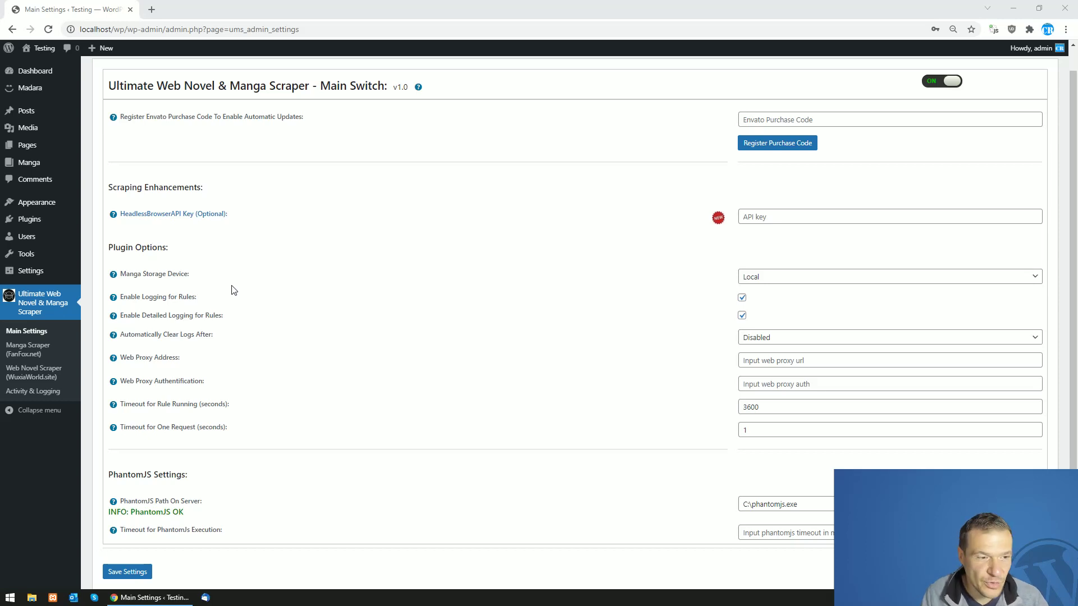
# Open the Madara front end in a new tab, see 'Nothing Found', and return to Main Settings
pyautogui.moveTo(57, 223)
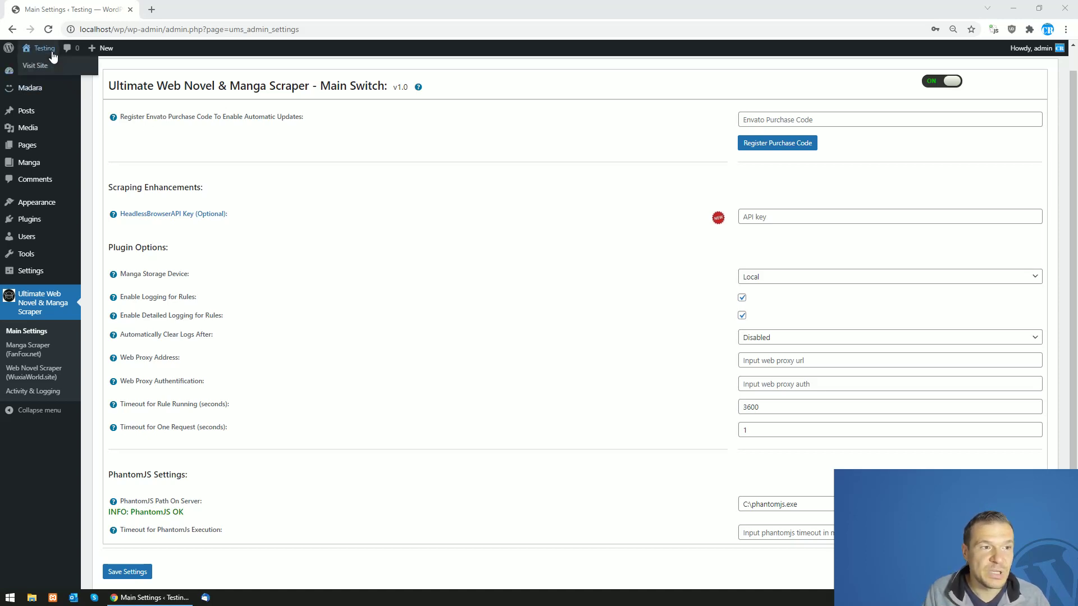
pyautogui.click(43, 66)
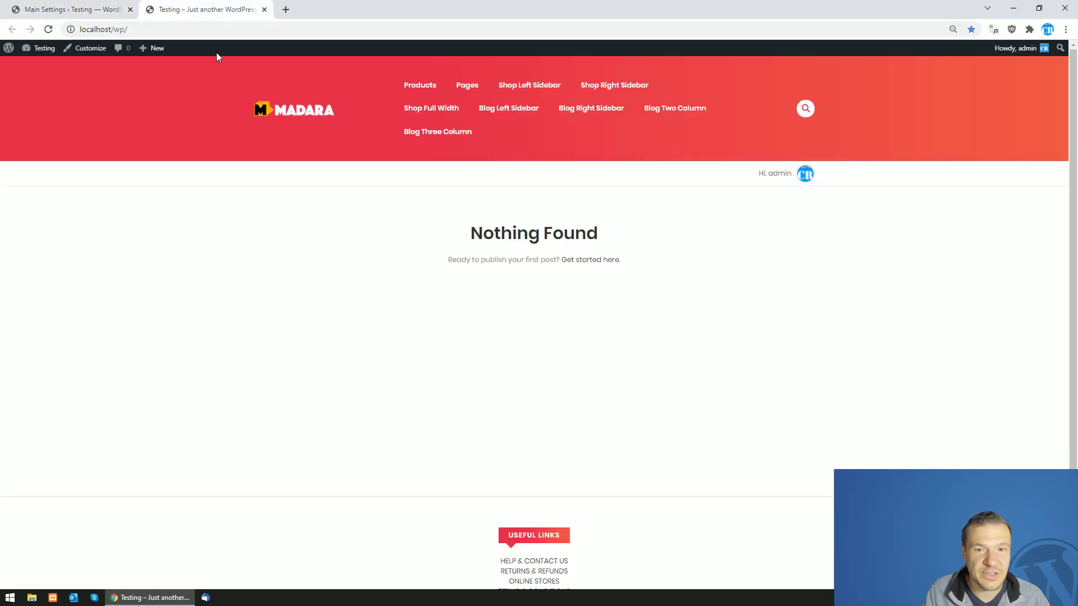
pyautogui.scroll(-2, 344, 161)
pyautogui.scroll(2, 267, 186)
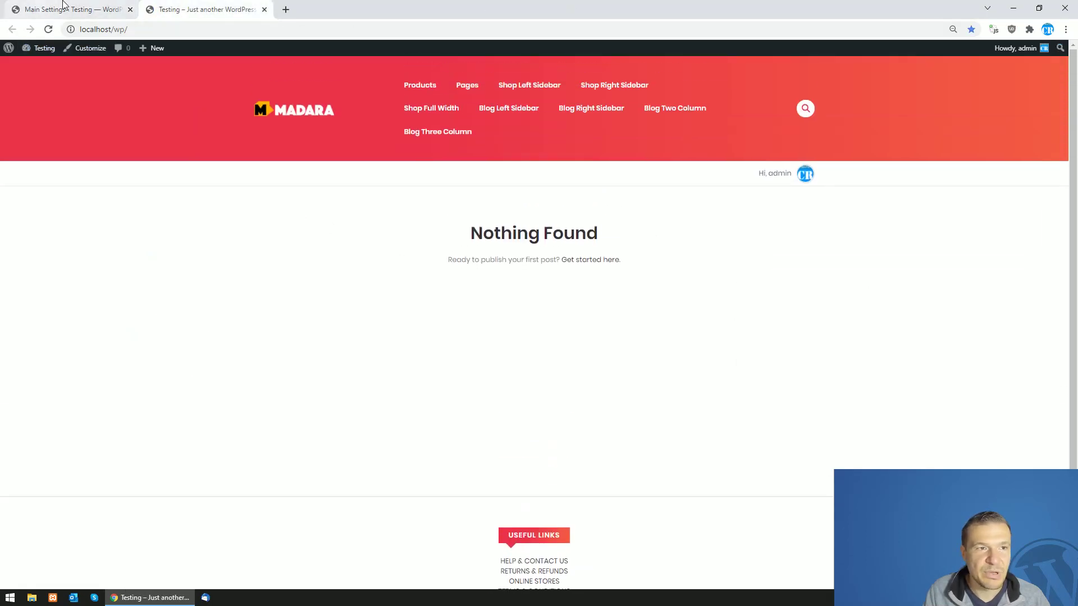
pyautogui.click(73, 9)
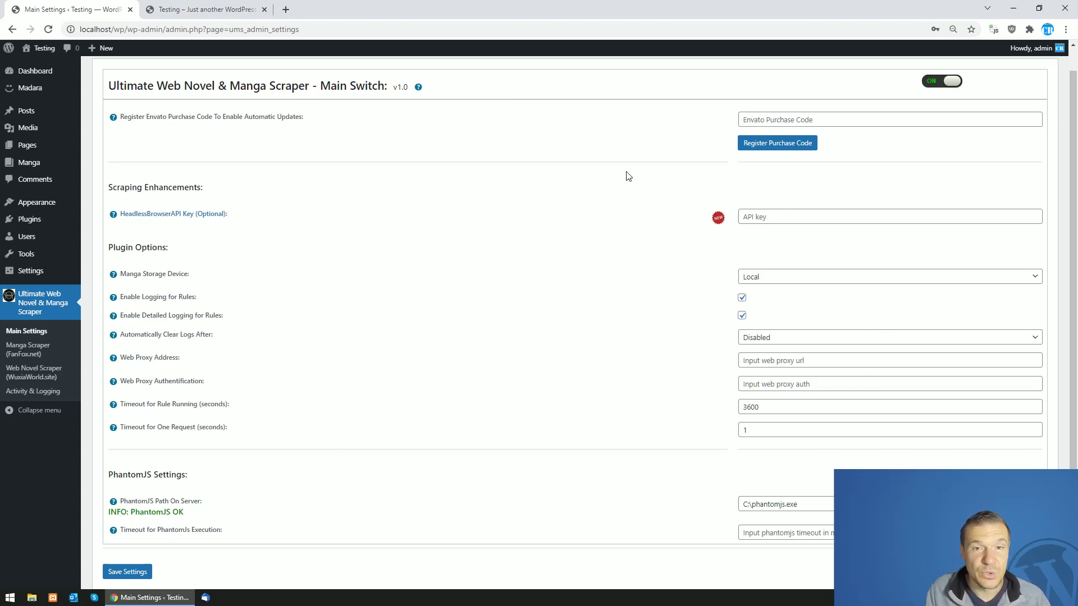
# Open Manga Scraper (FanFox.net) and confirm the All Mangas list is empty in a temporary tab
pyautogui.click(35, 352)
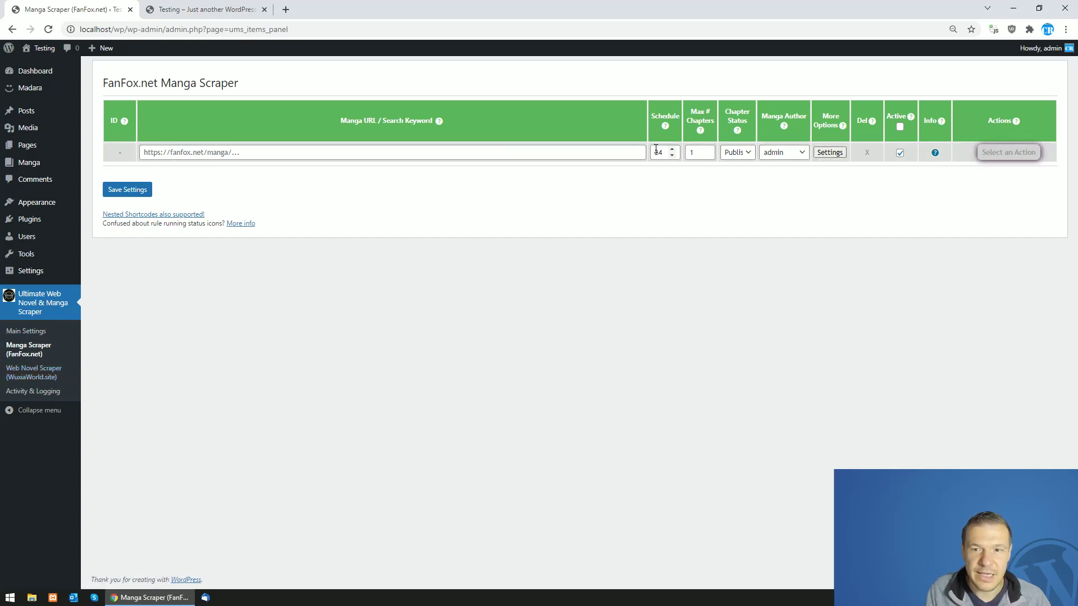
pyautogui.middleClick(27, 160)
pyautogui.click(344, 9)
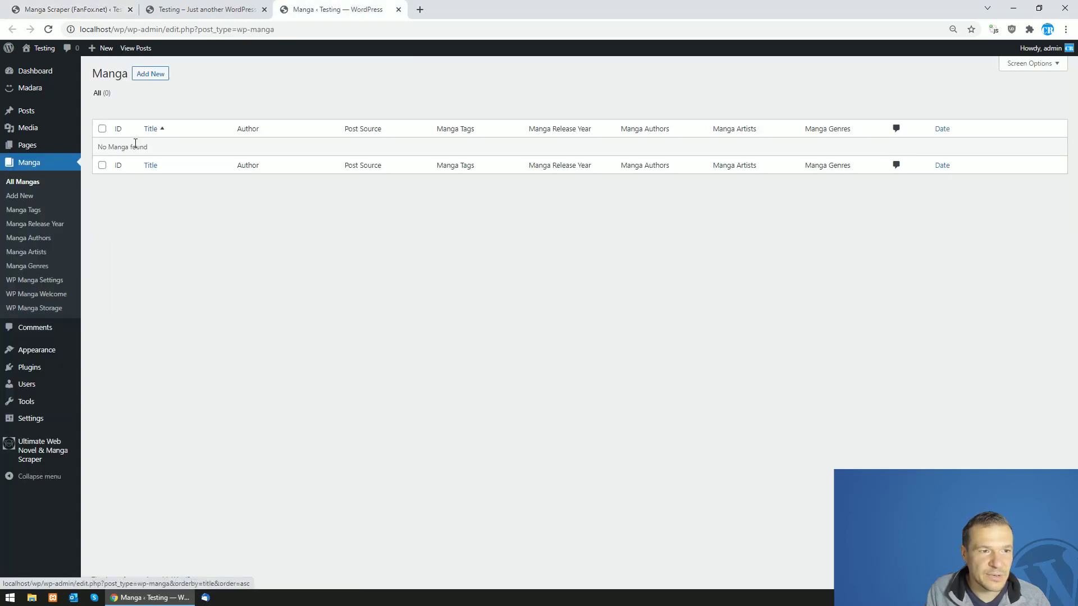
pyautogui.click(398, 10)
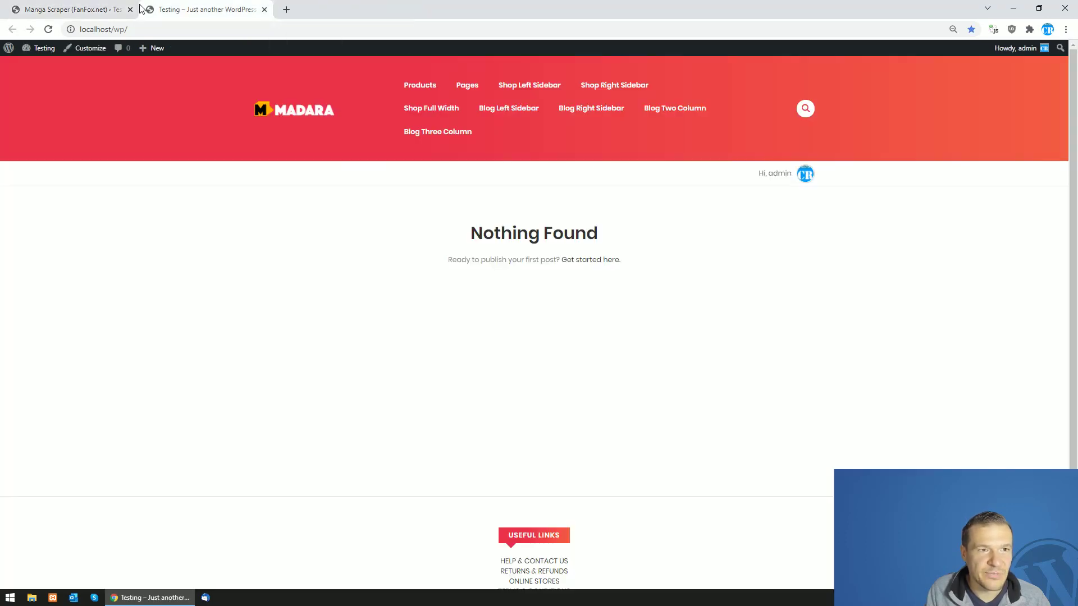
pyautogui.click(121, 9)
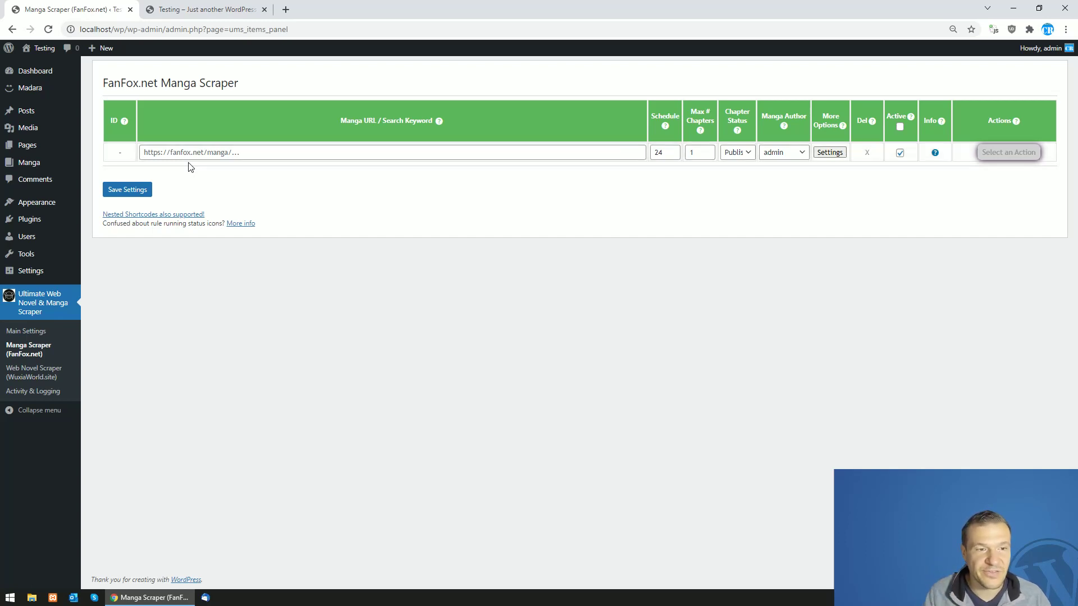
# Load fanfox.net in a new tab and open the Yakusoku no Neverland manga page
pyautogui.click(285, 9)
pyautogui.write('fa')
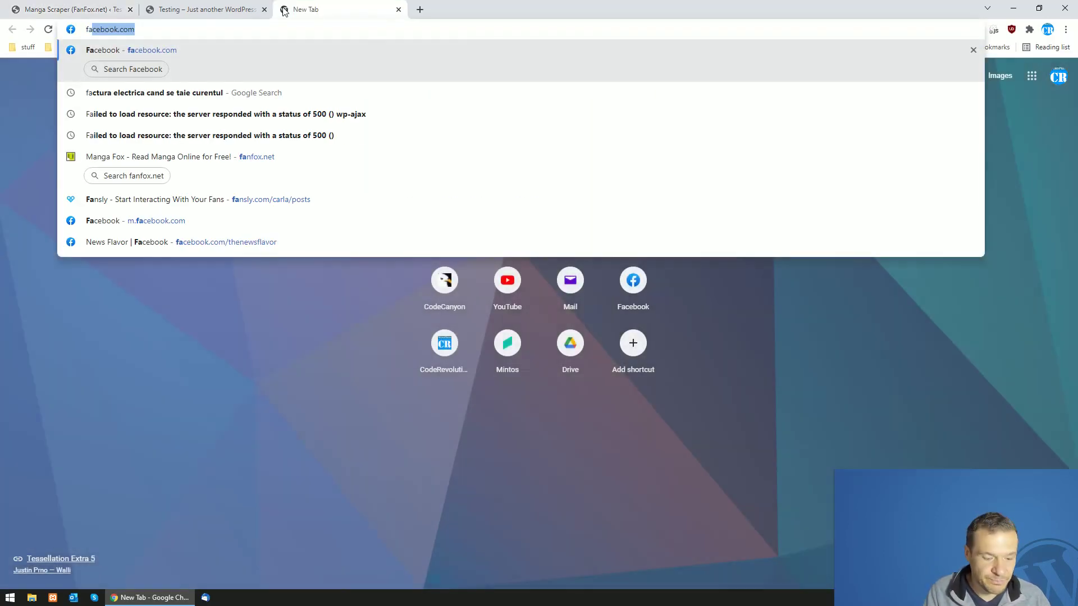
pyautogui.write('nfox')
pyautogui.press('Return')
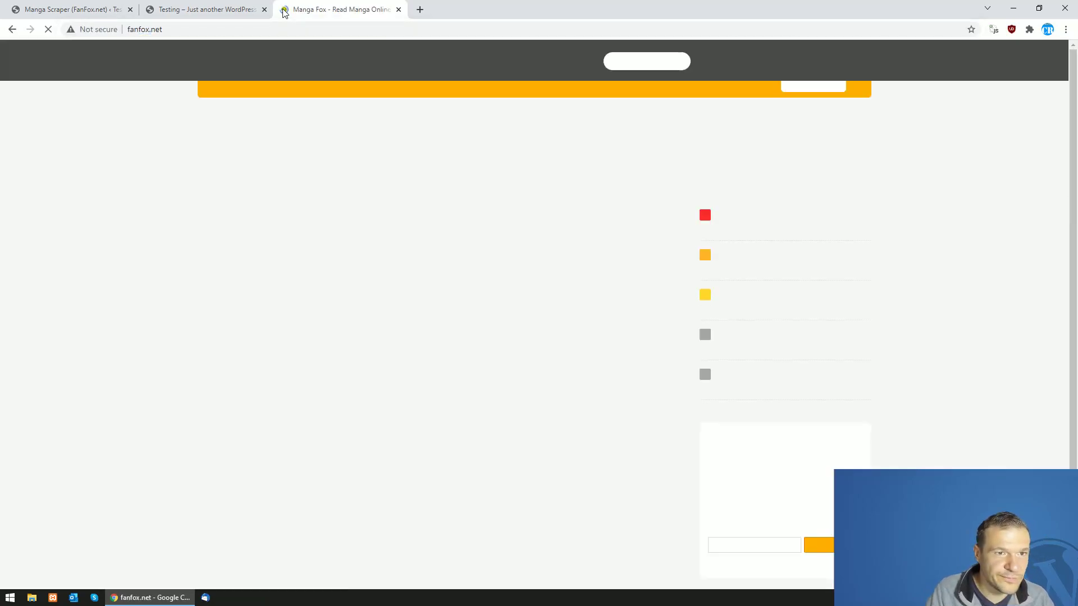
pyautogui.scroll(-2, 171, 324)
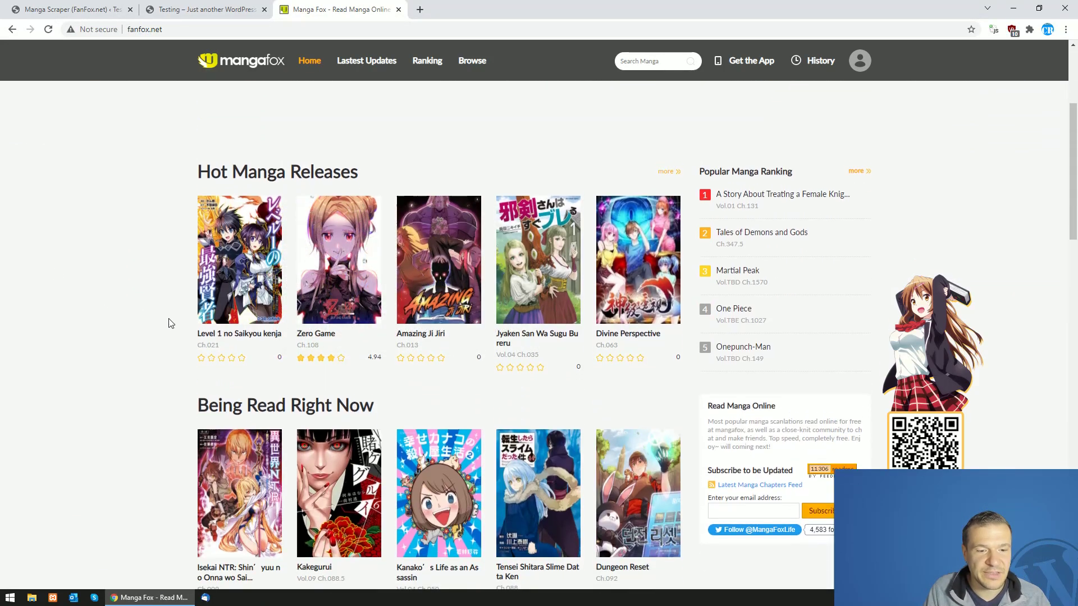
pyautogui.scroll(3, 170, 323)
pyautogui.scroll(-3, 163, 325)
pyautogui.scroll(3, 225, 253)
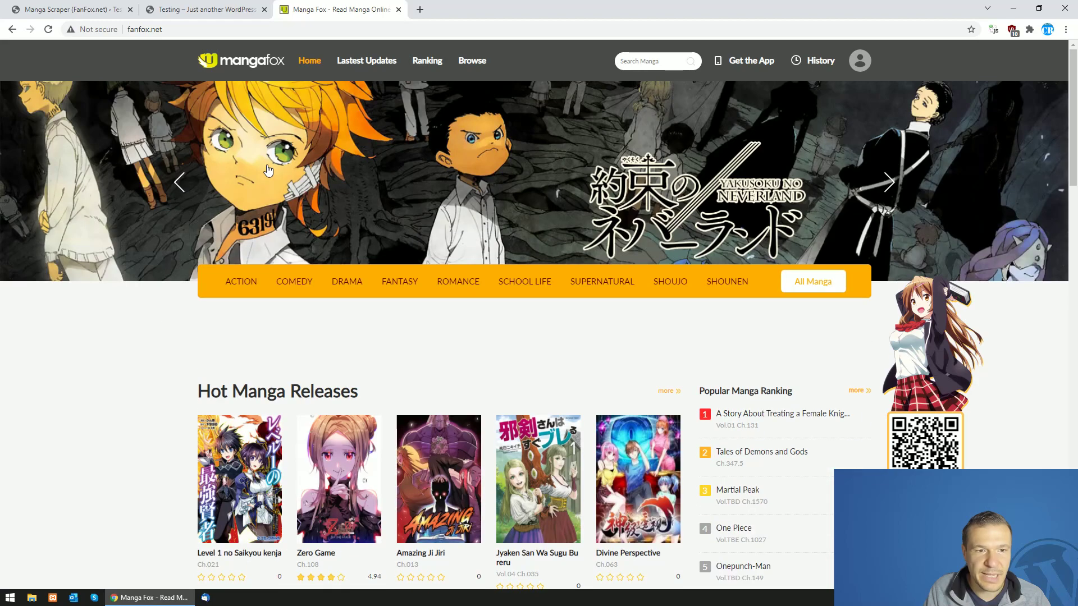
pyautogui.click(268, 171)
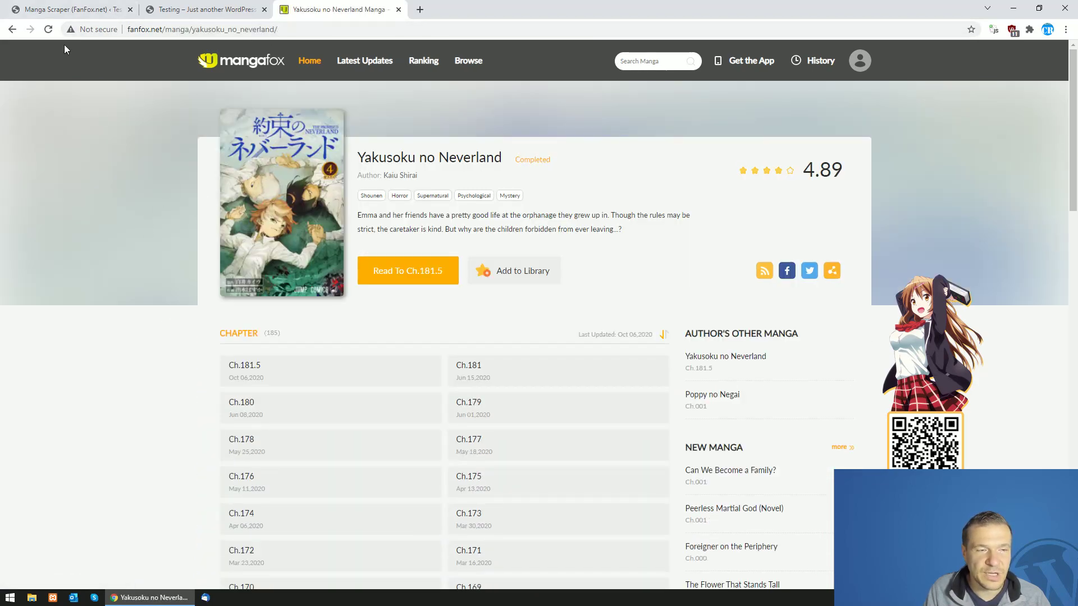
# Copy the Yakusoku no Neverland page address and bring up paste options in the scraper's Manga URL field
pyautogui.click(12, 29)
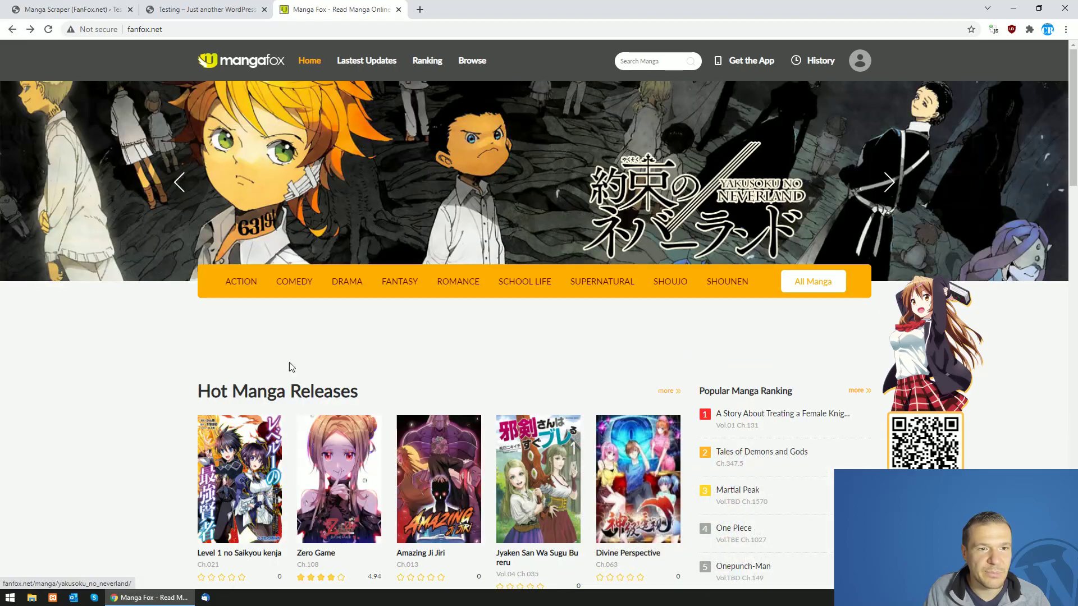
pyautogui.scroll(-7, 286, 373)
pyautogui.scroll(5, 270, 383)
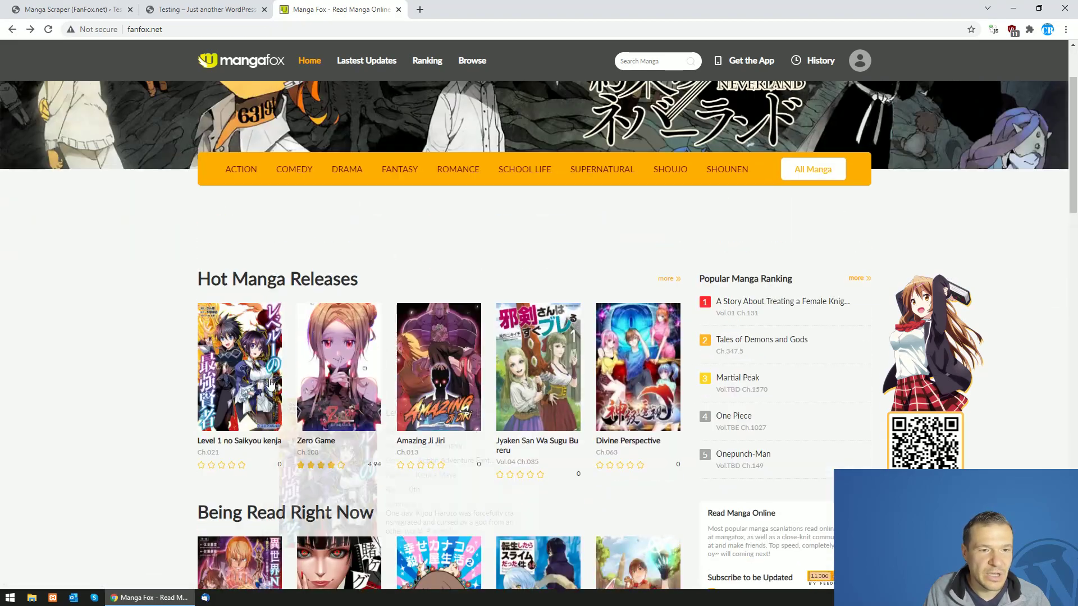
pyautogui.scroll(2, 270, 384)
pyautogui.click(30, 29)
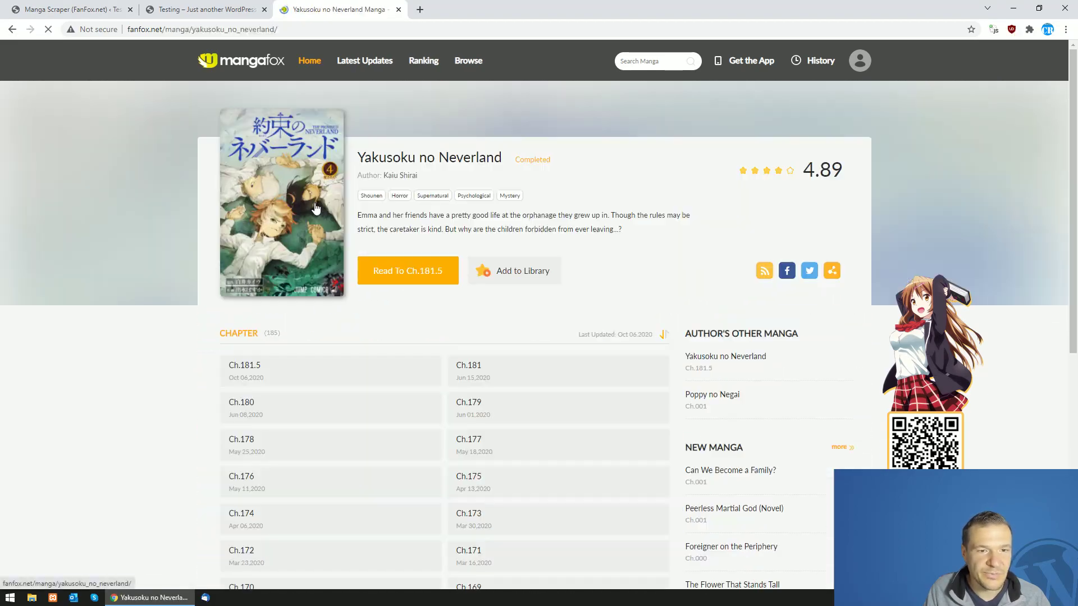
pyautogui.click(203, 31)
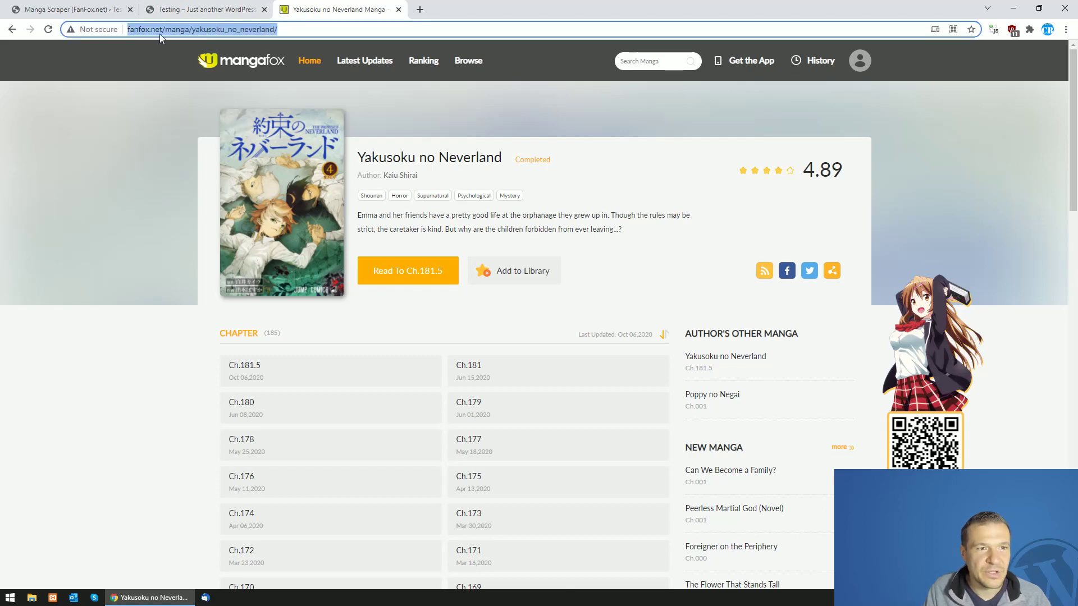
pyautogui.rightClick(160, 35)
pyautogui.click(196, 119)
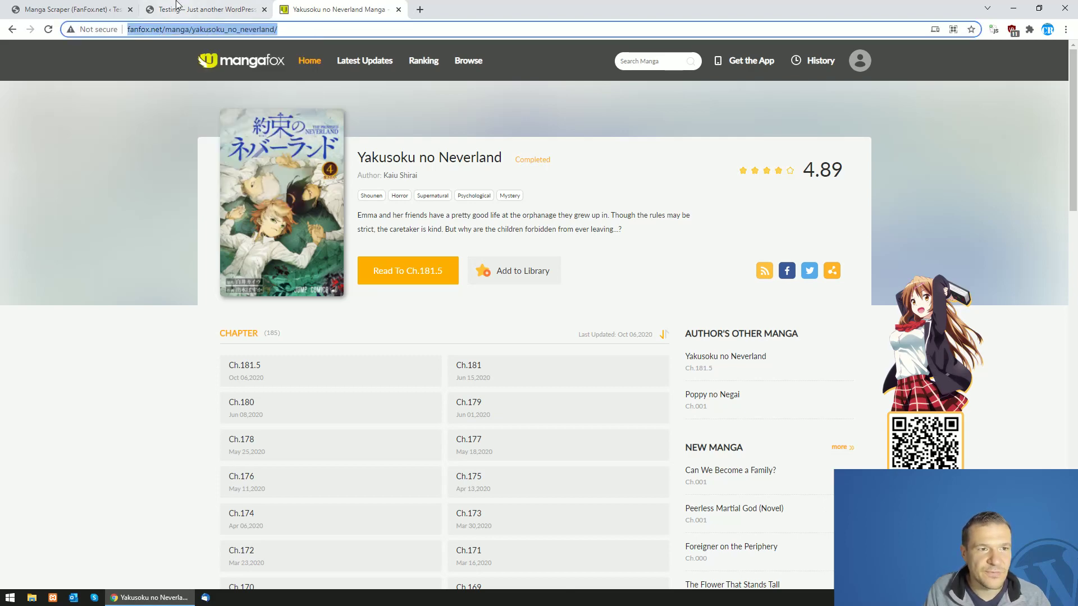
pyautogui.click(120, 7)
pyautogui.click(171, 152)
pyautogui.rightClick(177, 154)
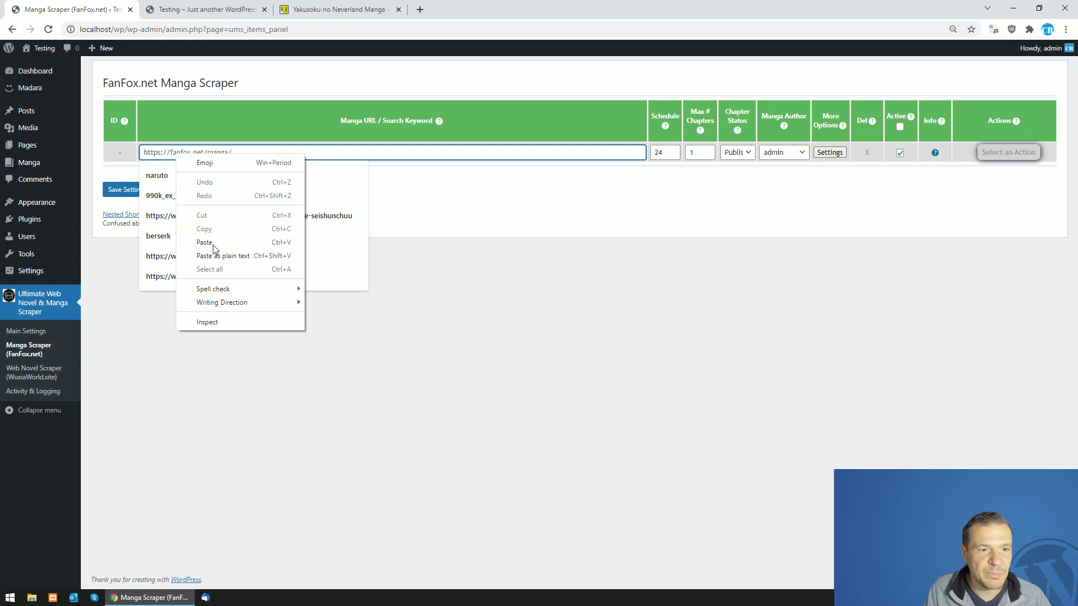
# Paste the yakusoku_no_neverland manga URL into the rule's Manga URL field
pyautogui.click(213, 245)
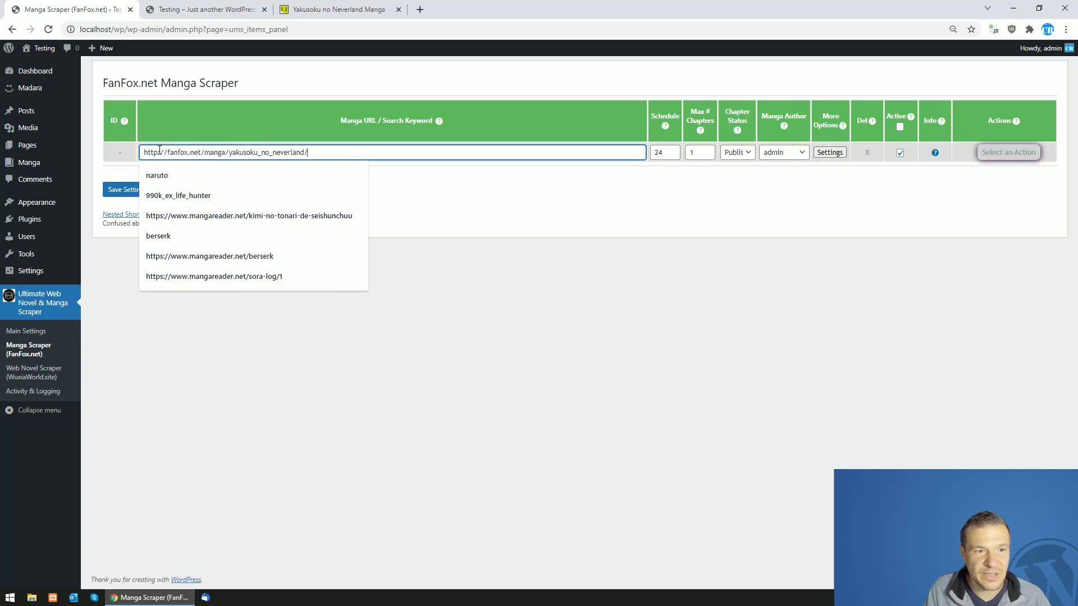
pyautogui.click(419, 193)
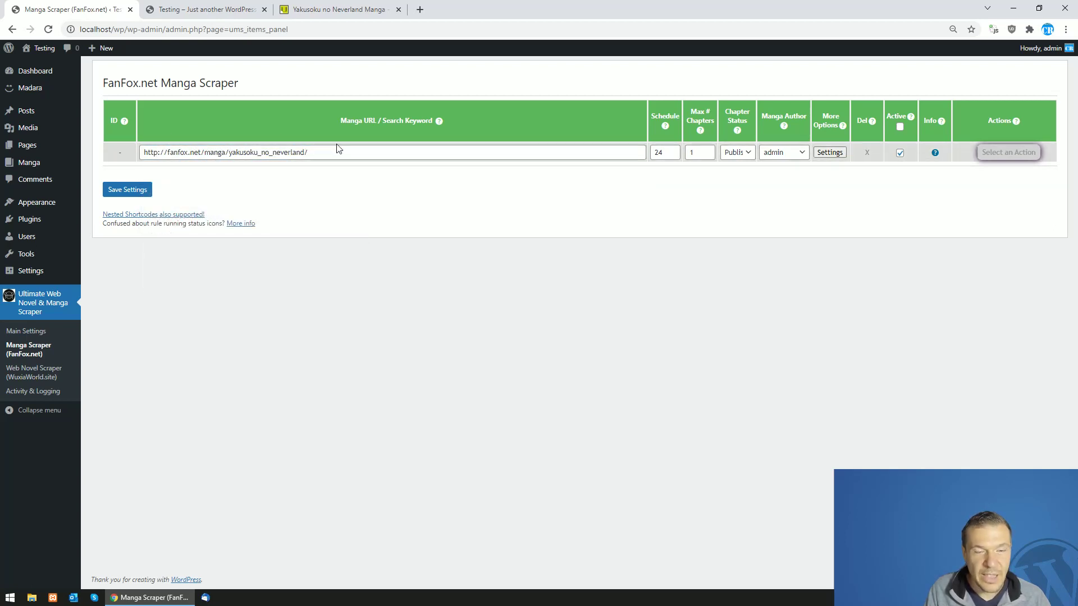
pyautogui.moveTo(315, 152); pyautogui.dragTo(140, 152)
pyautogui.click(232, 179)
pyautogui.moveTo(229, 152); pyautogui.dragTo(303, 152)
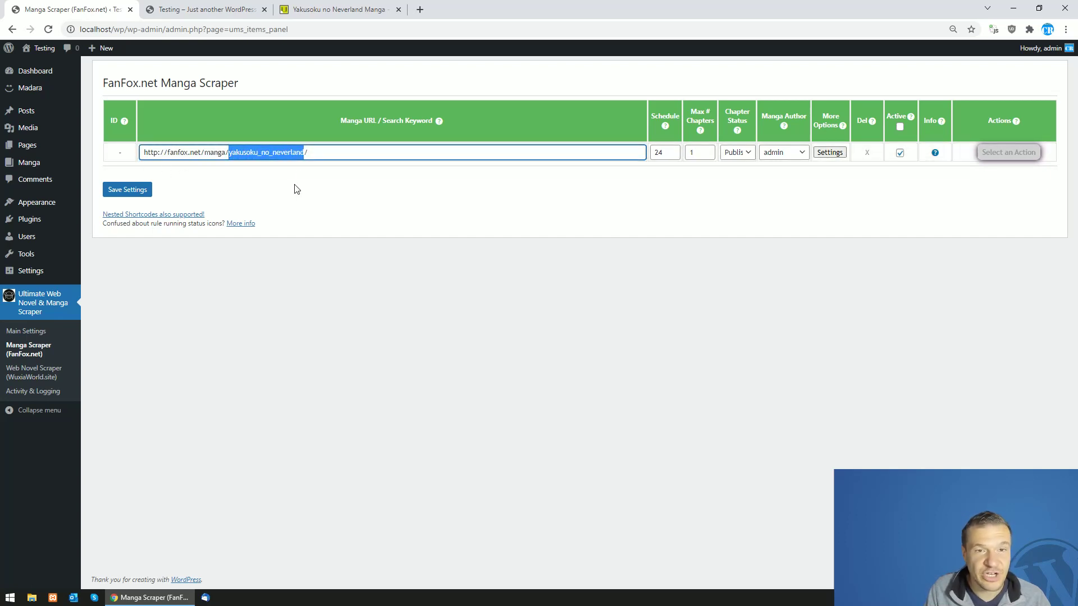
pyautogui.click(295, 186)
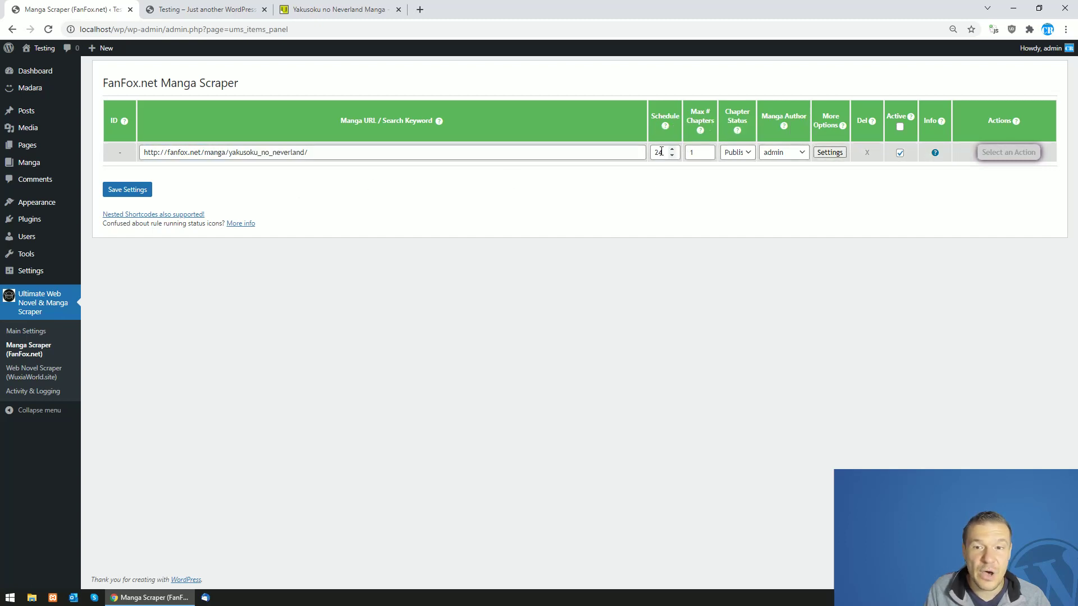
# Check the rule's Schedule of 24 and Max # Chapters of 1
pyautogui.click(662, 152)
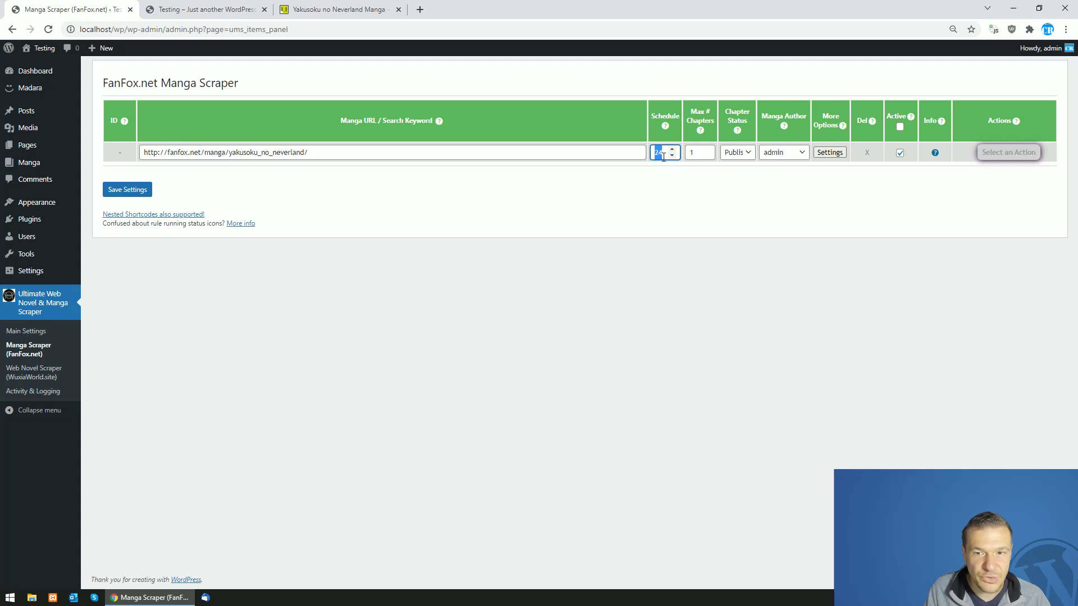
pyautogui.click(697, 155)
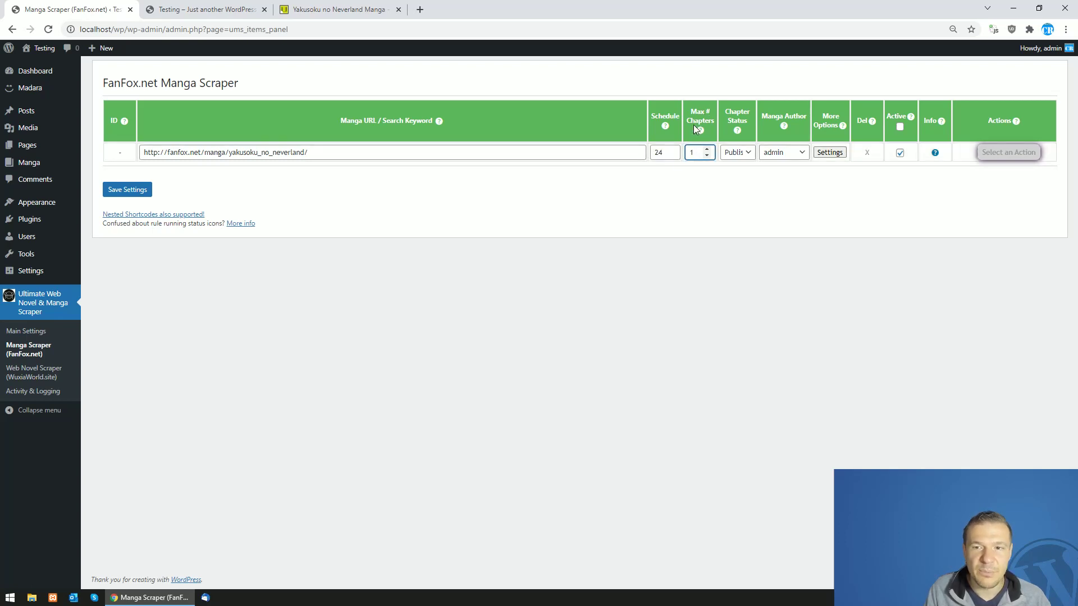
pyautogui.doubleClick(692, 152)
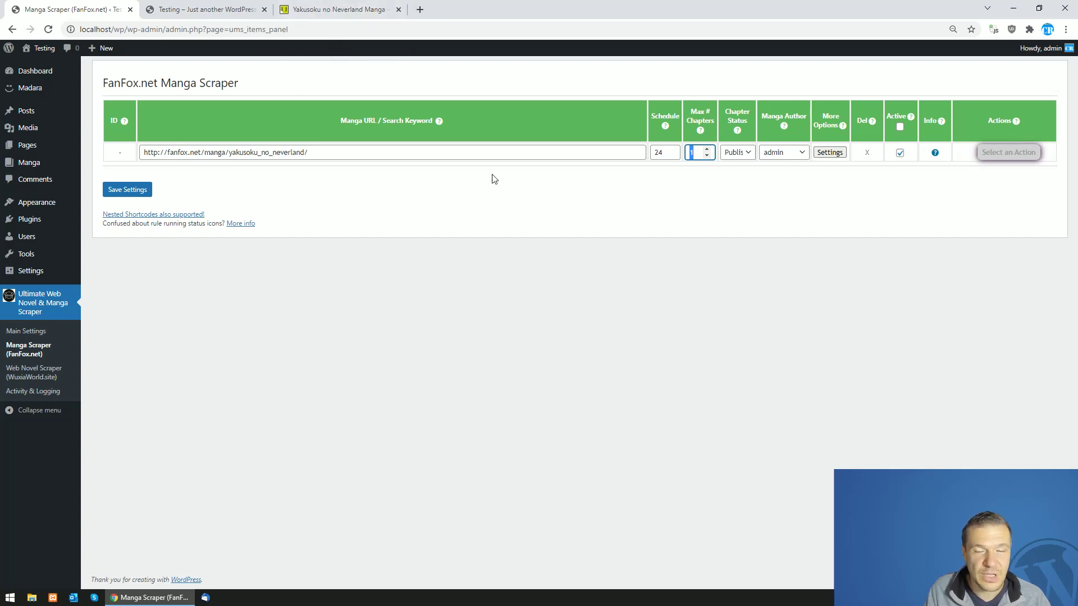
pyautogui.click(706, 172)
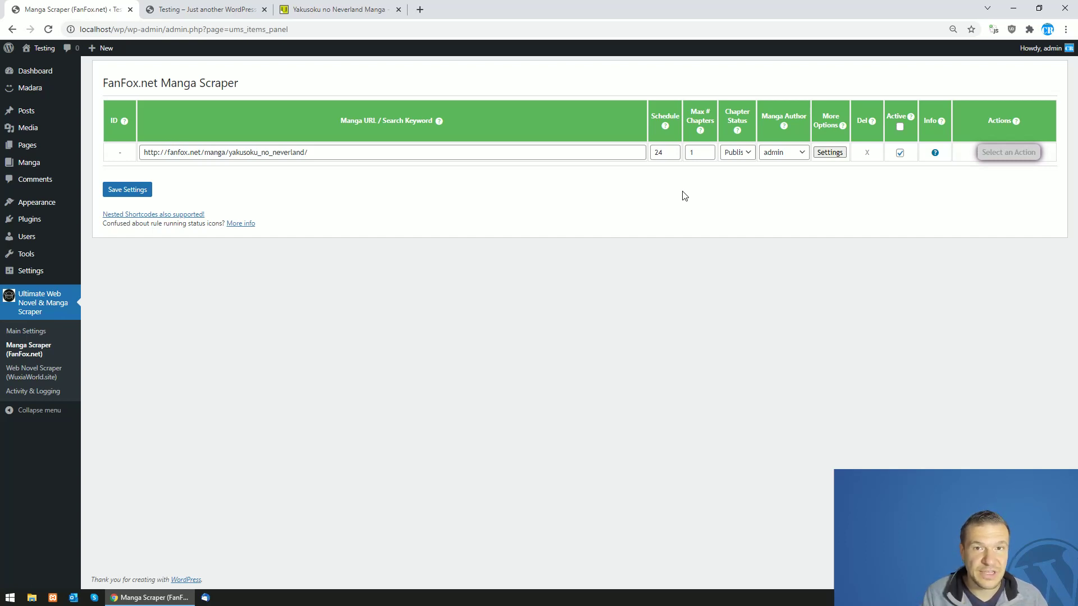
# Look up PHP max_execution_time in an A2 Hosting guide, noting the example value 10
pyautogui.click(421, 10)
pyautogui.write('max execu')
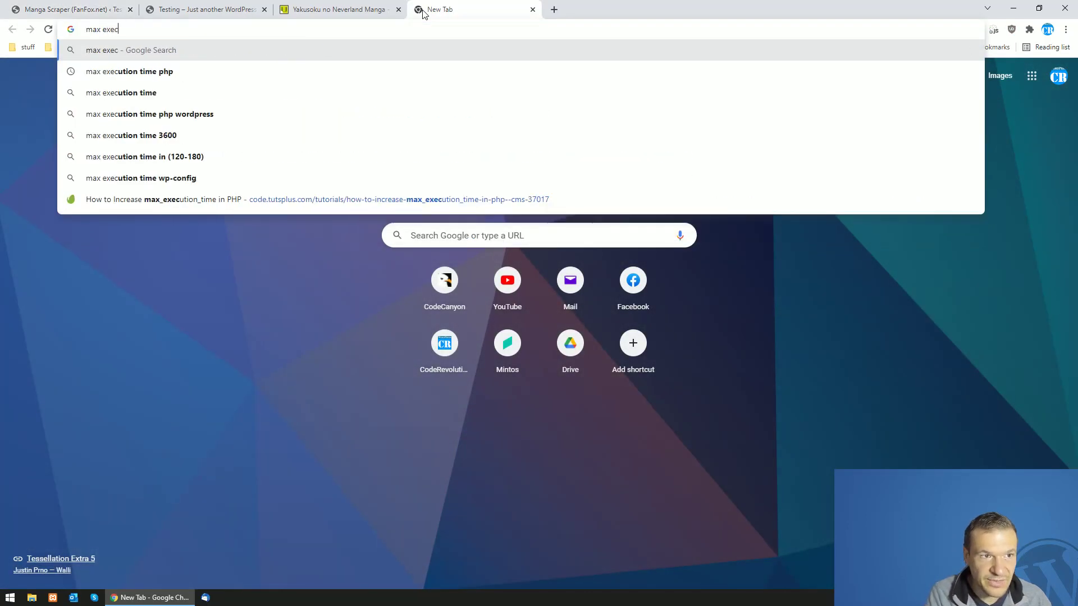
pyautogui.click(216, 75)
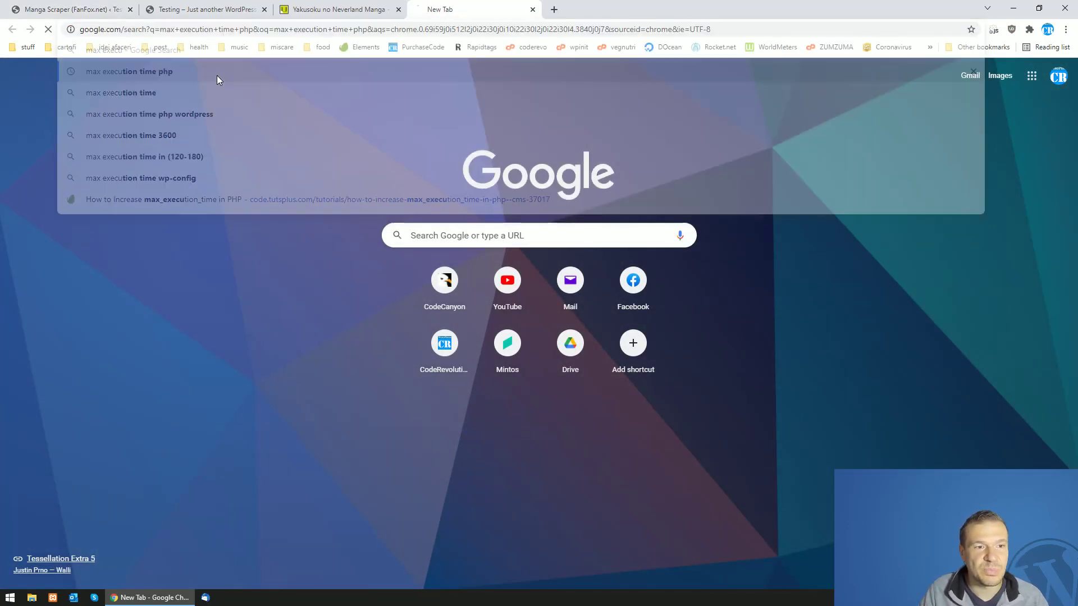
pyautogui.click(130, 194)
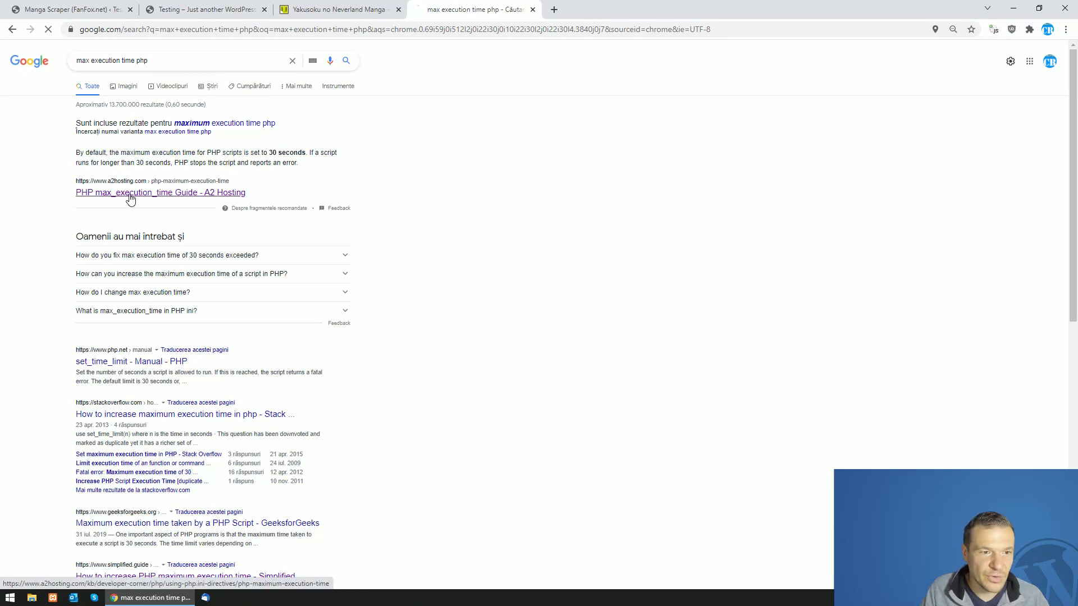
pyautogui.scroll(-9, 129, 213)
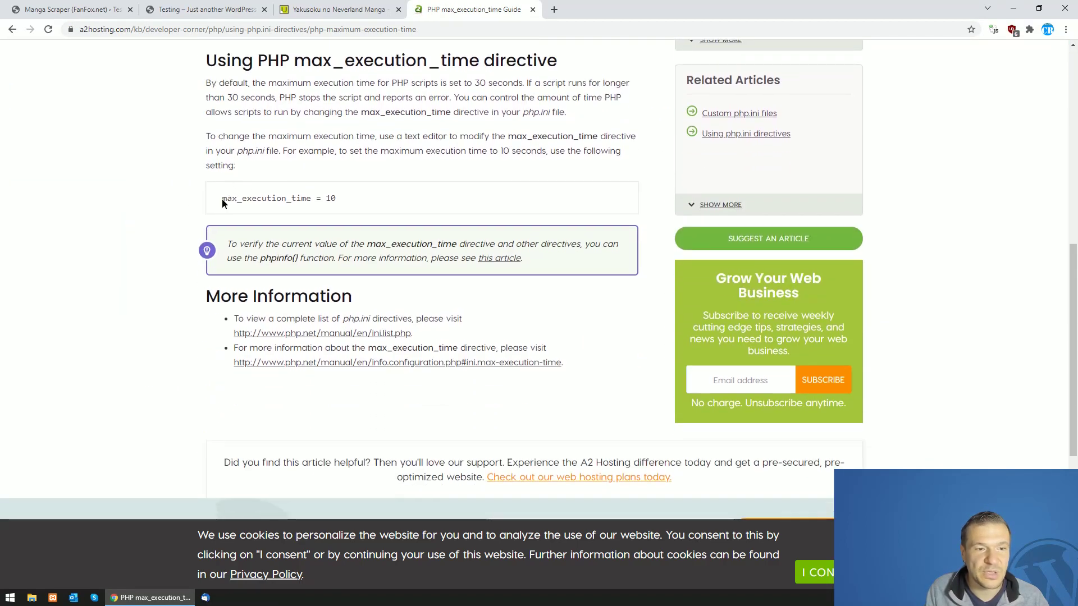
pyautogui.doubleClick(281, 200)
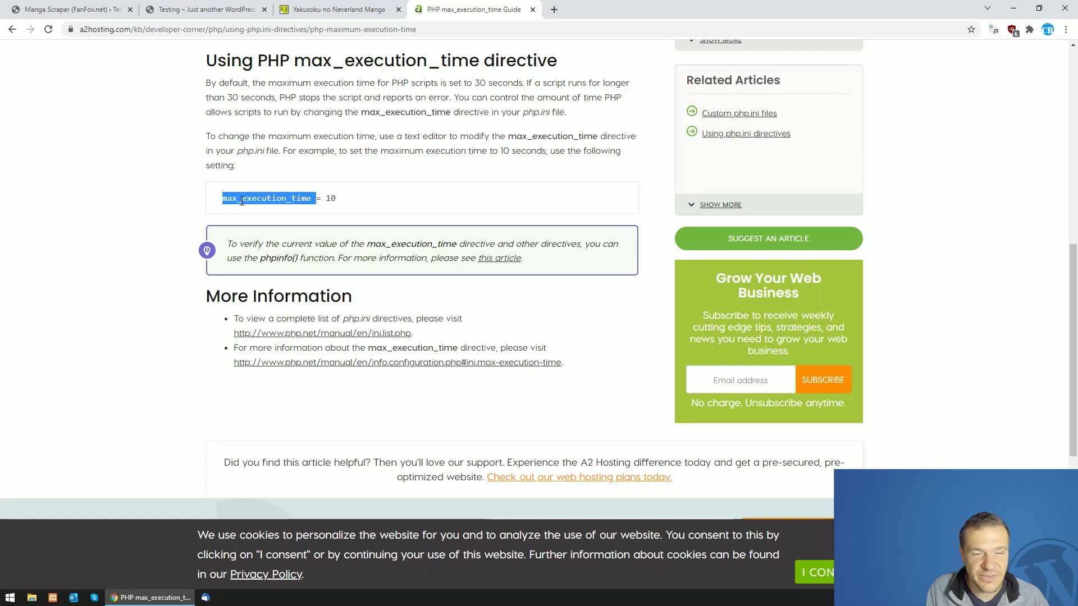
pyautogui.doubleClick(331, 199)
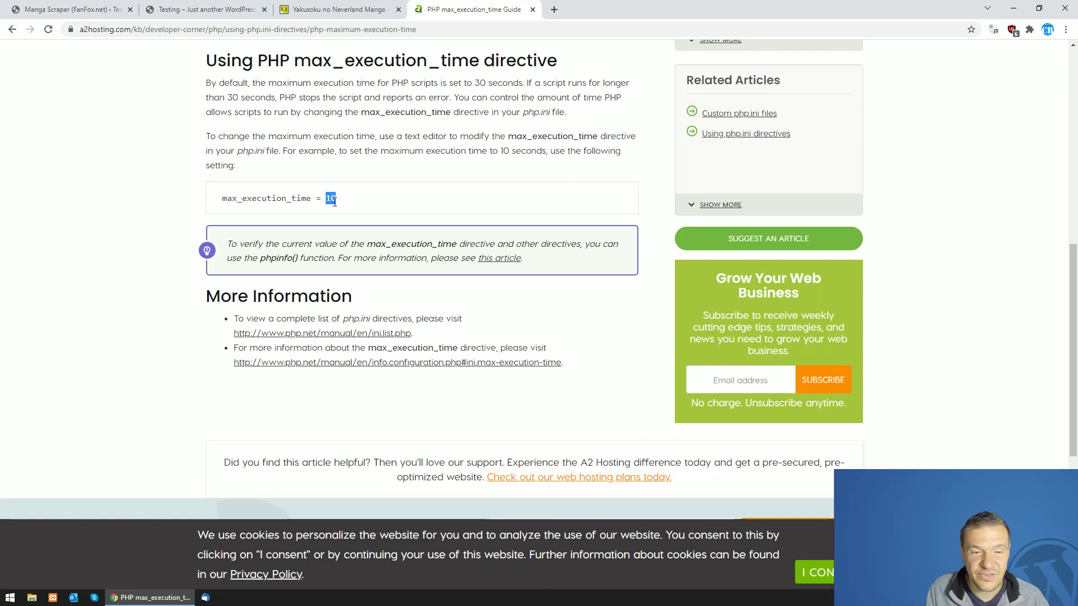
pyautogui.click(111, 5)
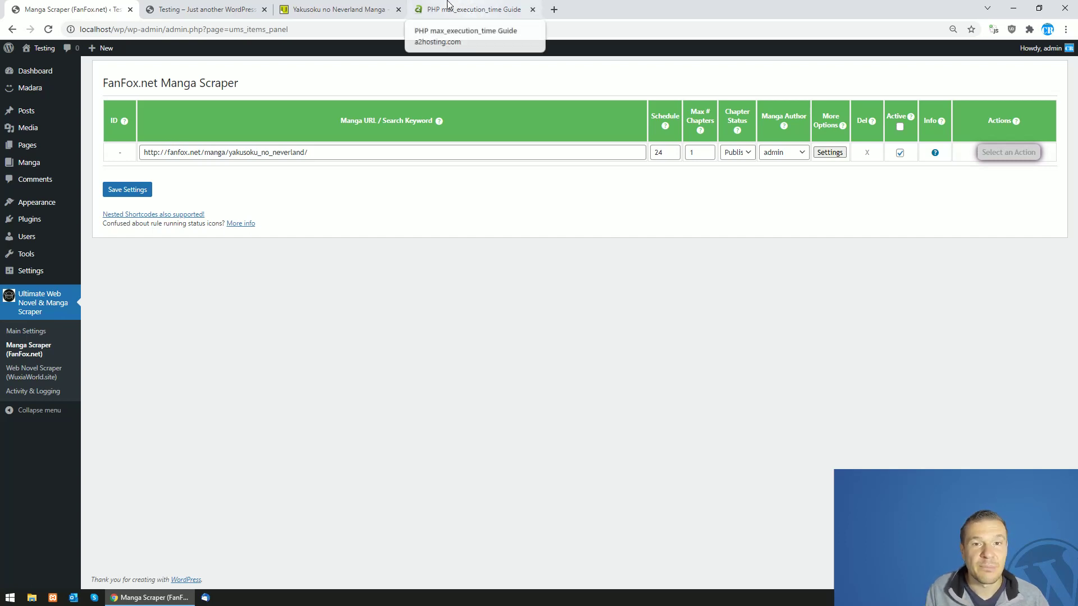
# Set Max # Chapters to 5, keep status Published and author admin, then open the rule's Settings
pyautogui.doubleClick(693, 152)
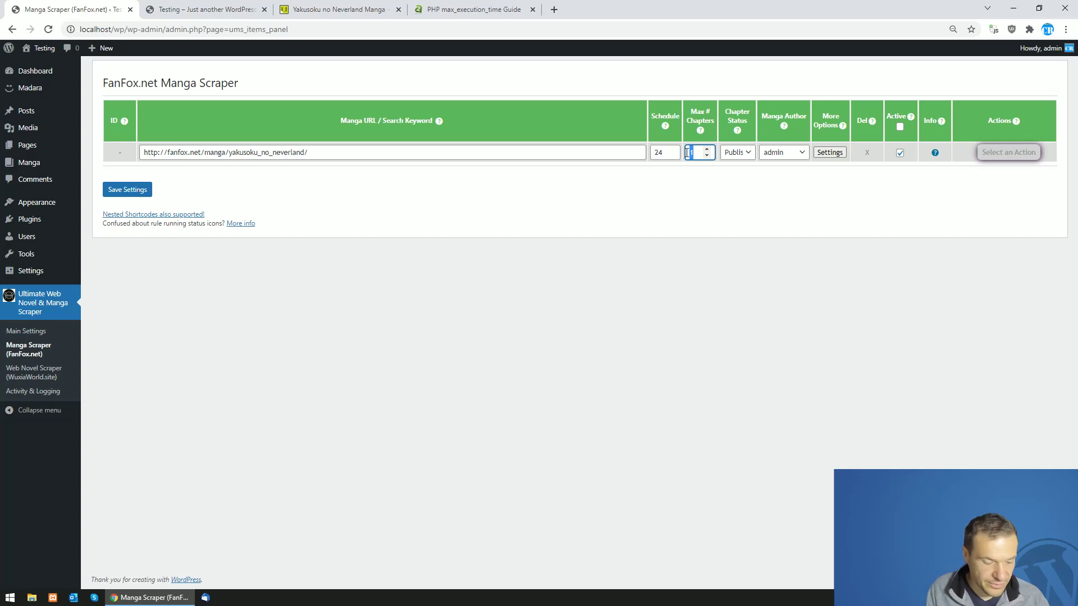
pyautogui.write('5')
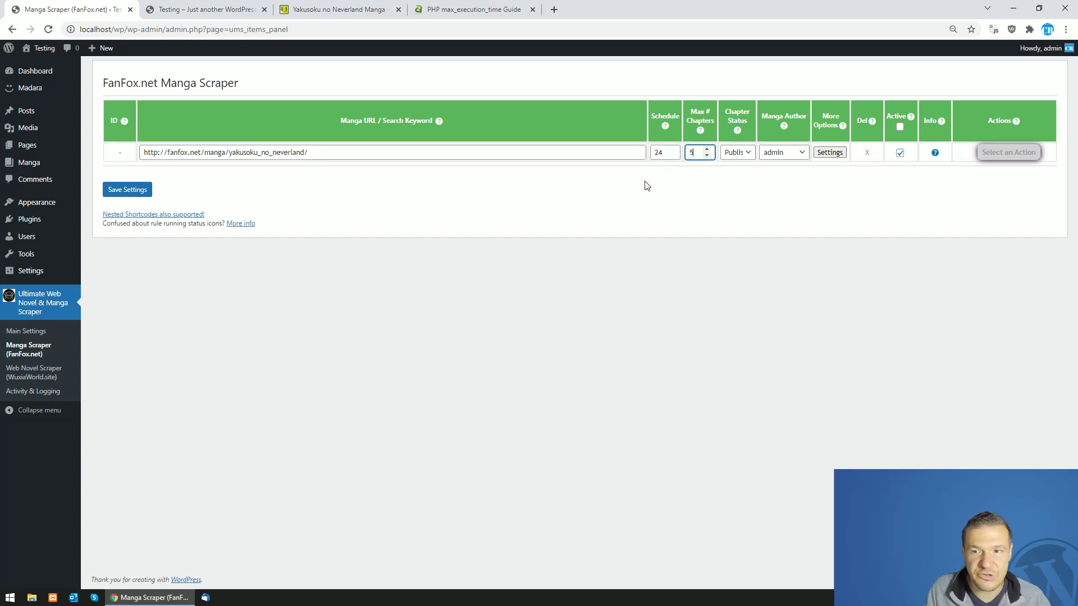
pyautogui.click(740, 156)
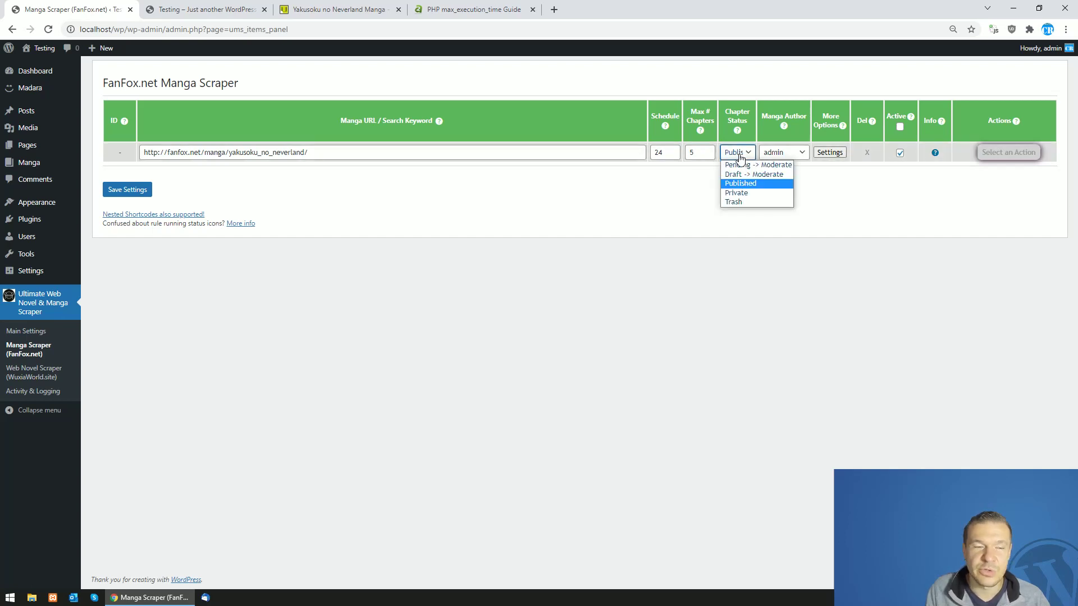
pyautogui.click(736, 184)
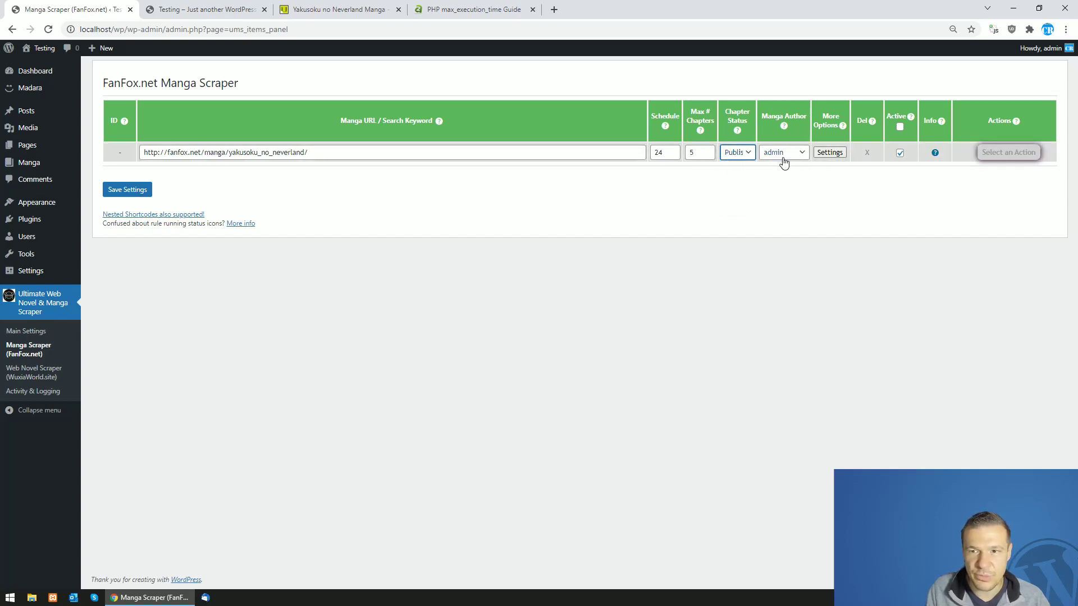
pyautogui.click(784, 153)
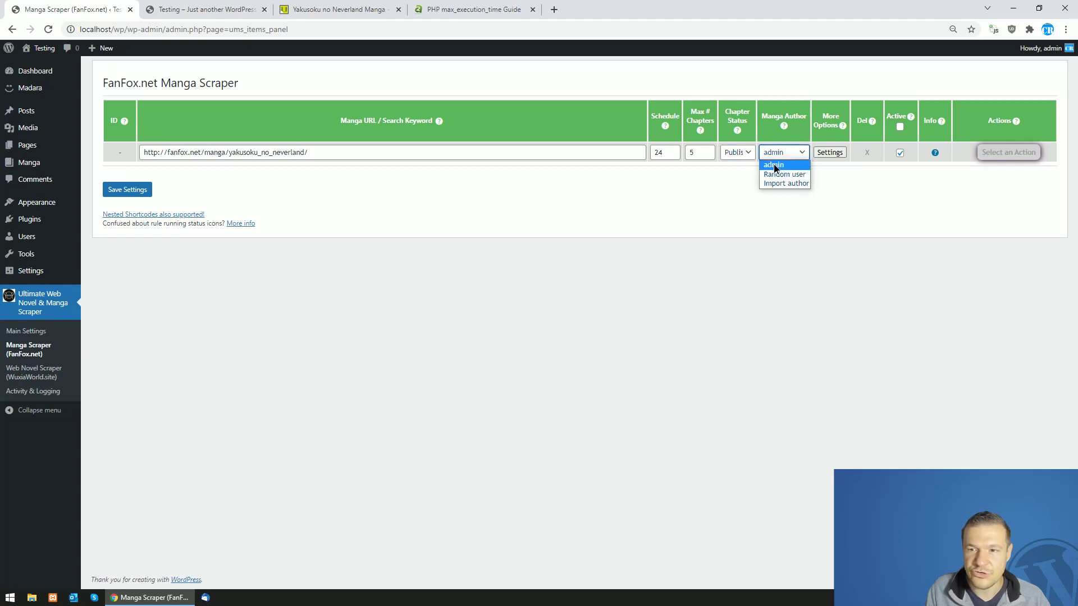
pyautogui.click(774, 165)
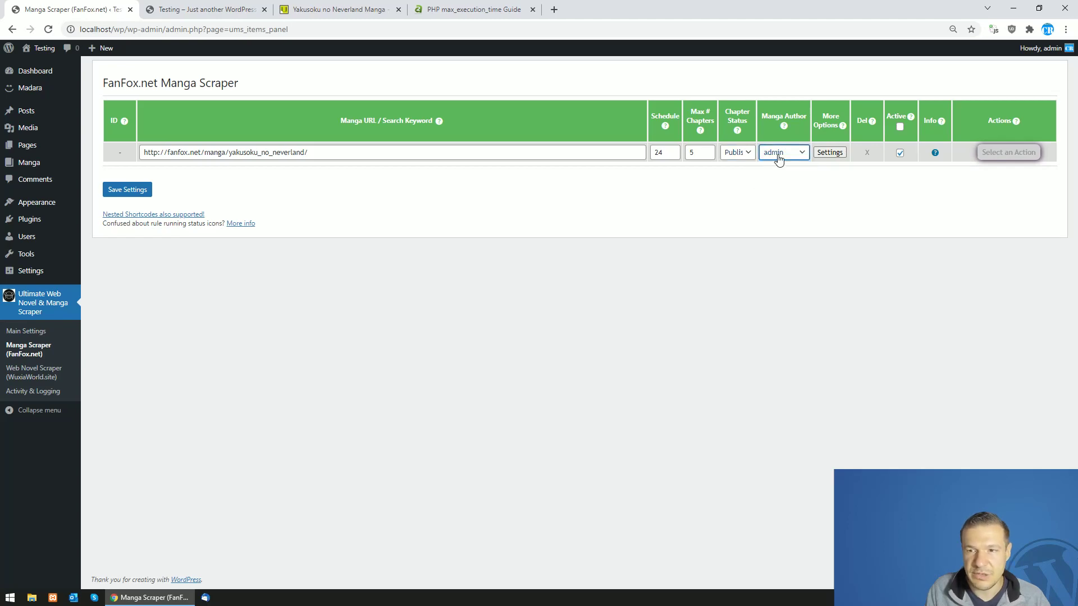
pyautogui.click(826, 152)
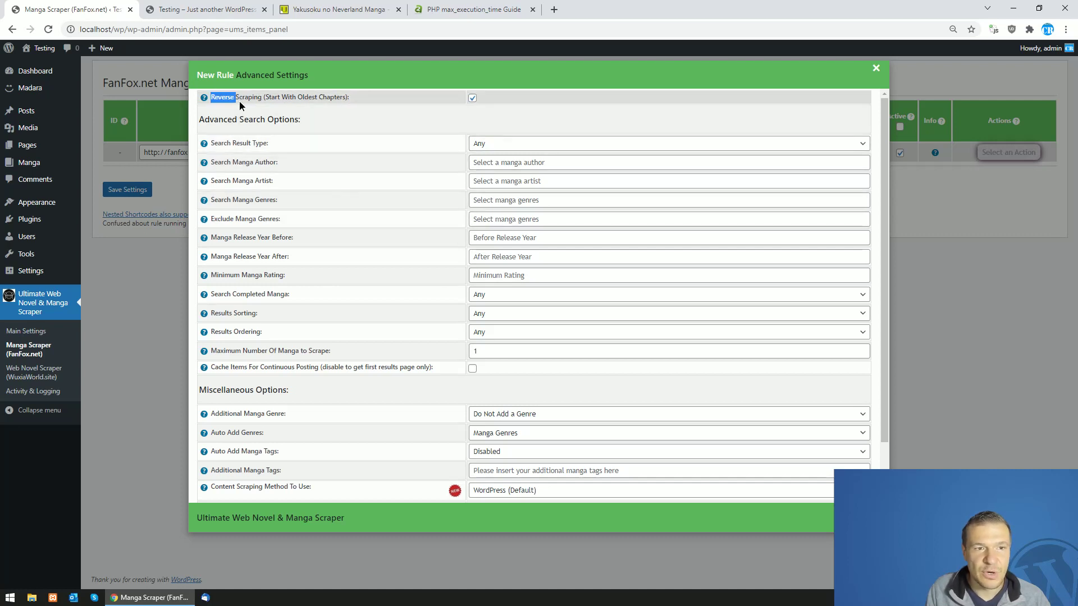
pyautogui.moveTo(265, 98); pyautogui.dragTo(262, 97)
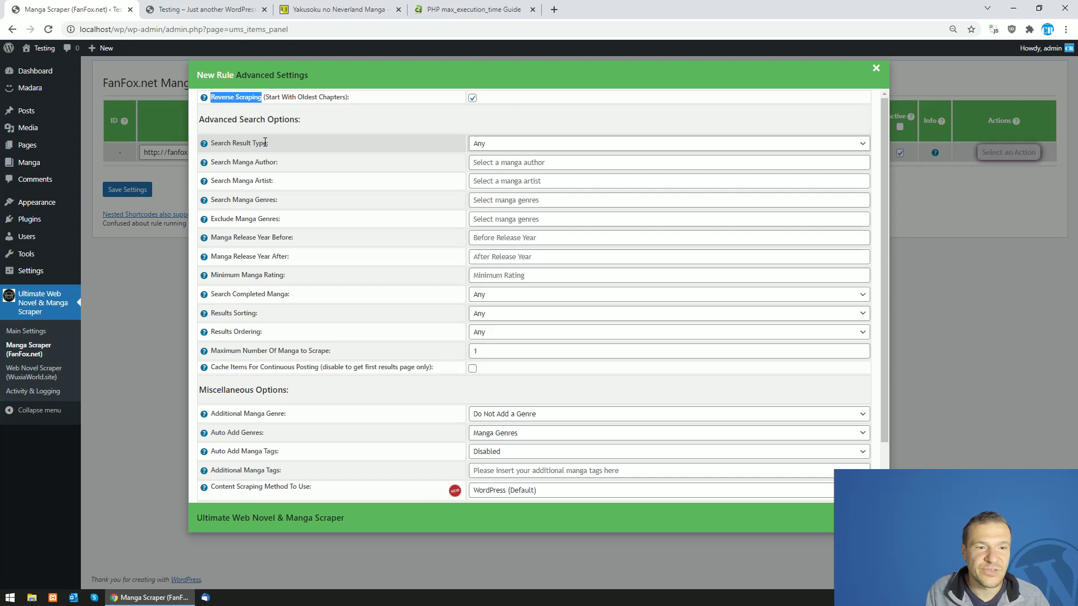
pyautogui.moveTo(269, 143); pyautogui.dragTo(355, 351)
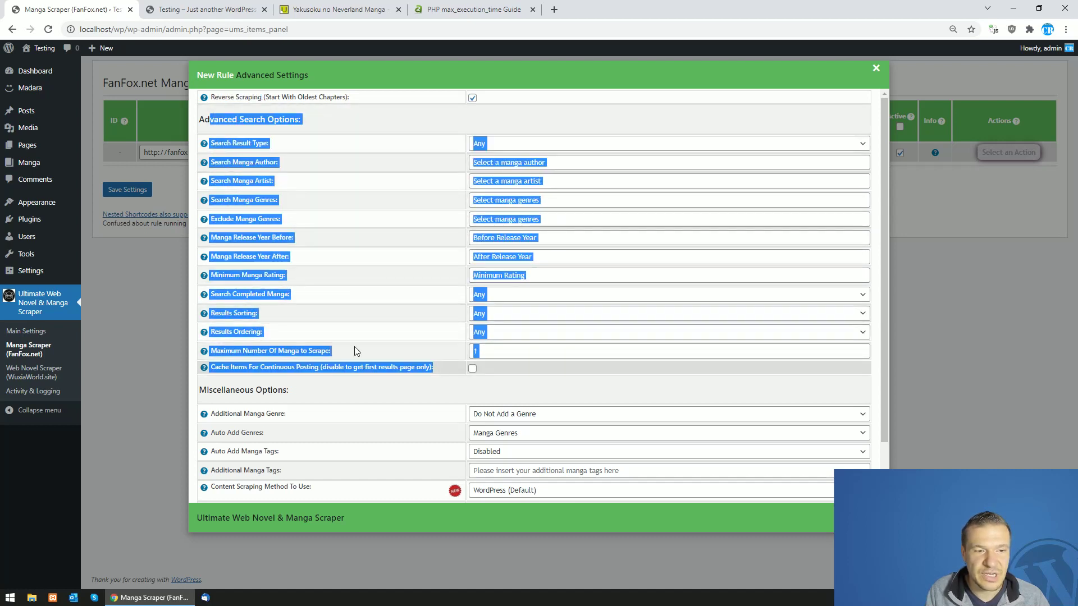
pyautogui.click(157, 158)
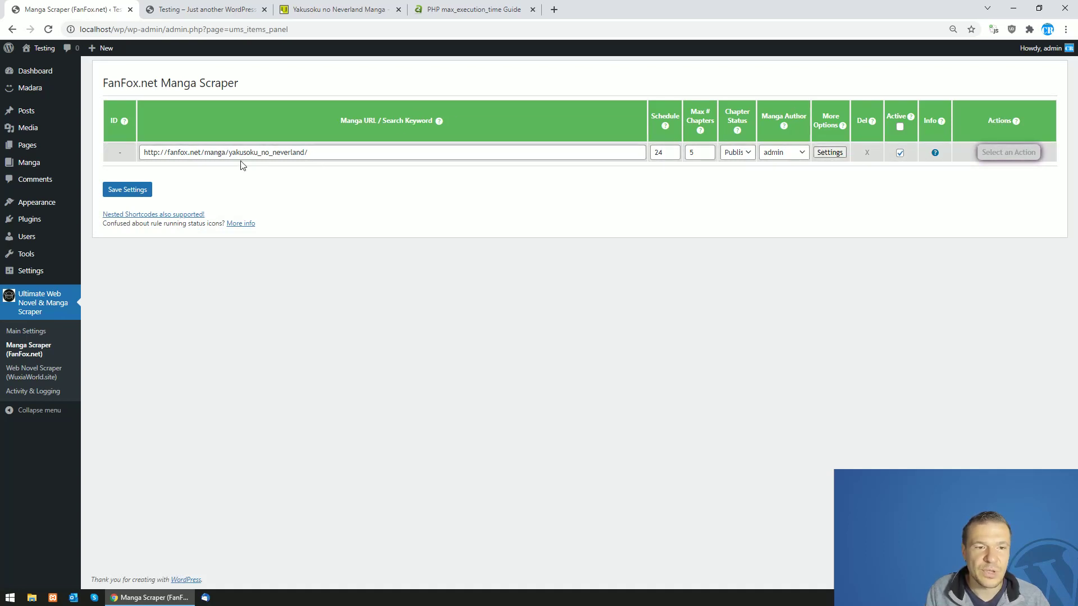
pyautogui.moveTo(180, 153); pyautogui.dragTo(304, 153)
pyautogui.click(311, 152)
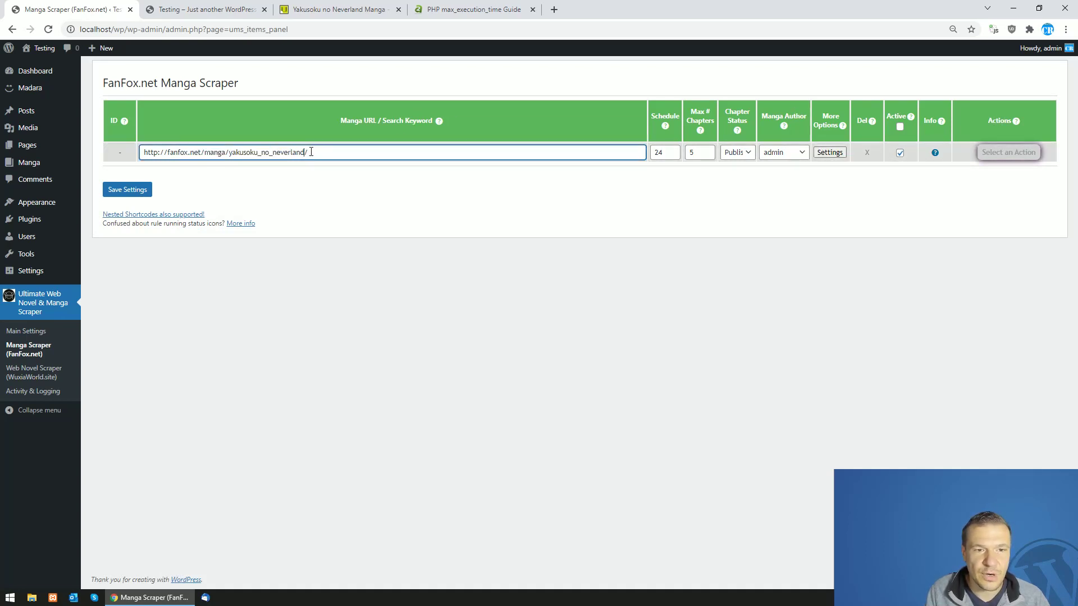
pyautogui.click(822, 154)
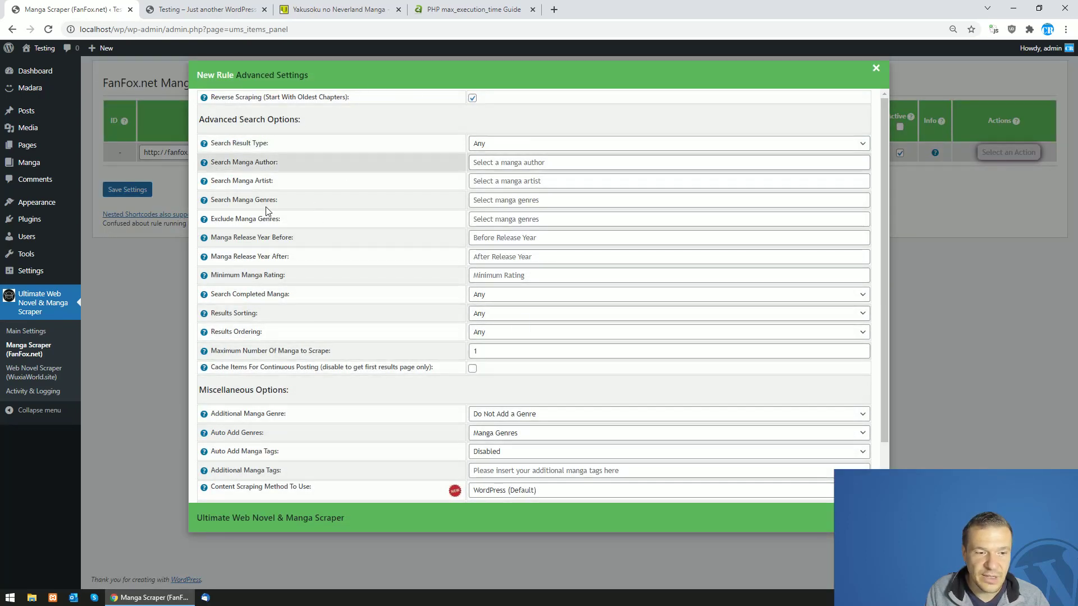
pyautogui.scroll(-1, 288, 296)
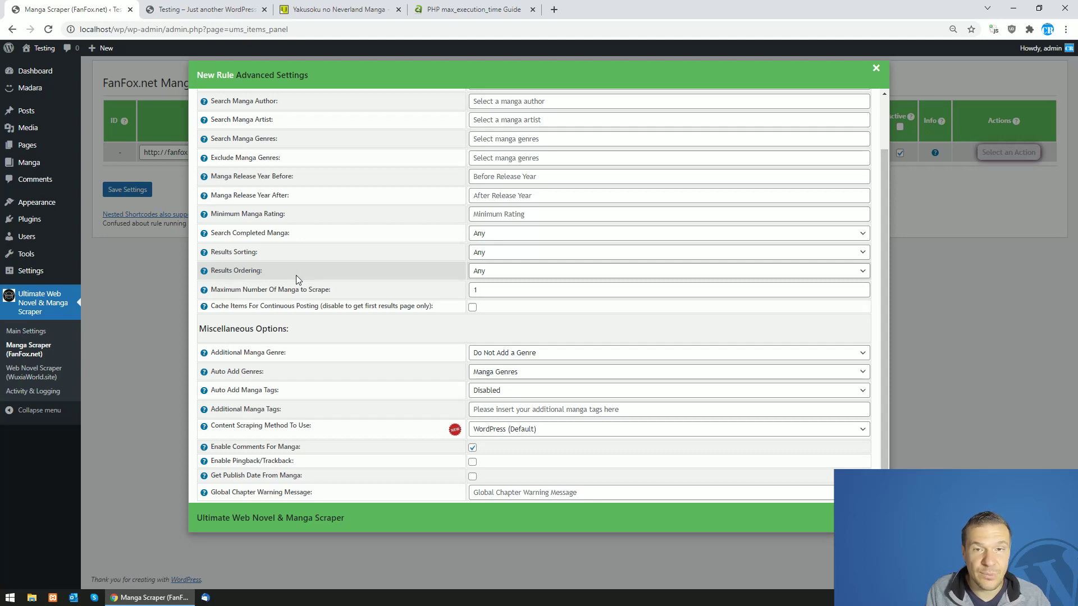
pyautogui.scroll(1, 368, 236)
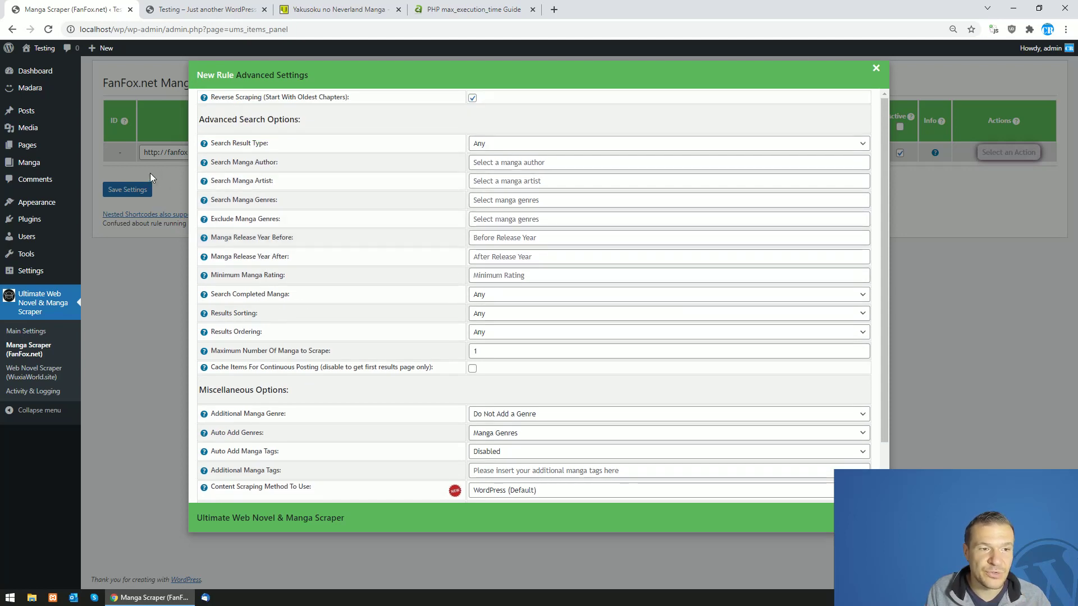
pyautogui.click(150, 174)
pyautogui.click(829, 152)
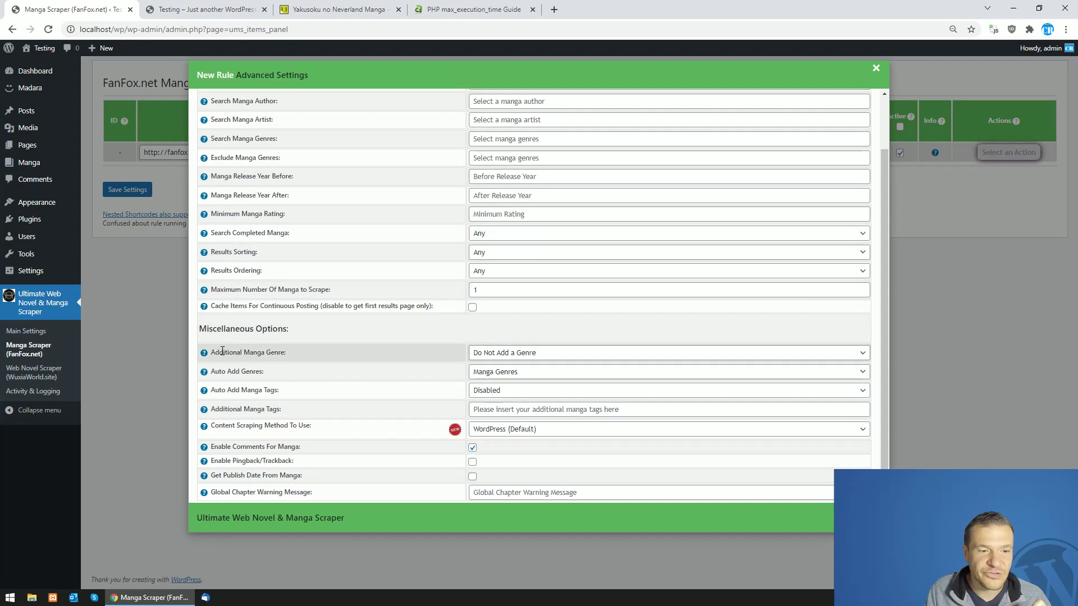
pyautogui.moveTo(215, 352); pyautogui.dragTo(461, 347)
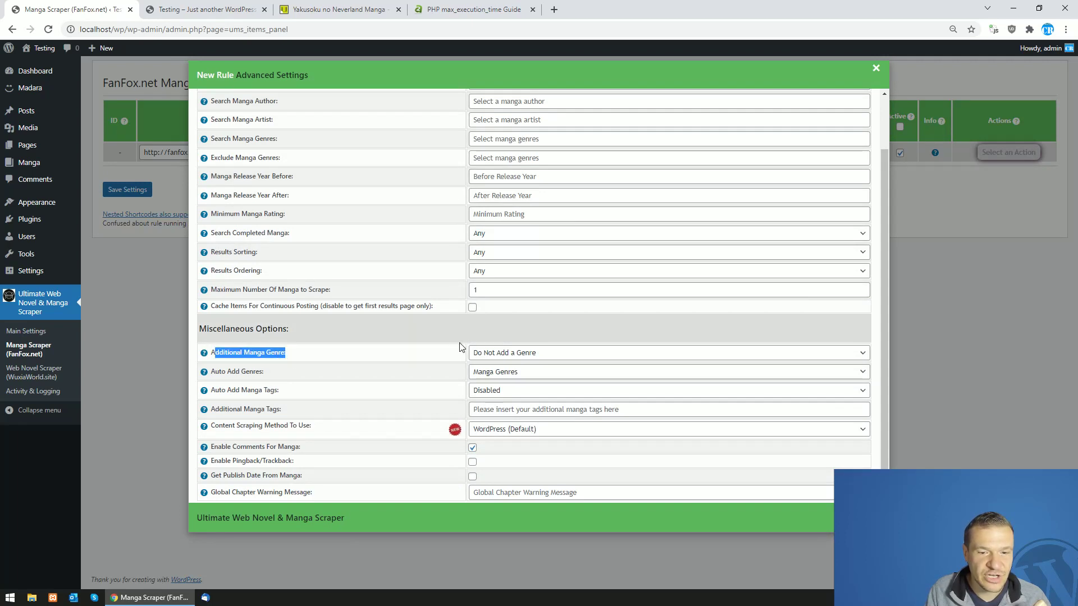
pyautogui.click(473, 353)
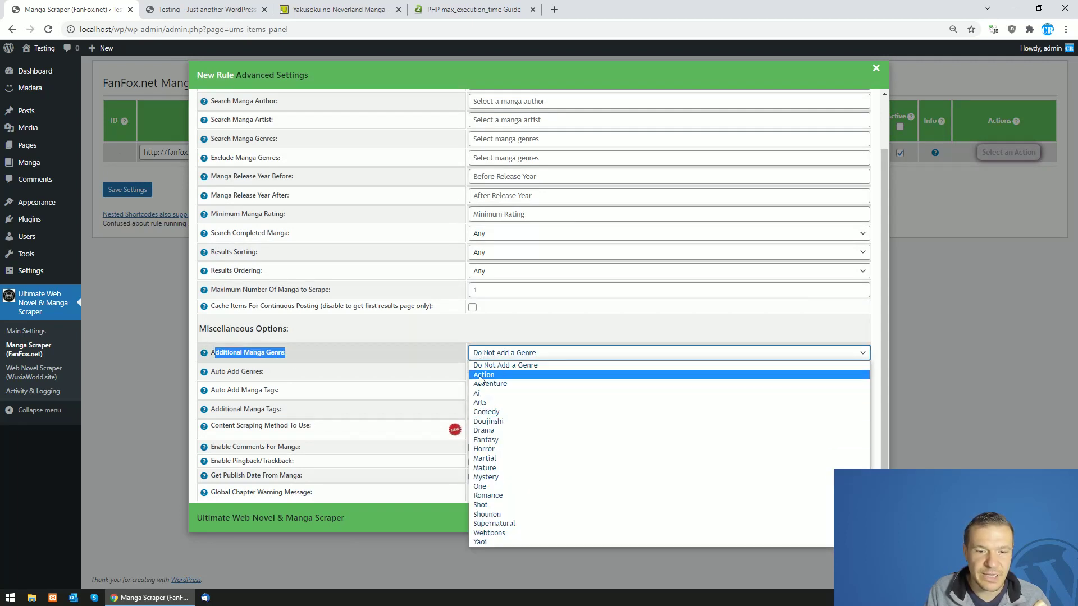
pyautogui.click(403, 362)
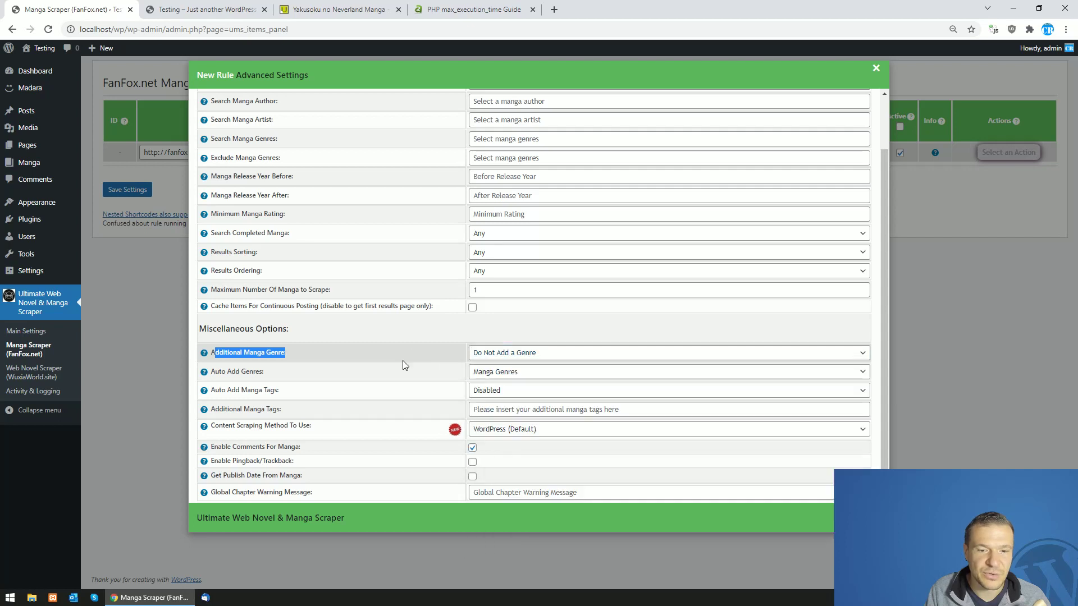
pyautogui.click(479, 375)
pyautogui.click(484, 394)
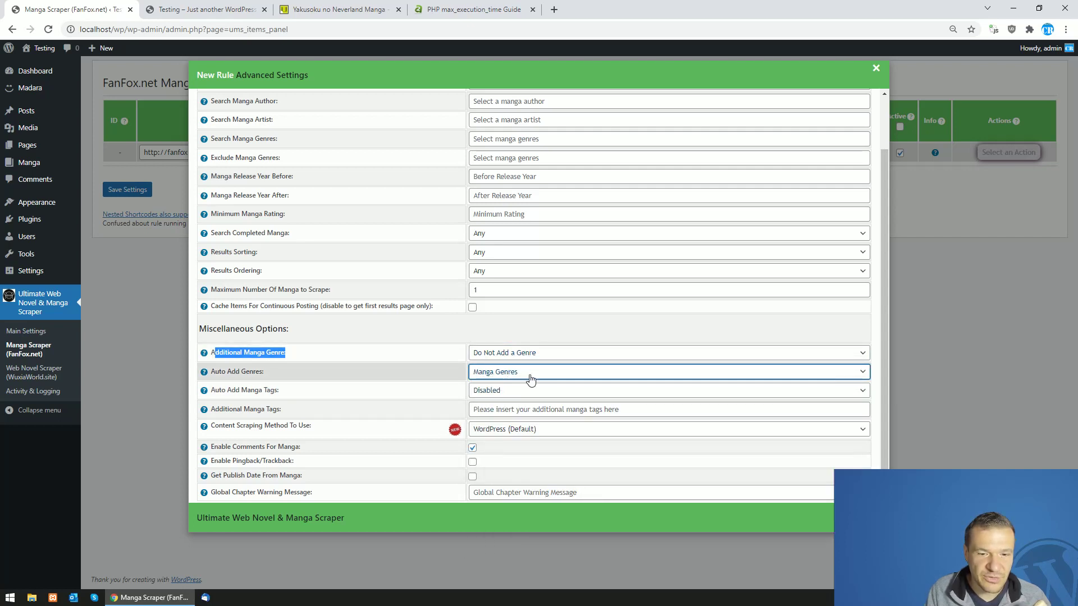
pyautogui.click(481, 392)
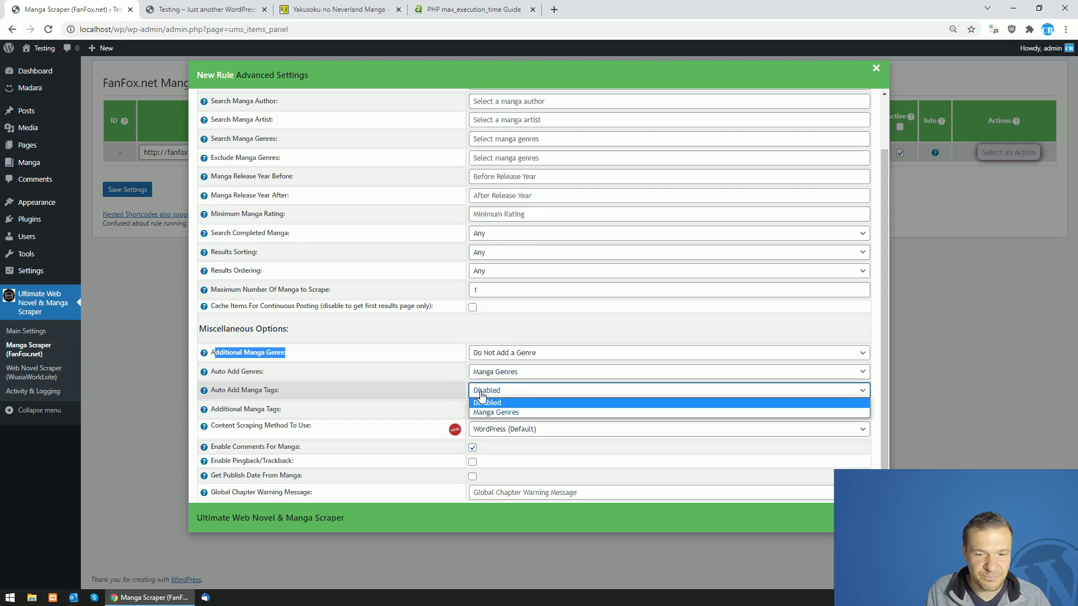
pyautogui.click(484, 411)
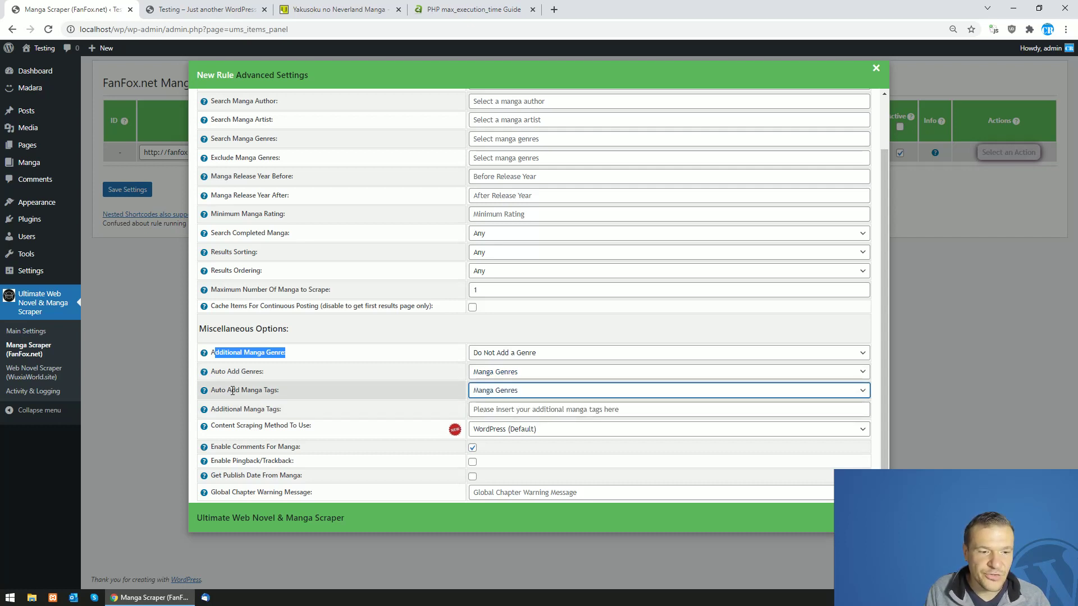
pyautogui.moveTo(233, 390); pyautogui.dragTo(453, 388)
pyautogui.click(479, 390)
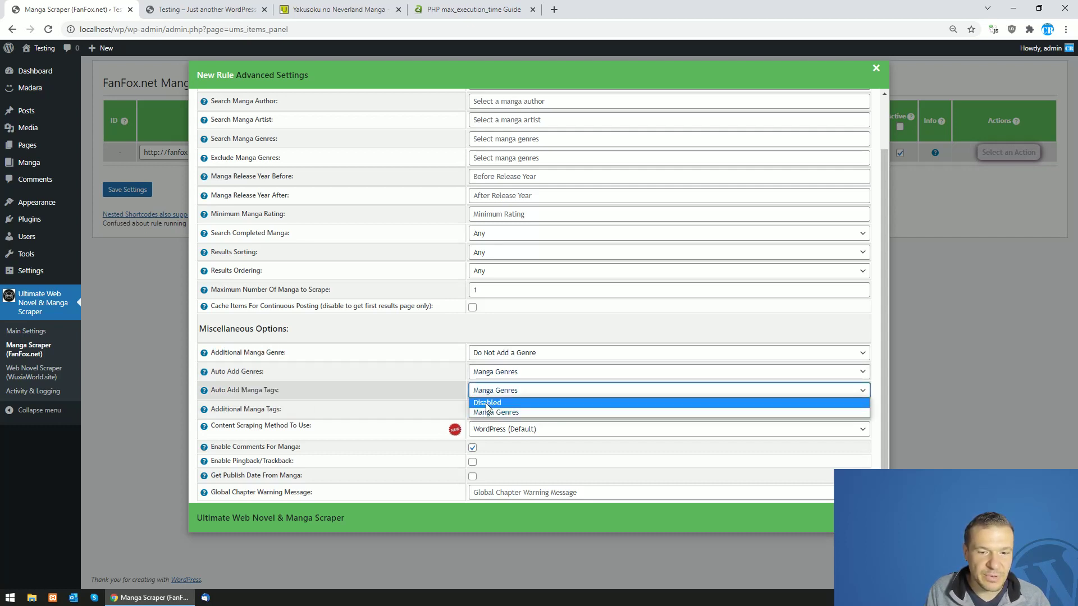
pyautogui.click(486, 403)
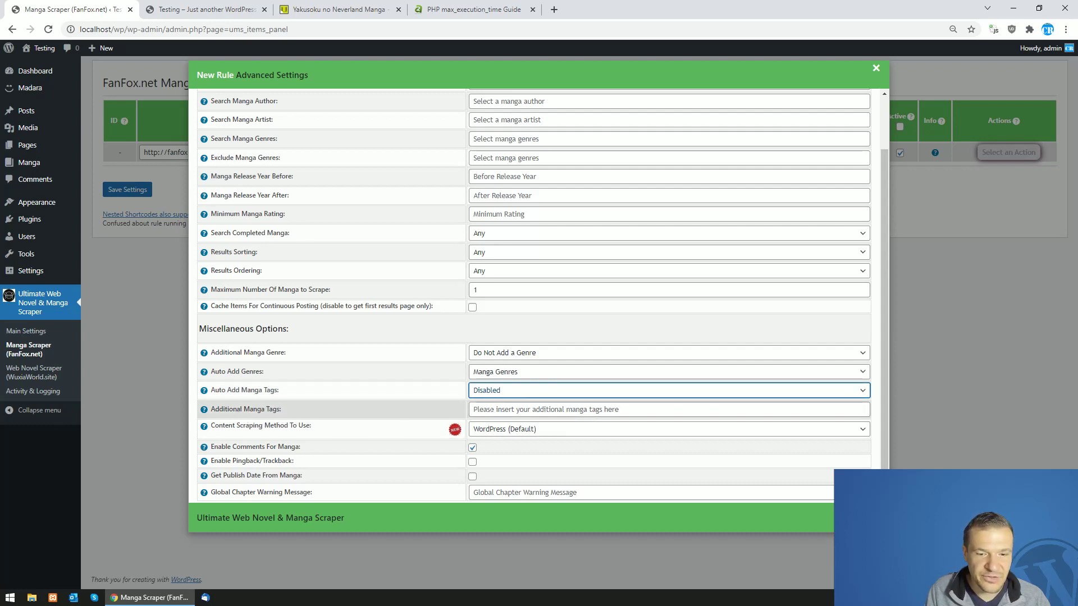
pyautogui.click(422, 415)
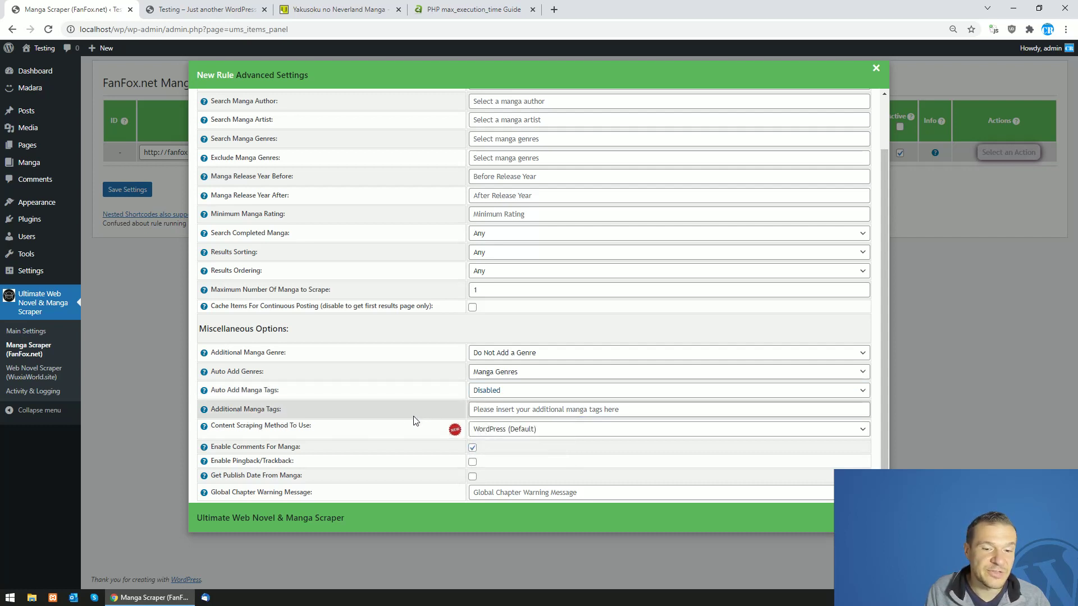
pyautogui.click(478, 430)
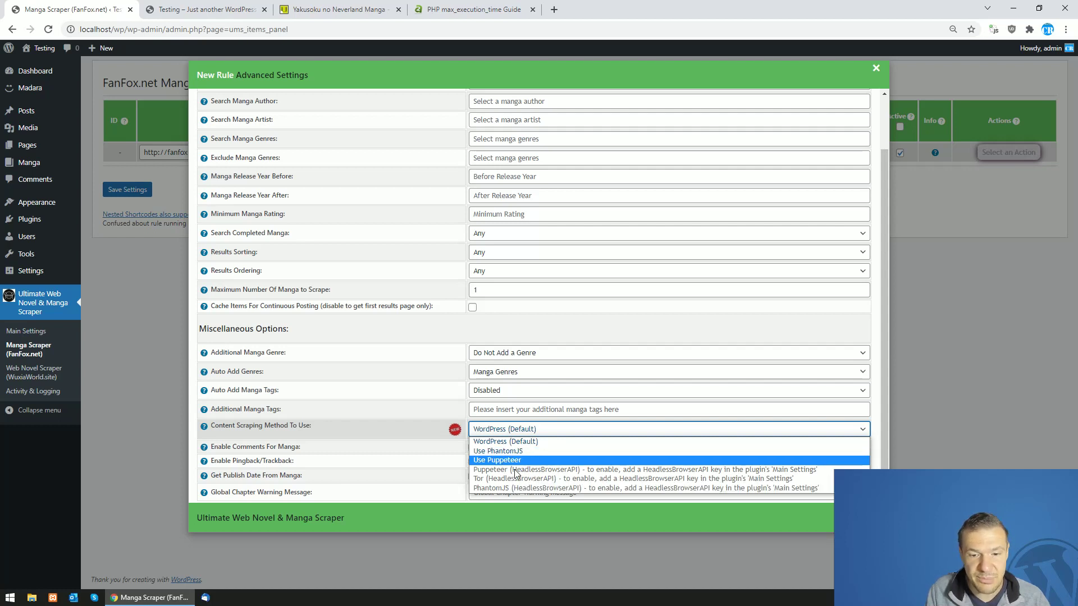
# Keep WordPress (Default) as content scraping method, close Advanced Settings and save the rule
pyautogui.click(433, 430)
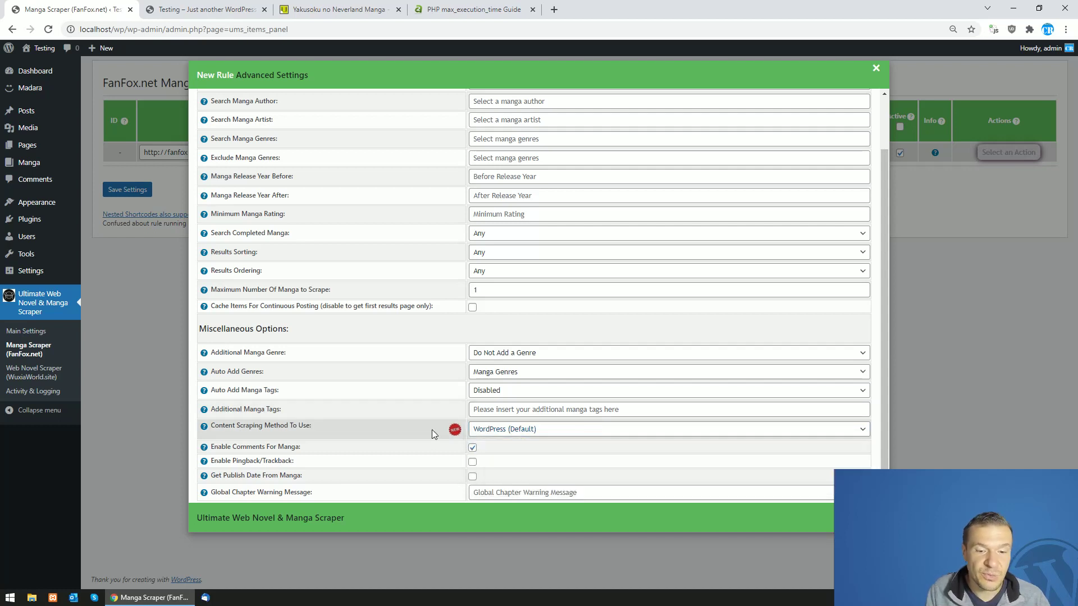
pyautogui.click(490, 433)
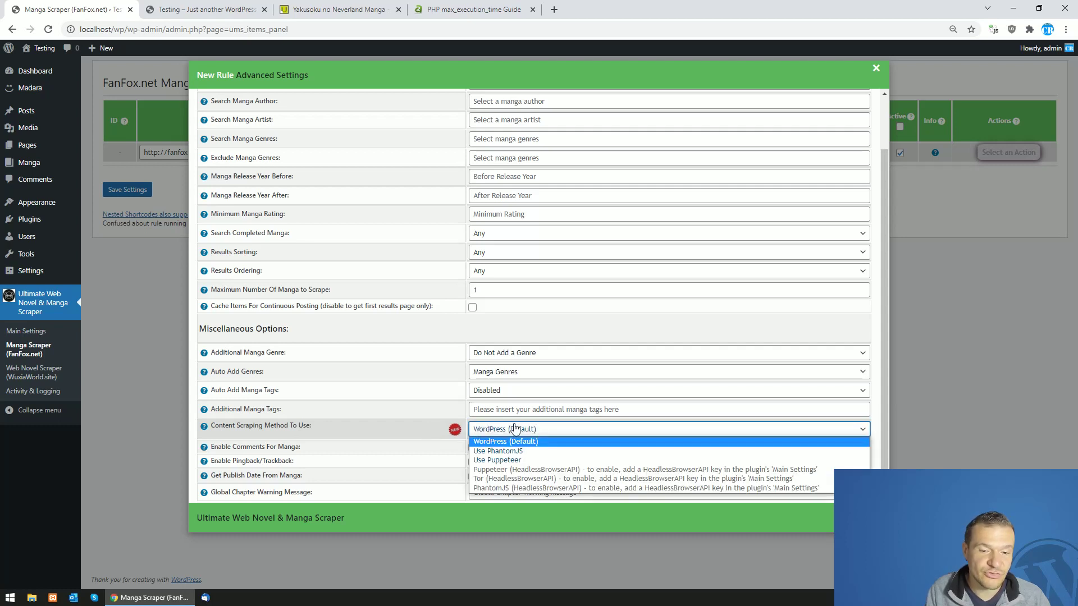
pyautogui.click(513, 434)
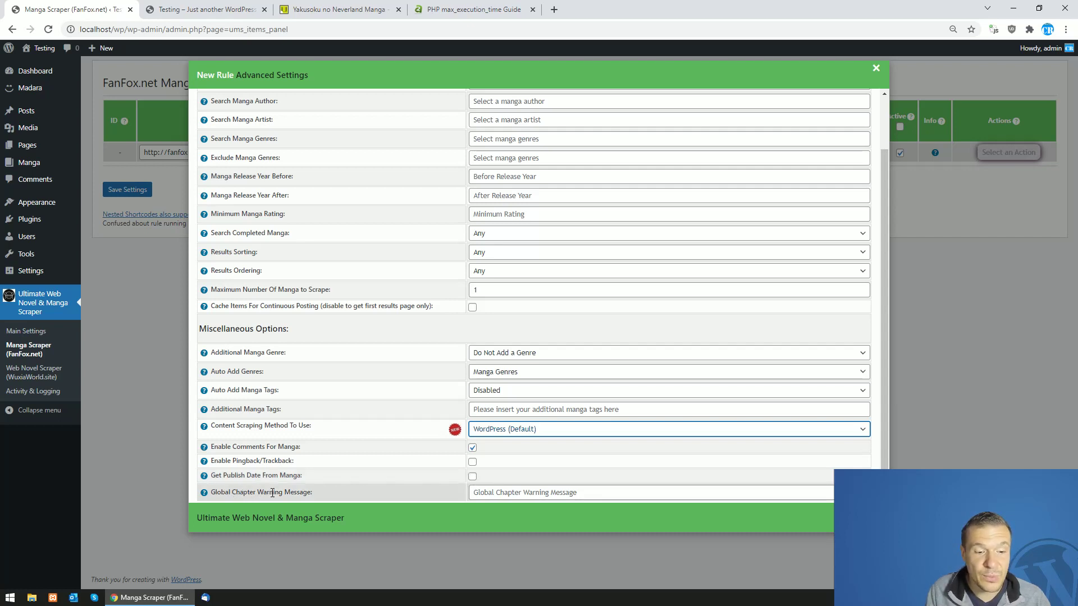
pyautogui.click(406, 499)
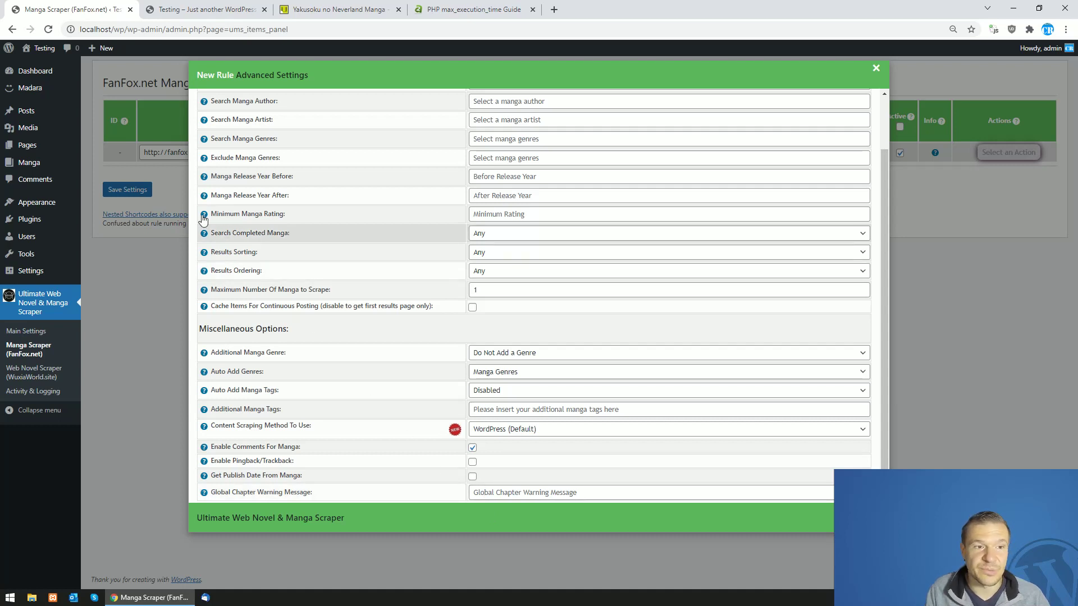
pyautogui.click(133, 190)
pyautogui.click(133, 191)
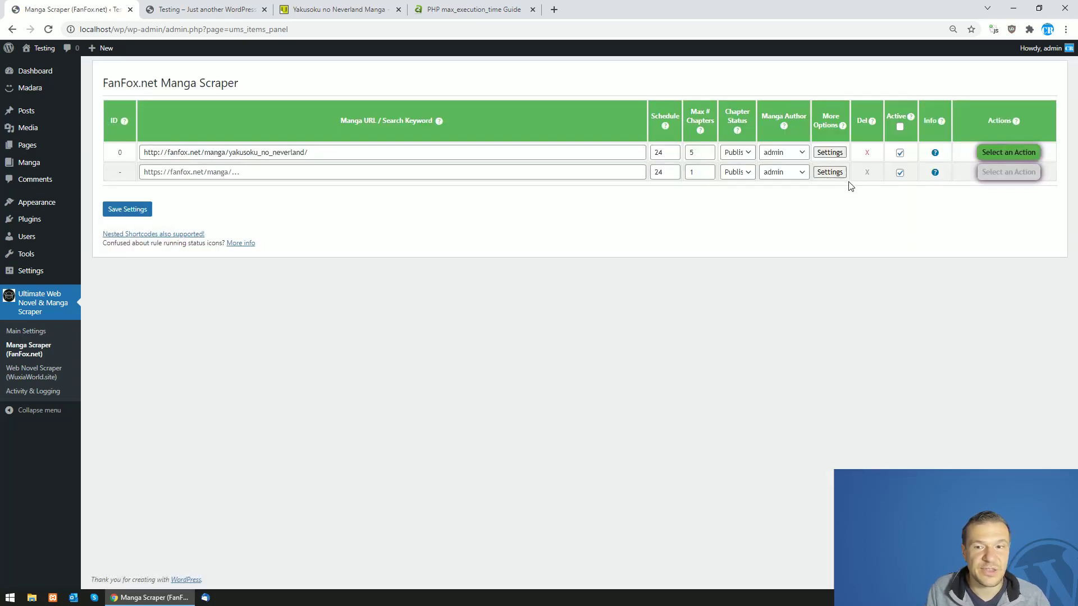
# Run rule 0 now and open the All Mangas list in a new tab
pyautogui.click(998, 153)
pyautogui.click(994, 175)
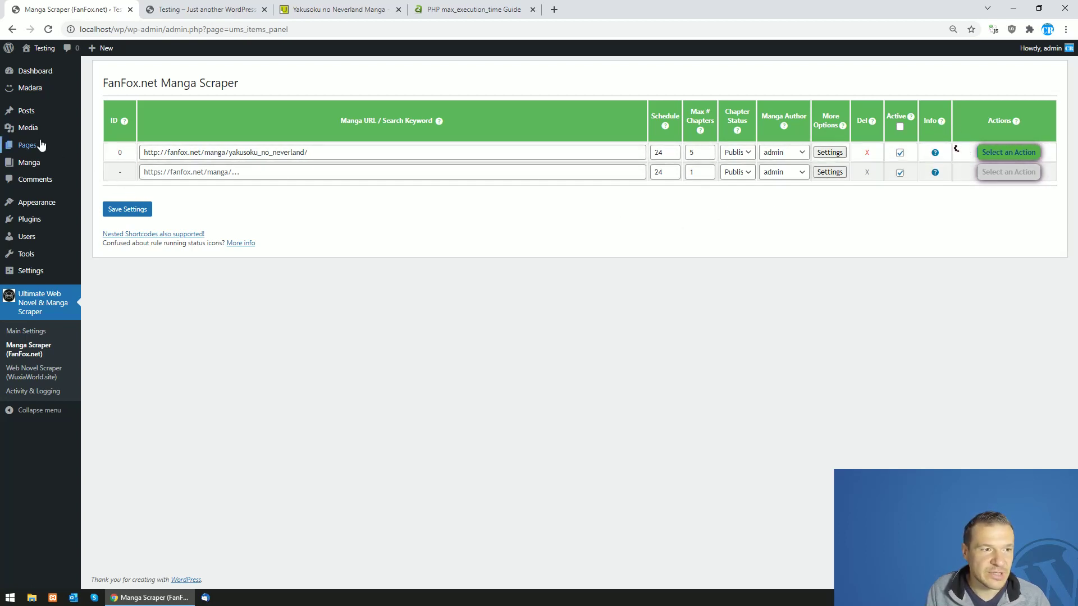
pyautogui.middleClick(31, 164)
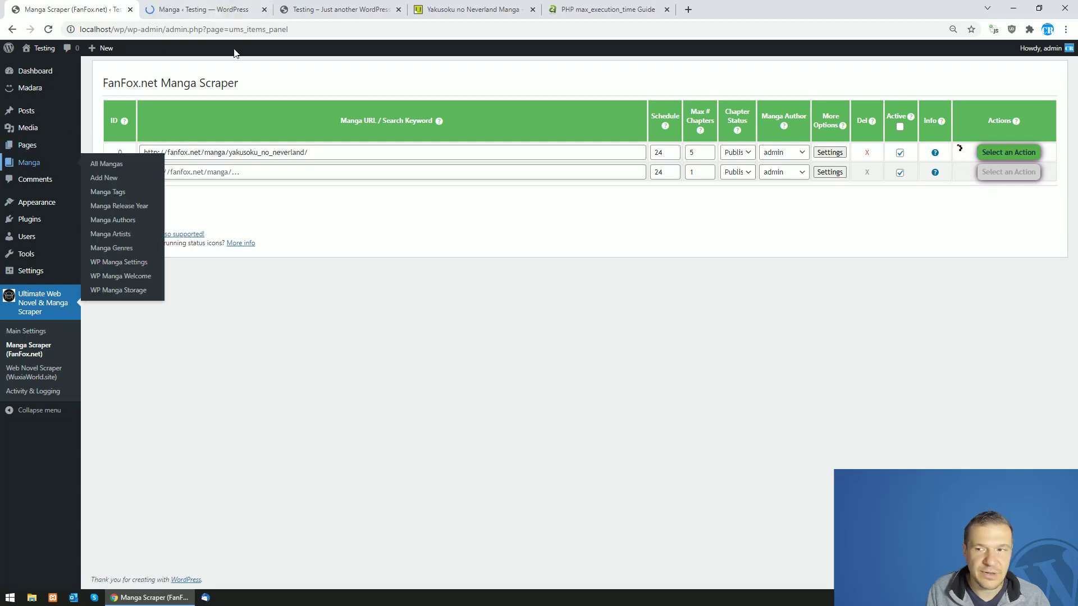
# Open Yakusoku no Neverland's Edit Manga page from the manga list
pyautogui.click(169, 8)
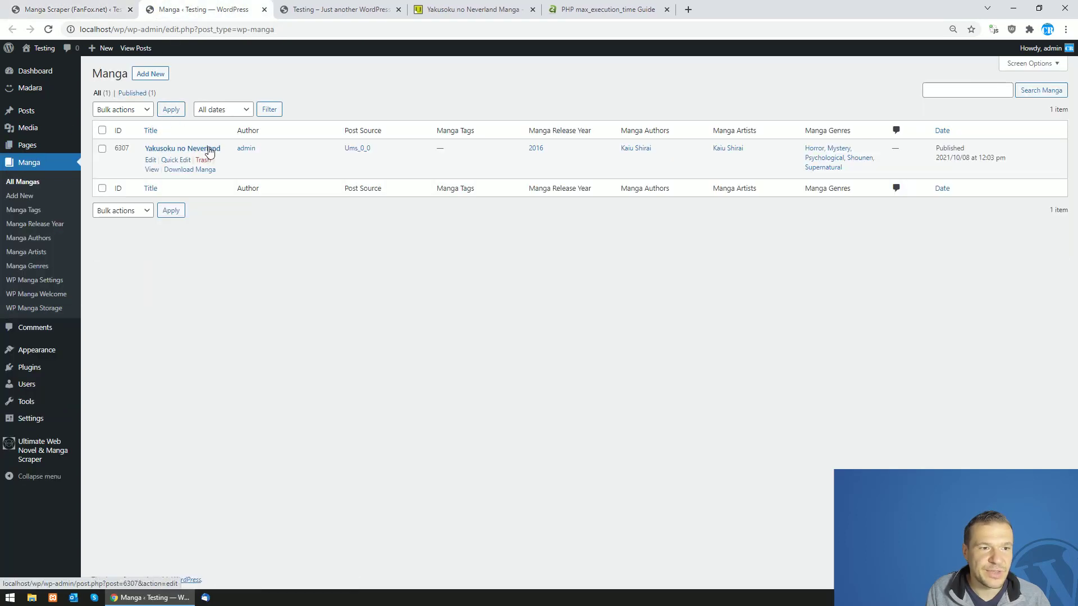
pyautogui.hotkey('ctrl', 'pageup')
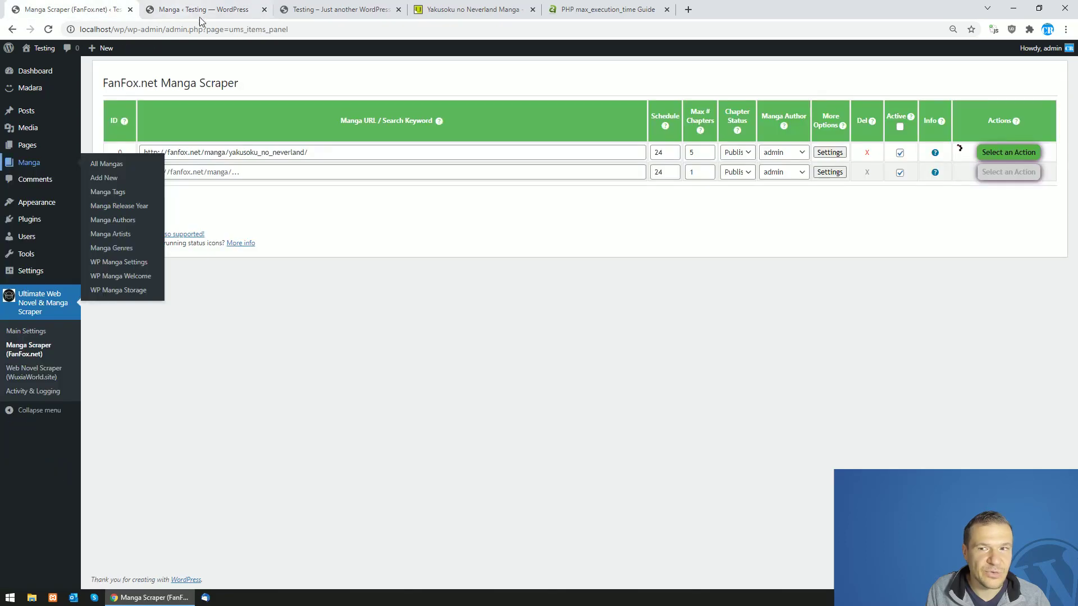
pyautogui.click(224, 9)
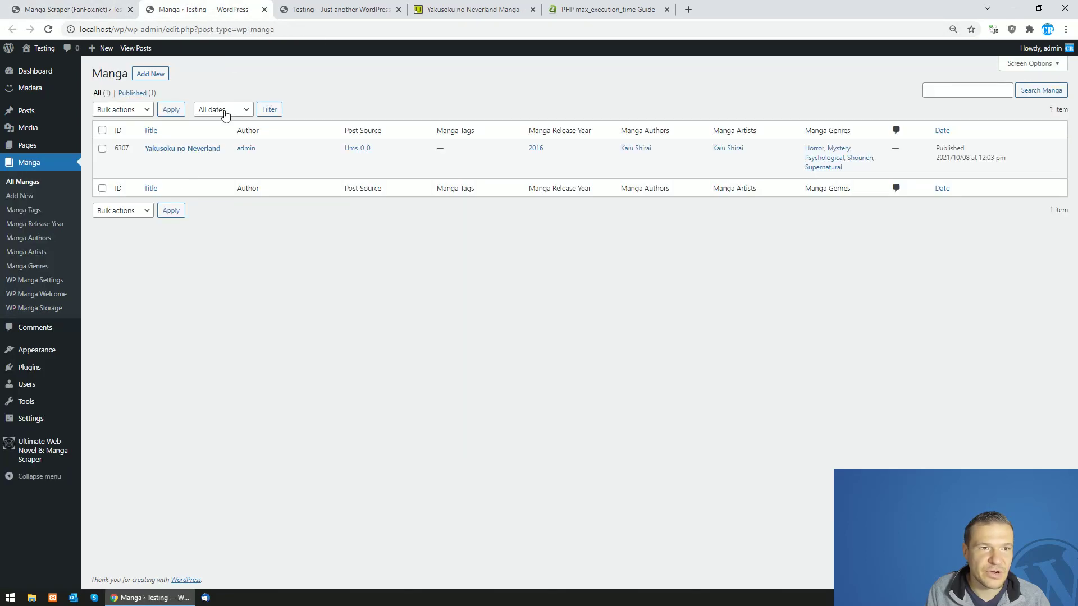
pyautogui.click(161, 150)
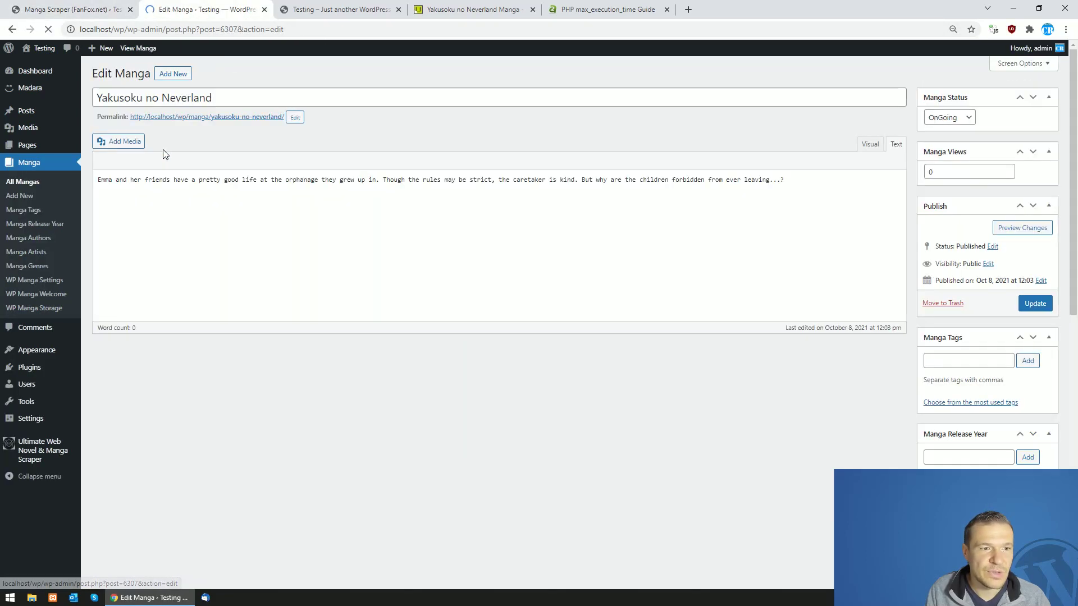
pyautogui.click(96, 7)
pyautogui.click(206, 7)
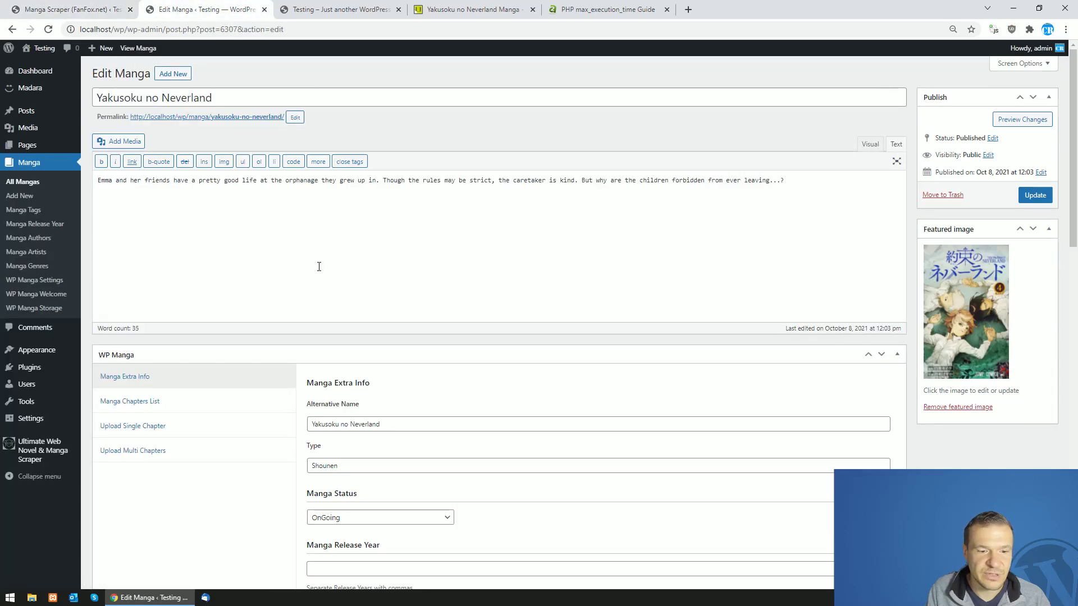
# View the Manga Chapters List, reloading the edit page to pick up newly scraped chapters
pyautogui.scroll(-5, 317, 267)
pyautogui.scroll(-8, 329, 240)
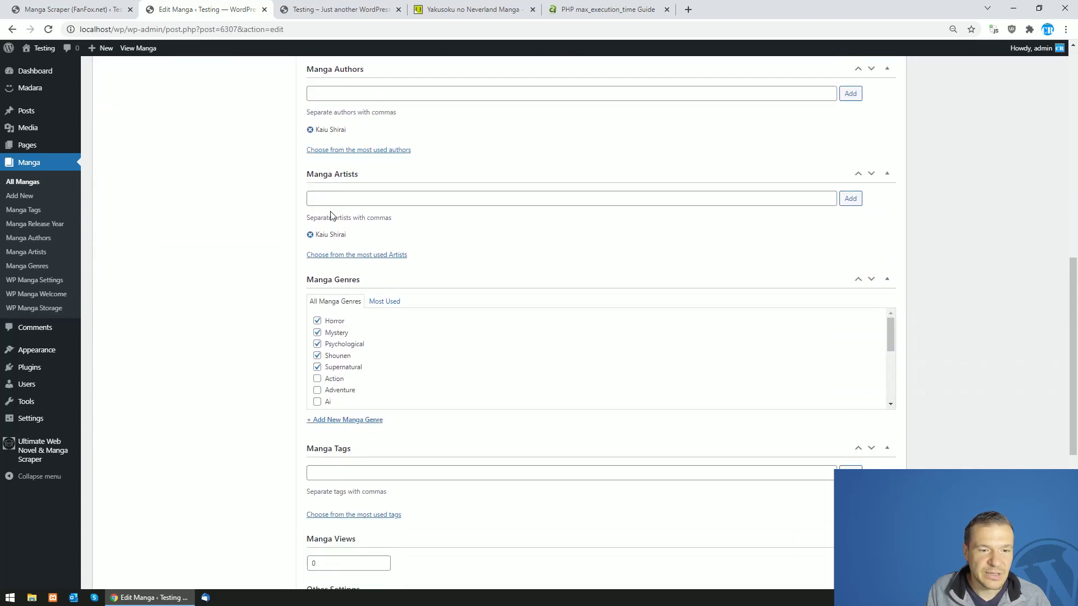
pyautogui.scroll(4, 366, 326)
pyautogui.scroll(7, 337, 348)
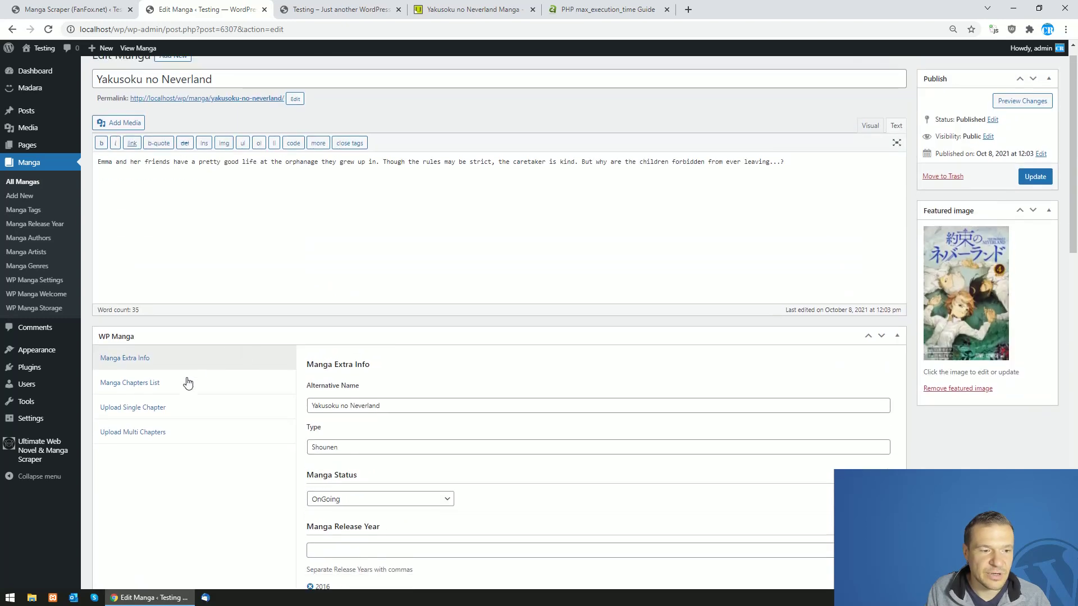
pyautogui.scroll(-1, 169, 337)
pyautogui.click(139, 294)
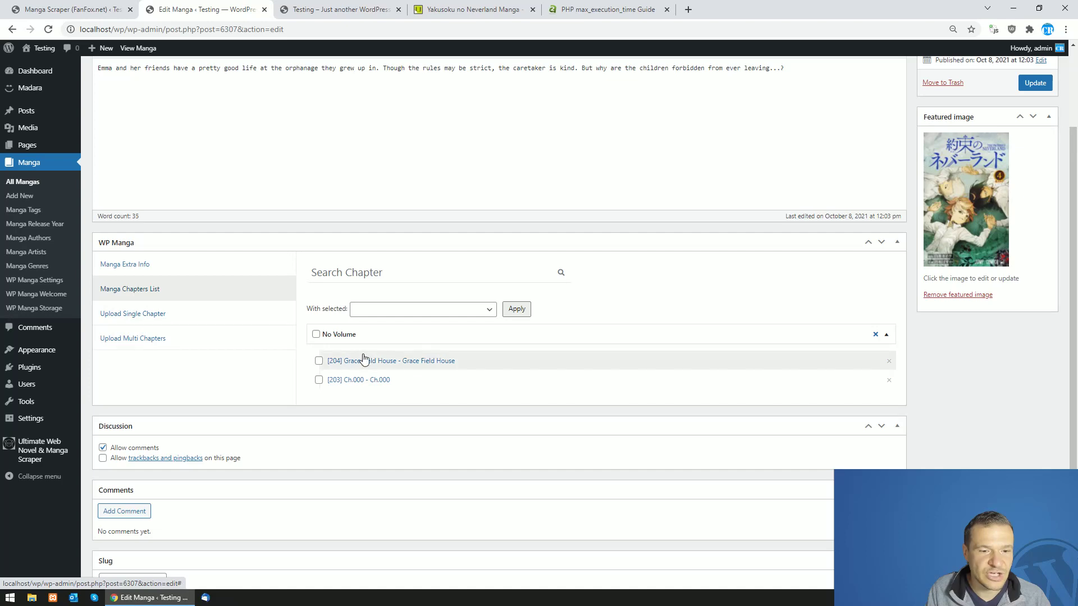
pyautogui.click(98, 9)
pyautogui.hotkey('ctrl', 'Tab')
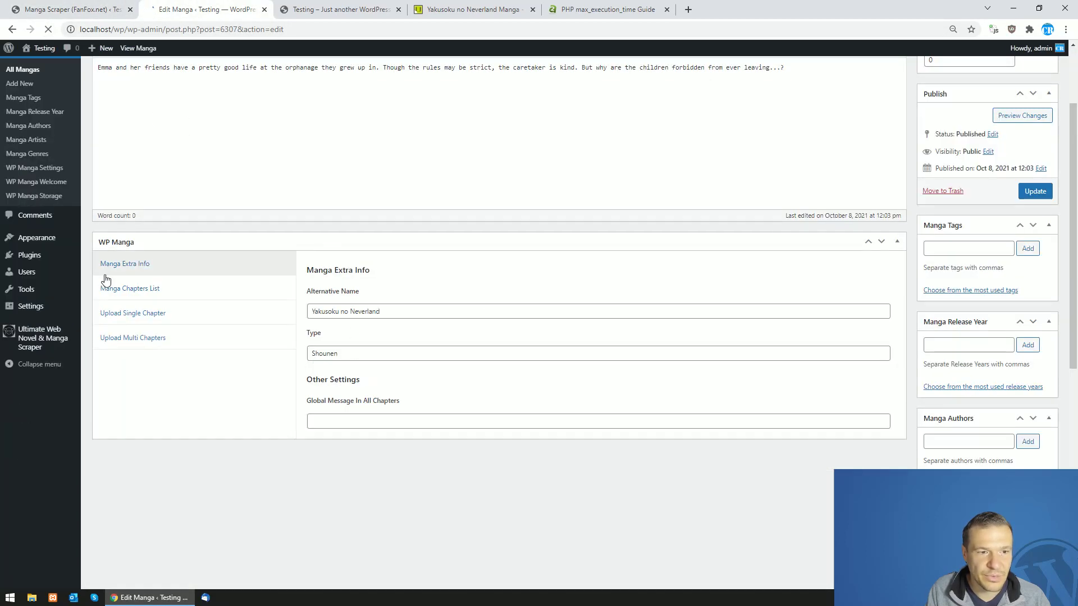
pyautogui.click(129, 289)
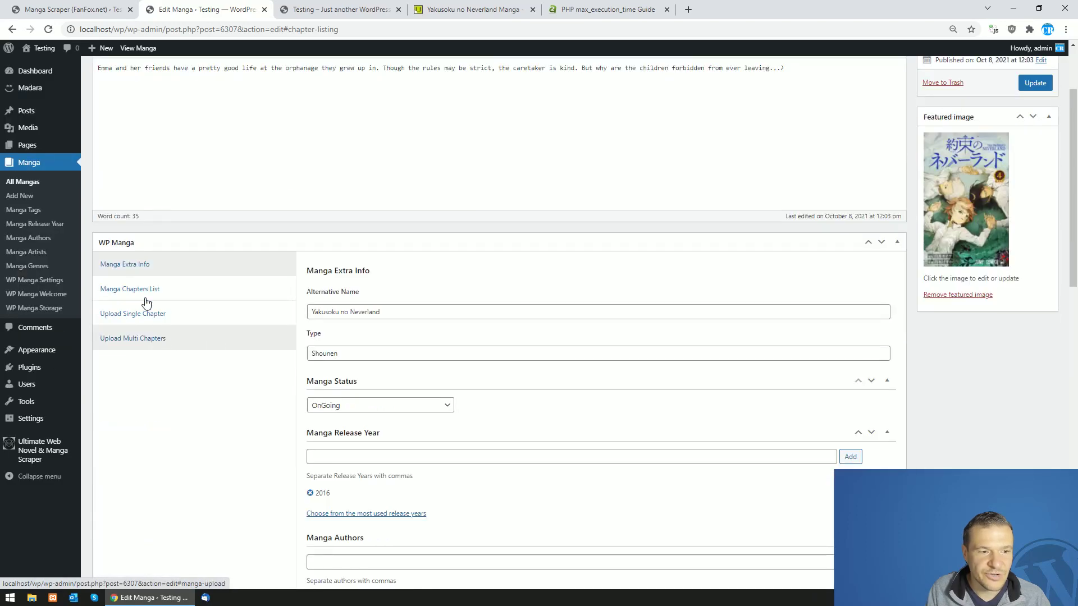
pyautogui.click(145, 289)
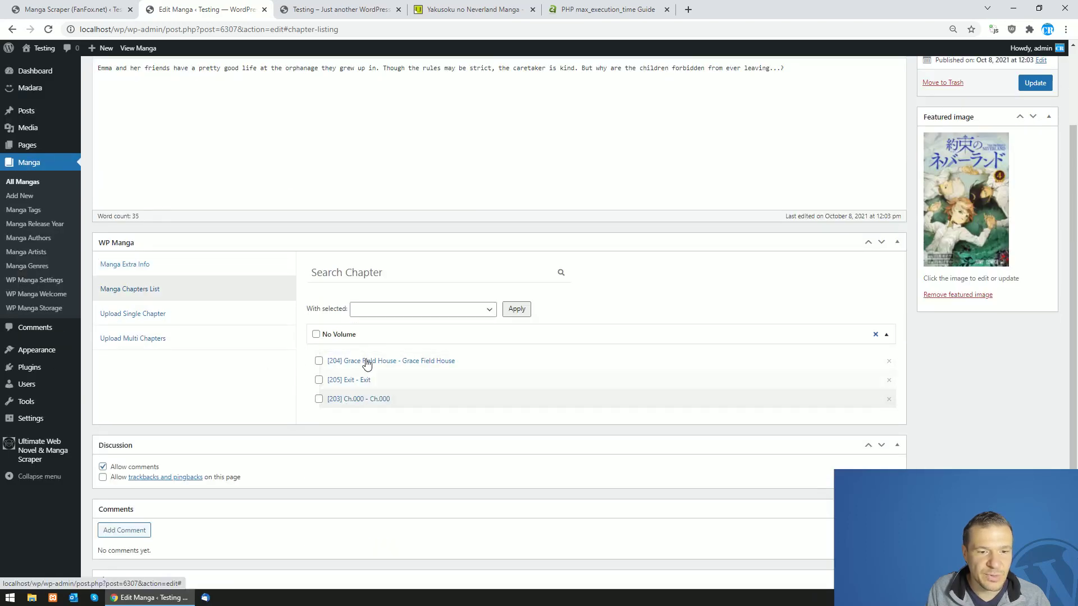
pyautogui.click(349, 8)
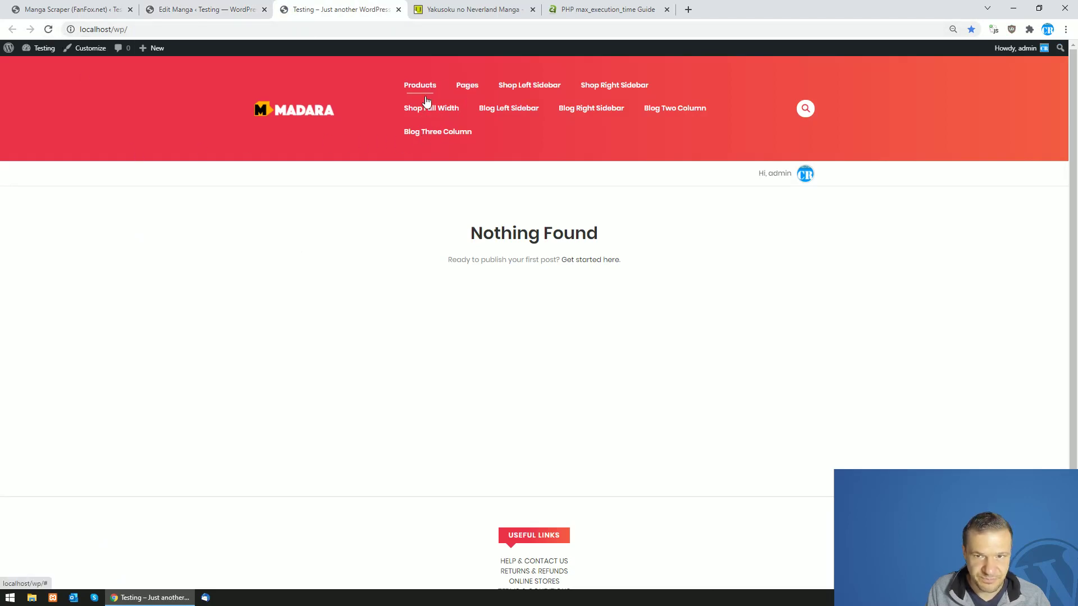
# Go to localhost/wp/manga and open the Yakusoku no Neverland manga page
pyautogui.click(176, 31)
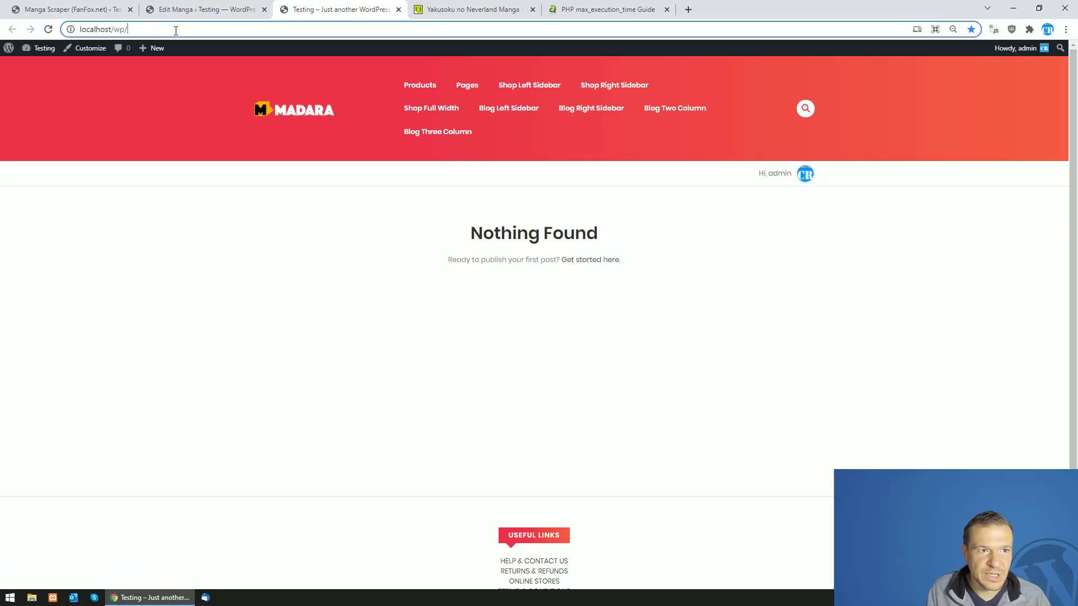
pyautogui.write('manga')
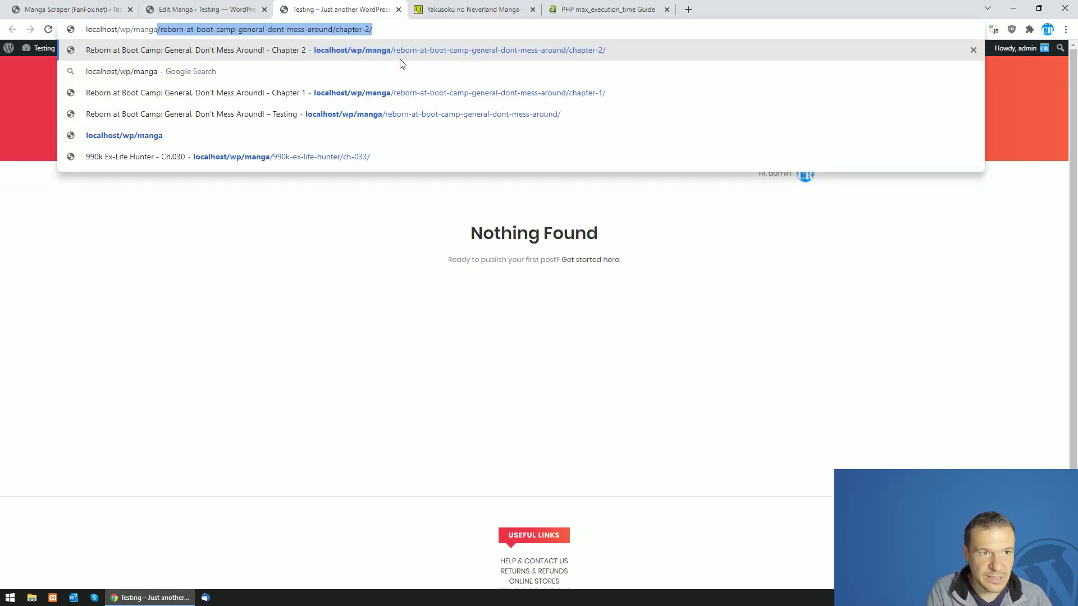
pyautogui.press('Delete')
pyautogui.press('Return')
pyautogui.scroll(-2, 139, 344)
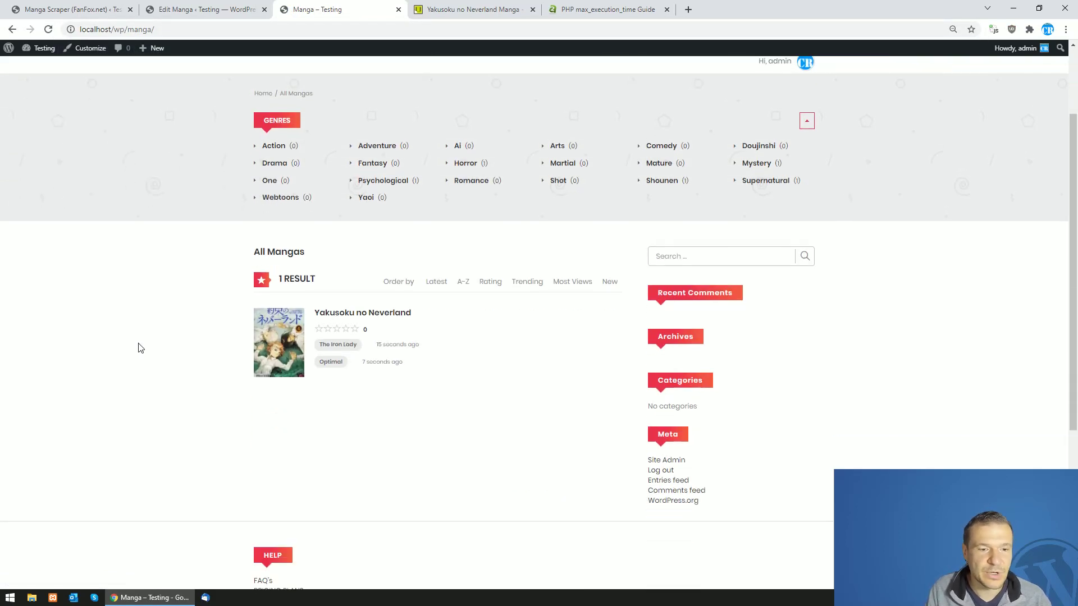
pyautogui.click(325, 315)
# Reload the manga page so its five chapters, The Iron Lady to Ch.000, appear
pyautogui.scroll(-2, 292, 314)
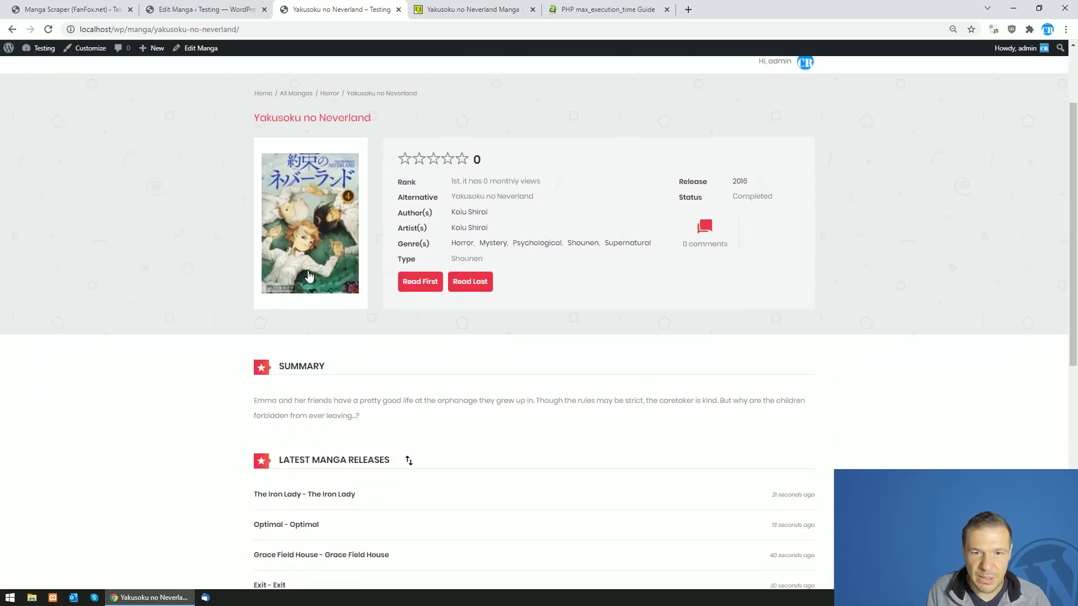
pyautogui.scroll(-5, 337, 298)
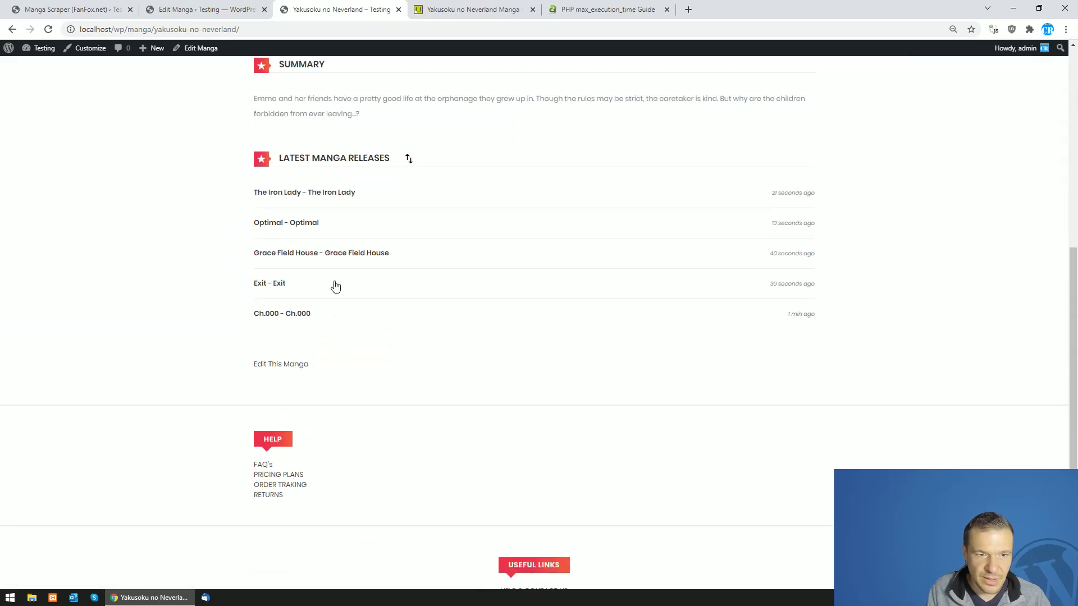
pyautogui.scroll(1, 337, 292)
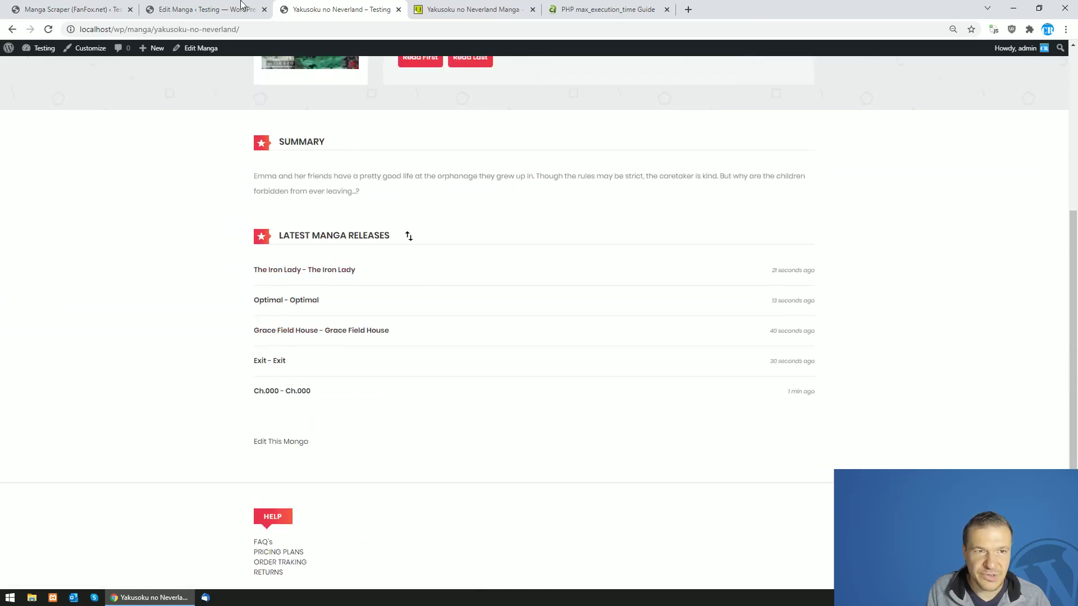
pyautogui.click(84, 9)
pyautogui.hotkey('ctrl', '3')
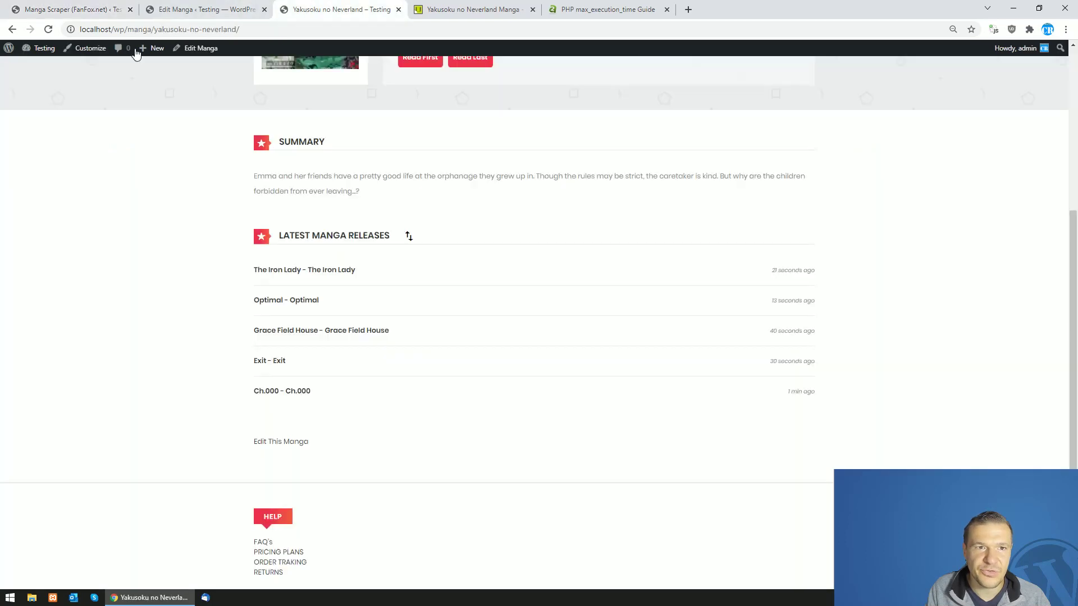
pyautogui.click(49, 30)
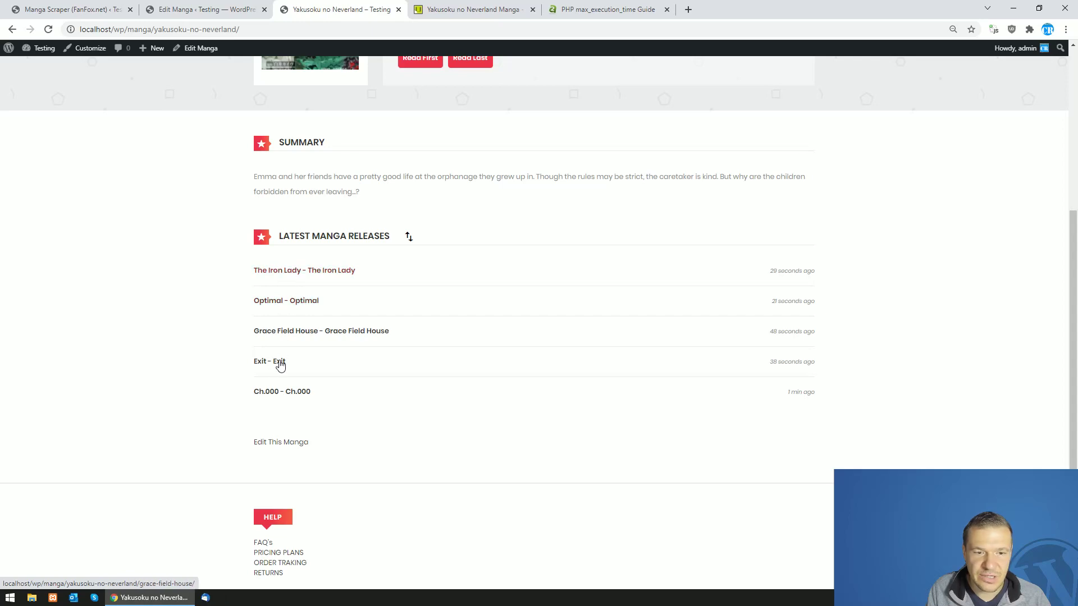
# Open The Iron Lady chapter and page forward through pages 2 to 5
pyautogui.click(279, 276)
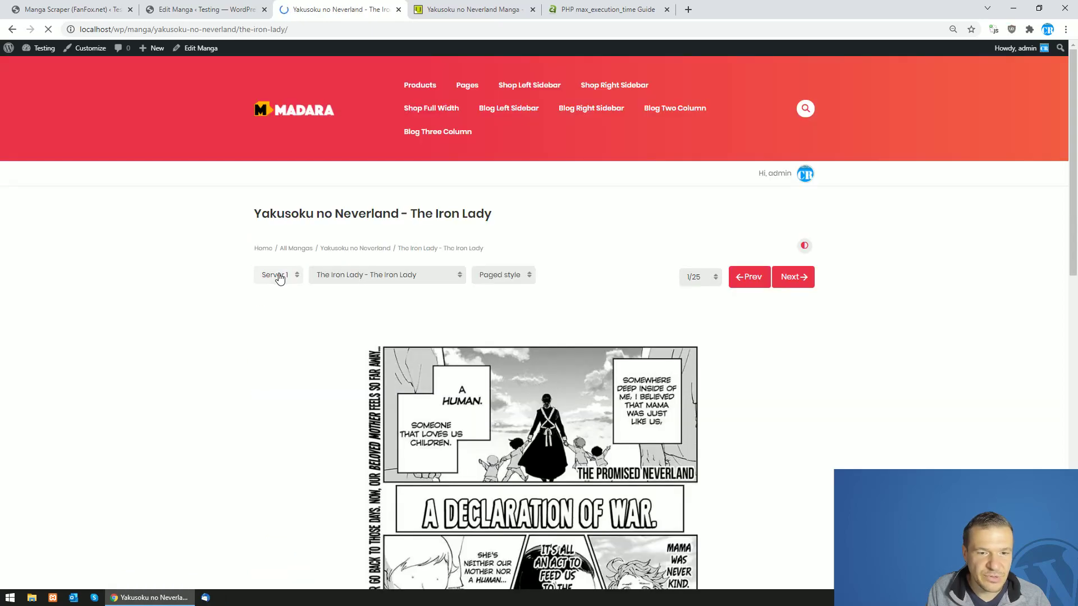
pyautogui.scroll(-5, 353, 193)
pyautogui.scroll(-3, 397, 271)
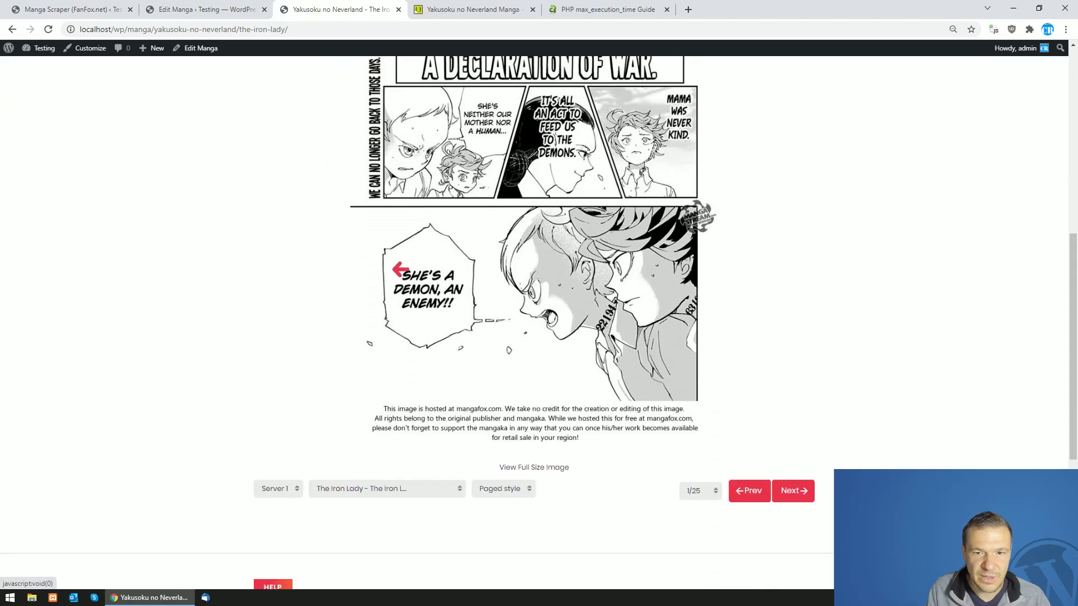
pyautogui.scroll(10, 433, 288)
pyautogui.click(673, 327)
pyautogui.scroll(-4, 690, 319)
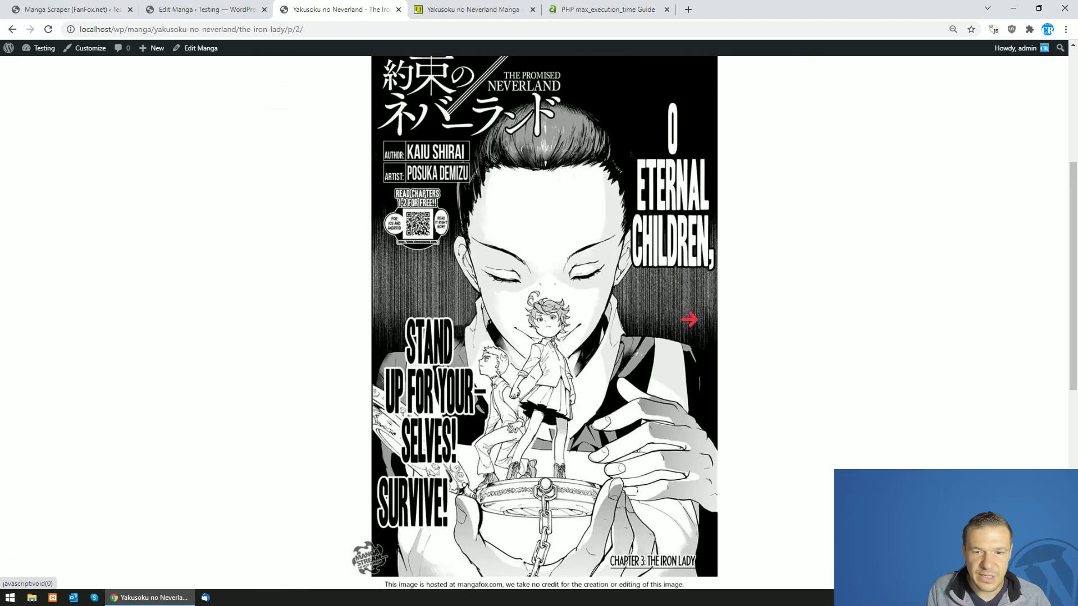
pyautogui.click(691, 318)
pyautogui.click(697, 322)
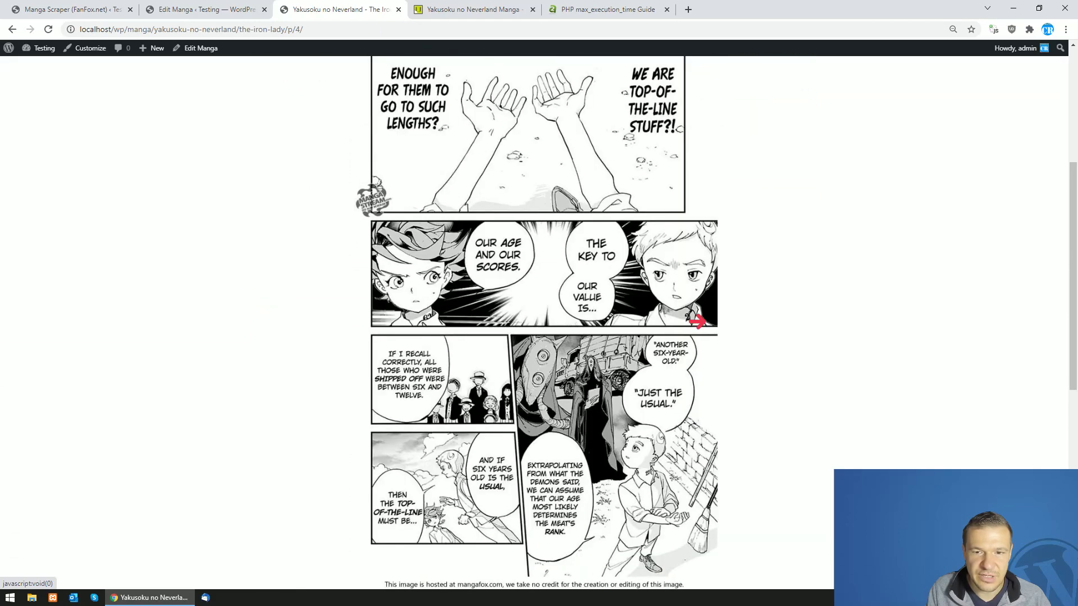
pyautogui.click(696, 322)
# Jump to chapter Ch.000 and read it in list reading style
pyautogui.scroll(5, 373, 281)
pyautogui.click(367, 289)
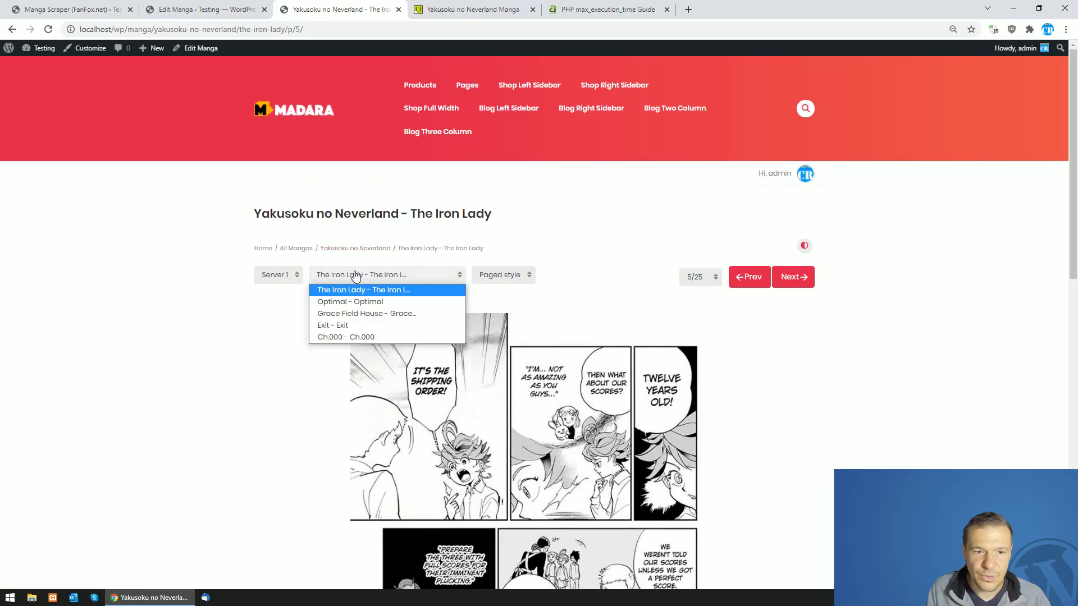
pyautogui.click(340, 338)
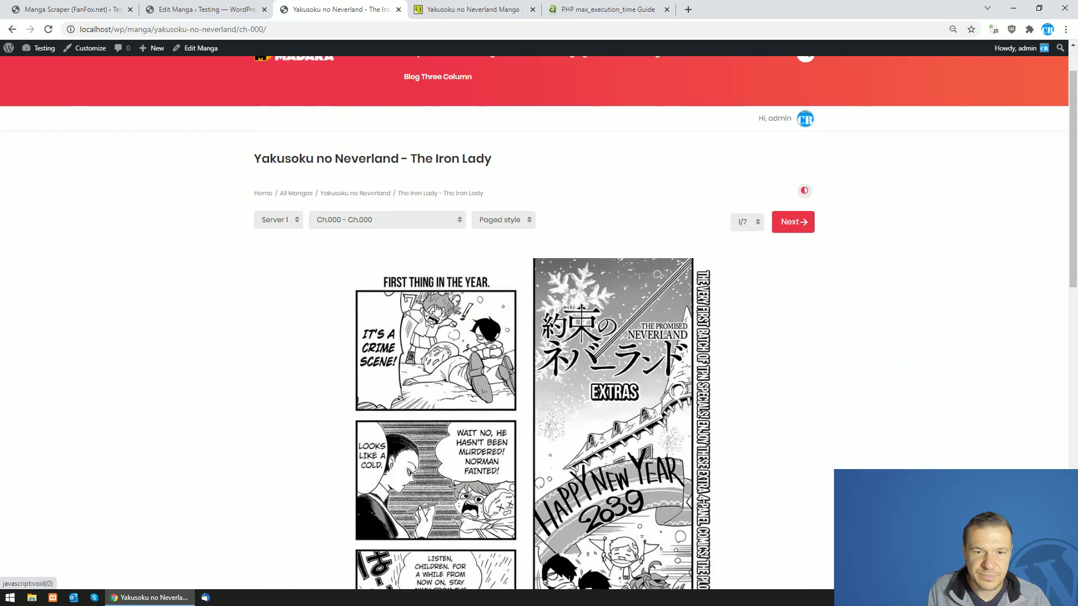
pyautogui.click(491, 275)
pyautogui.click(499, 296)
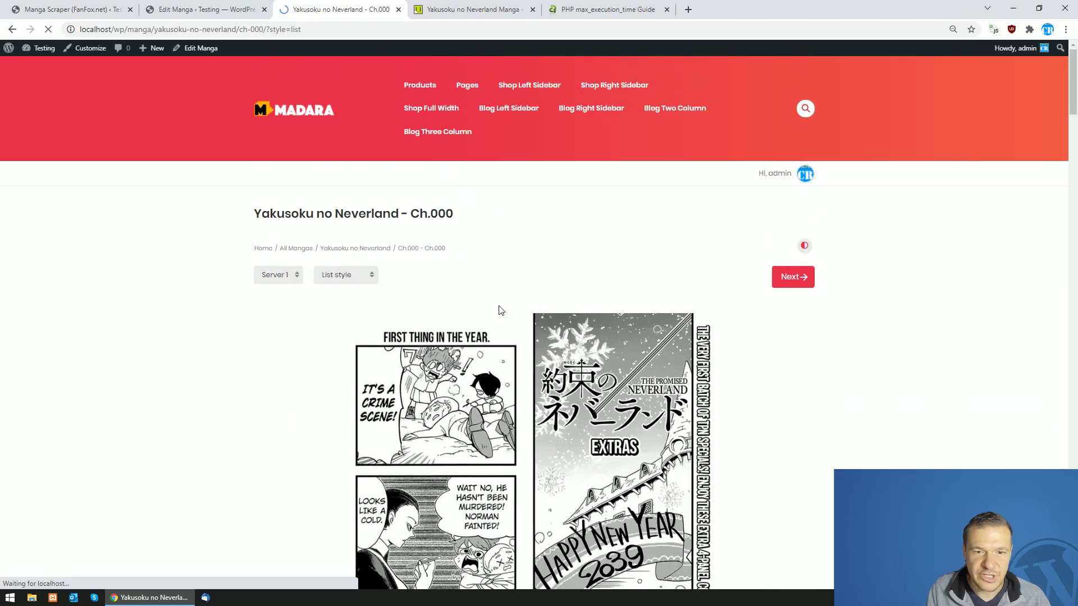
pyautogui.scroll(-5, 500, 295)
pyautogui.scroll(-6, 501, 295)
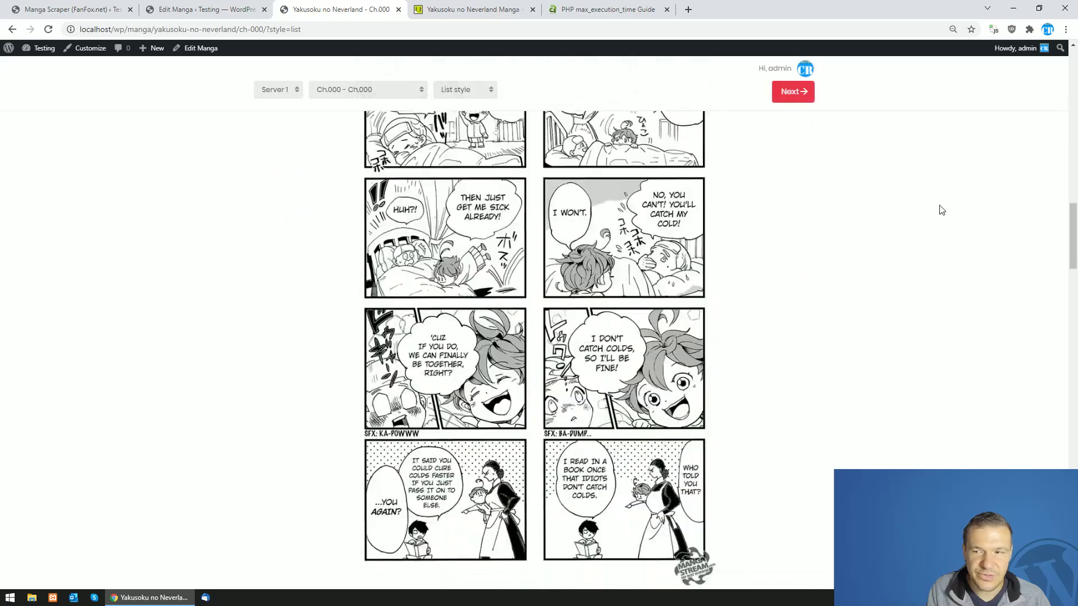
pyautogui.moveTo(1070, 223); pyautogui.dragTo(1056, 158)
pyautogui.scroll(2, 528, 240)
pyautogui.scroll(10, 527, 240)
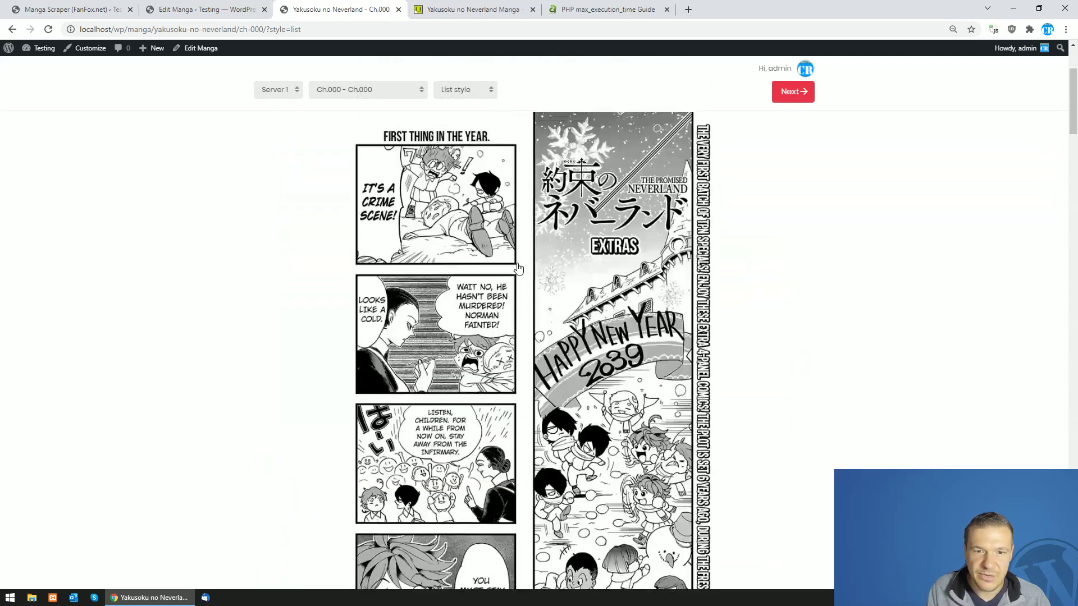
# Switch the chapter reader to paged style
pyautogui.doubleClick(517, 277)
pyautogui.click(489, 277)
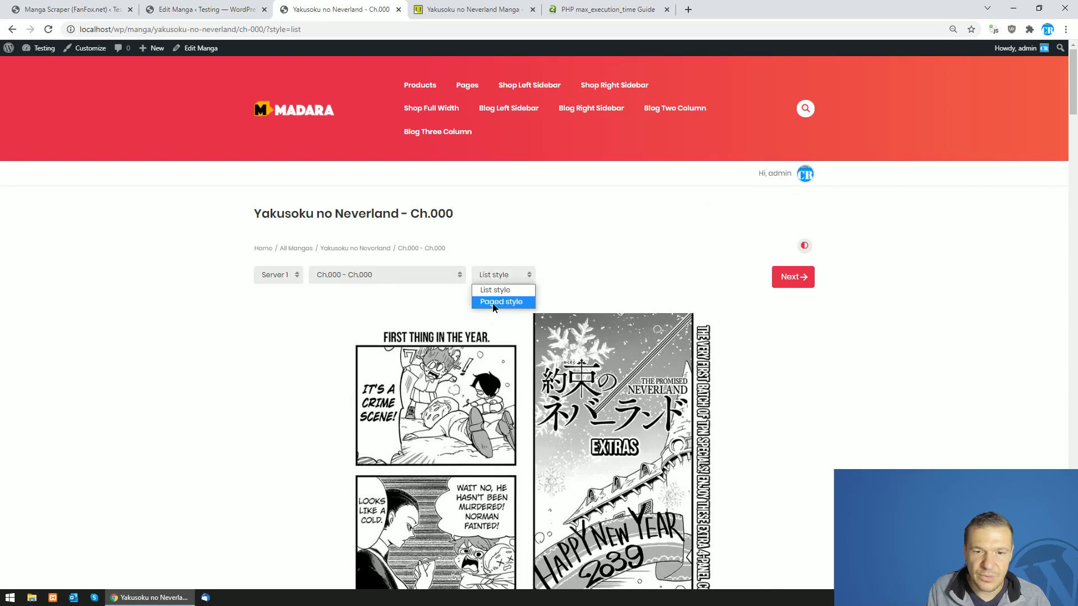
pyautogui.click(493, 303)
# Jump to Grace Field House, page forward five times, then return to the FanFox.net scraper rules
pyautogui.click(337, 275)
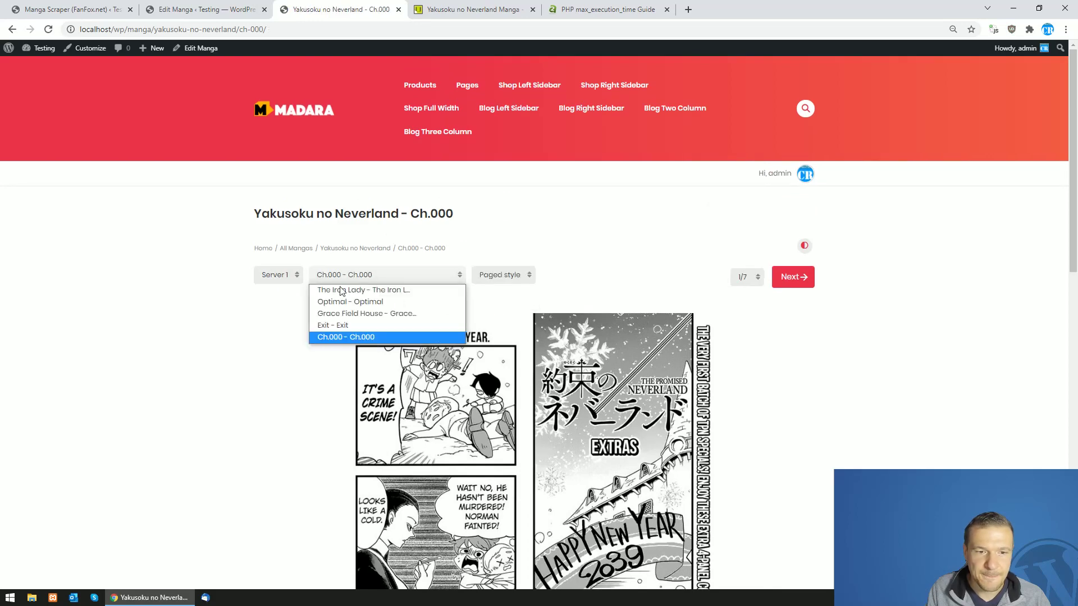
pyautogui.click(333, 315)
pyautogui.scroll(-8, 327, 315)
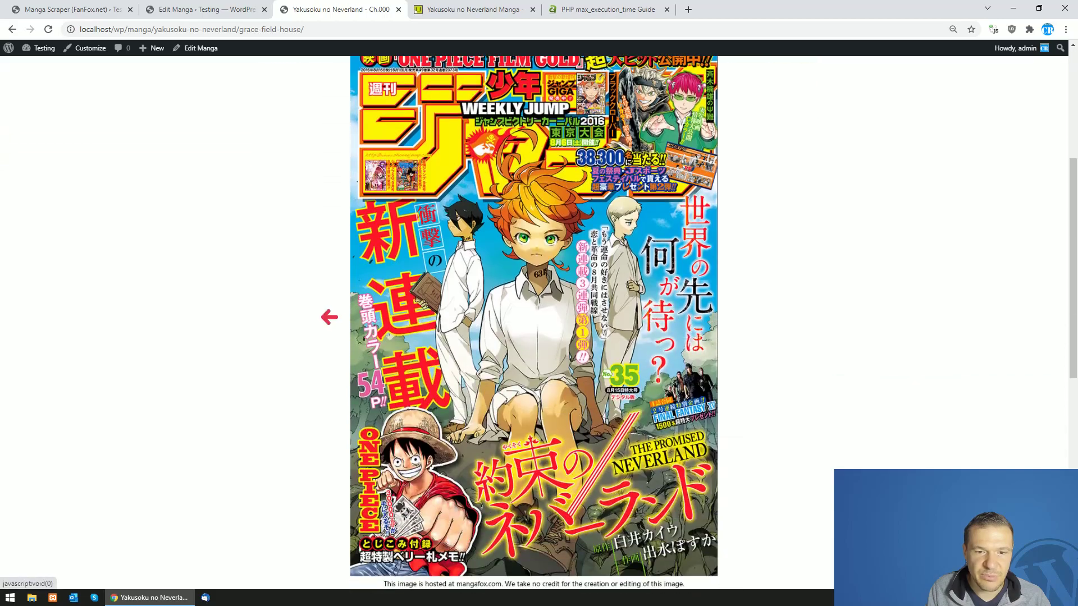
pyautogui.scroll(5, 782, 356)
pyautogui.click(702, 330)
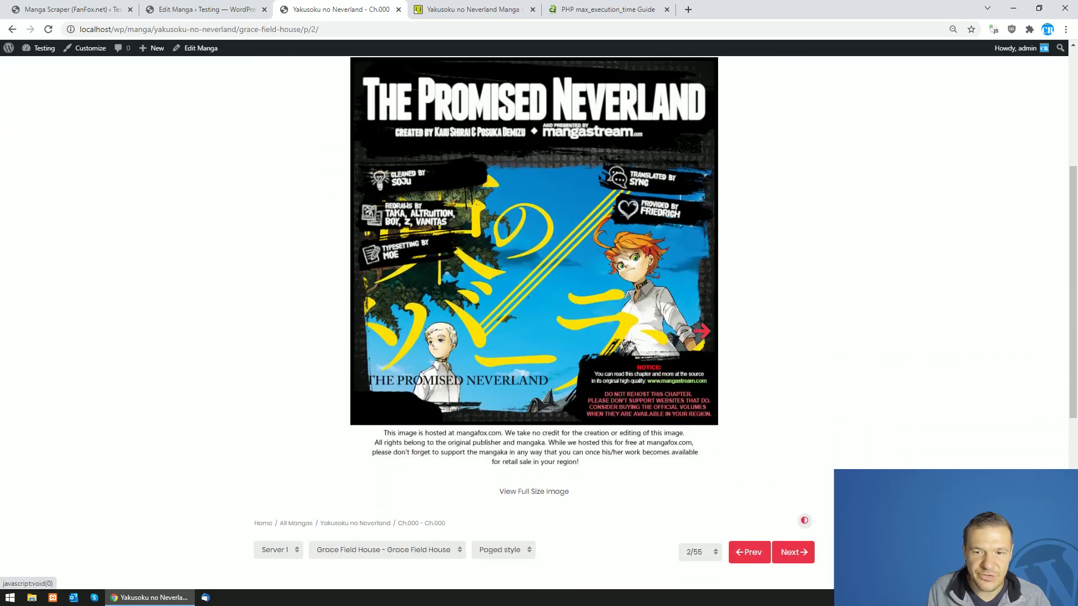
pyautogui.click(703, 332)
pyautogui.click(676, 331)
pyautogui.click(654, 318)
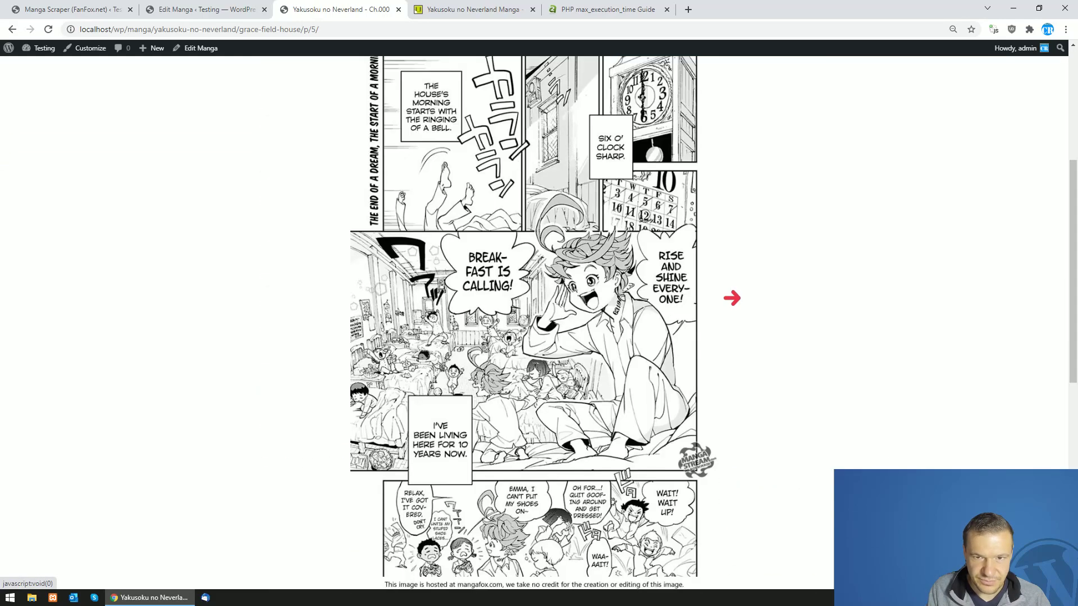
pyautogui.click(732, 298)
pyautogui.click(204, 10)
pyautogui.click(69, 5)
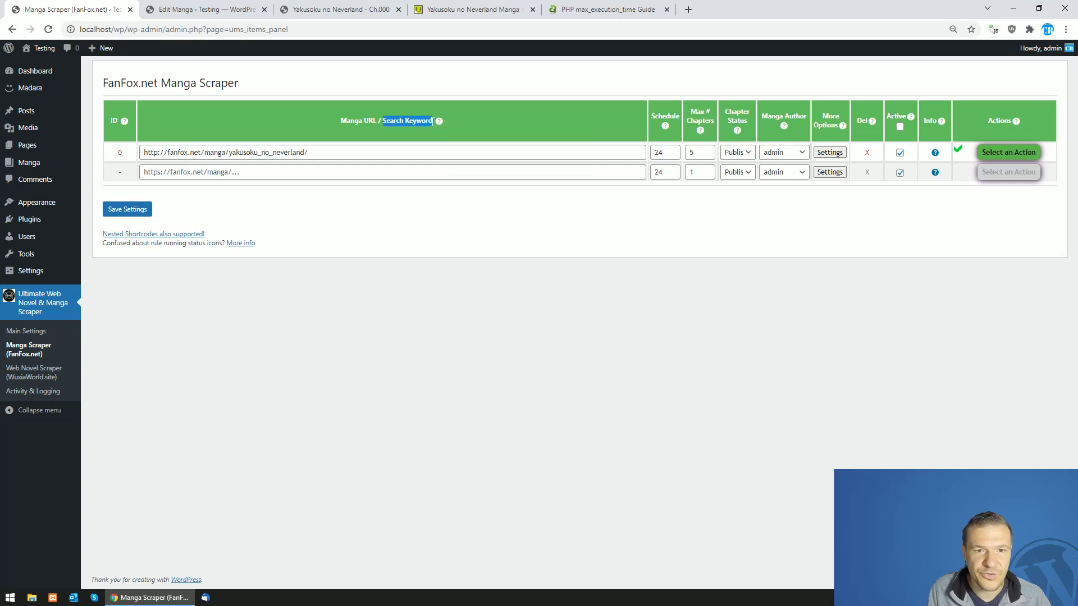
# Fill the second rule with keyword naruto and Max # Chapters 5
pyautogui.click(190, 173)
pyautogui.click(191, 175)
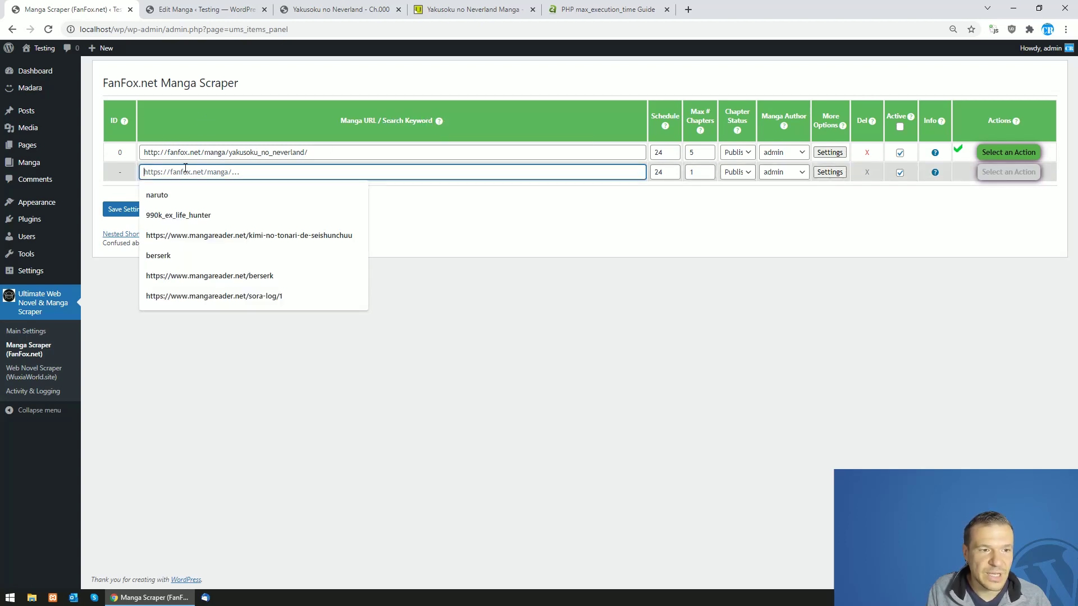
pyautogui.click(162, 195)
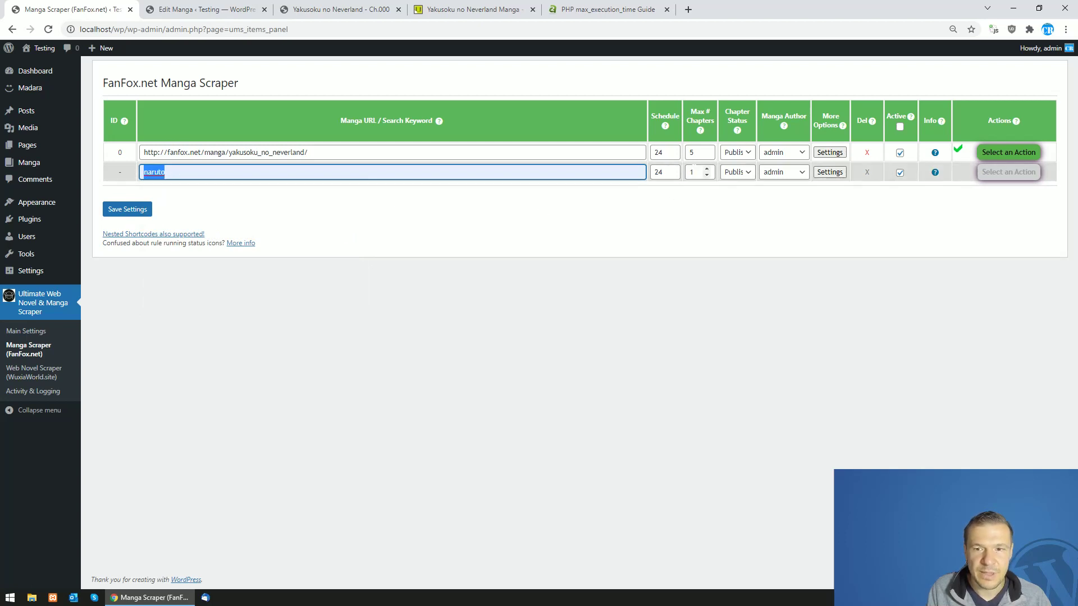
pyautogui.doubleClick(694, 171)
pyautogui.write('5')
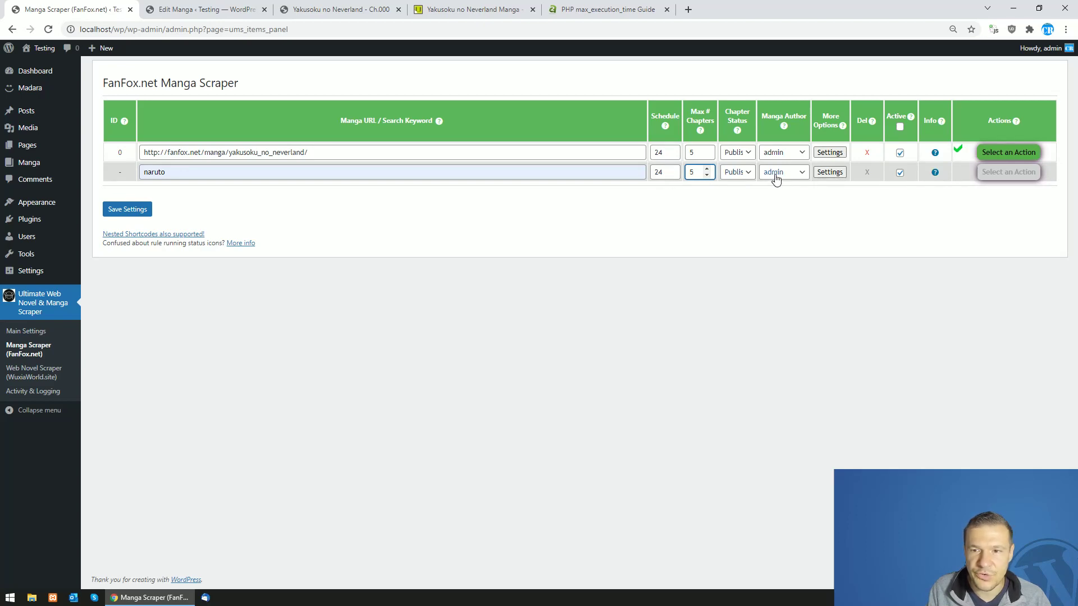
# Open the naruto rule's Advanced Settings, keeping result type at Any and focusing the author filter
pyautogui.click(830, 173)
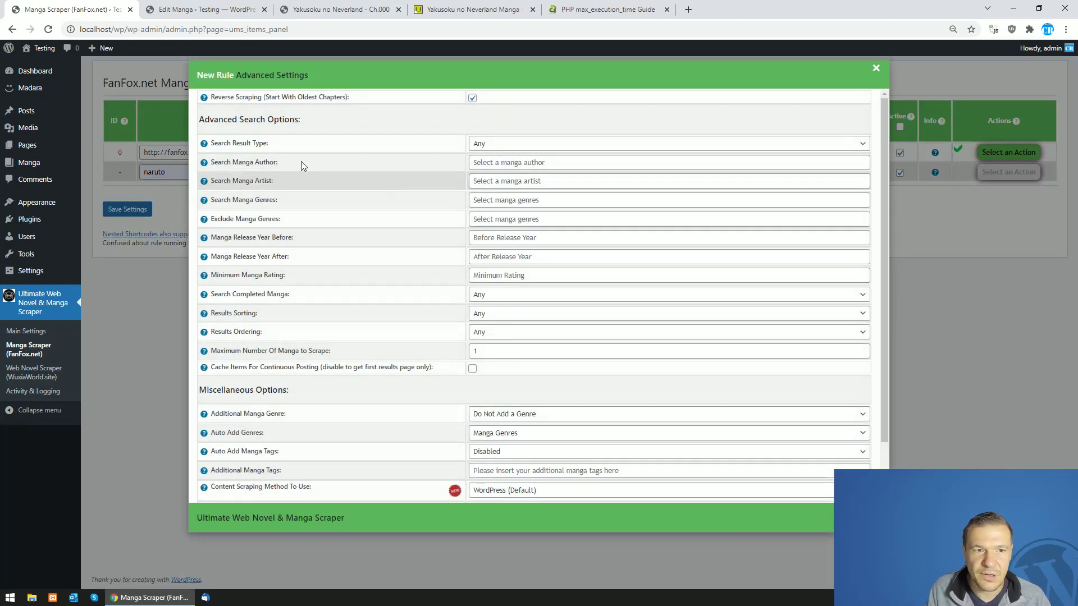
pyautogui.moveTo(212, 141); pyautogui.dragTo(432, 368)
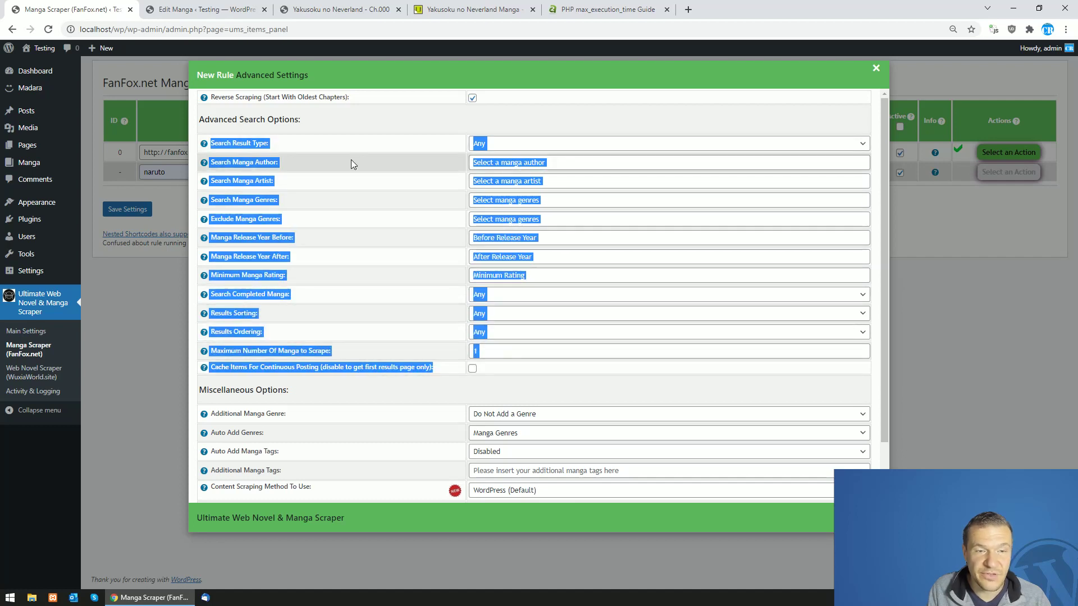
pyautogui.click(337, 117)
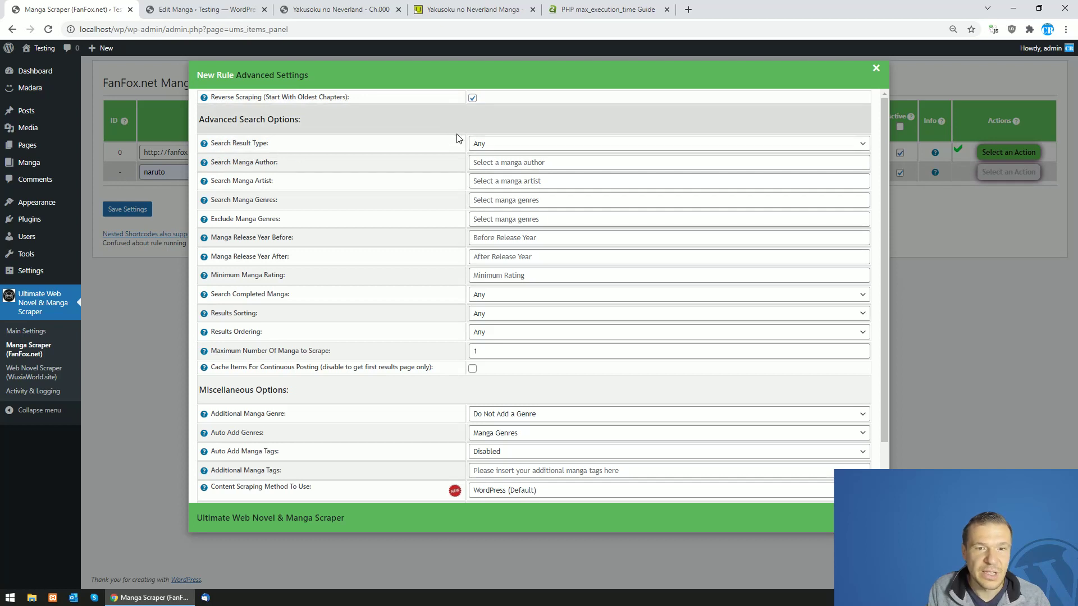
pyautogui.click(489, 146)
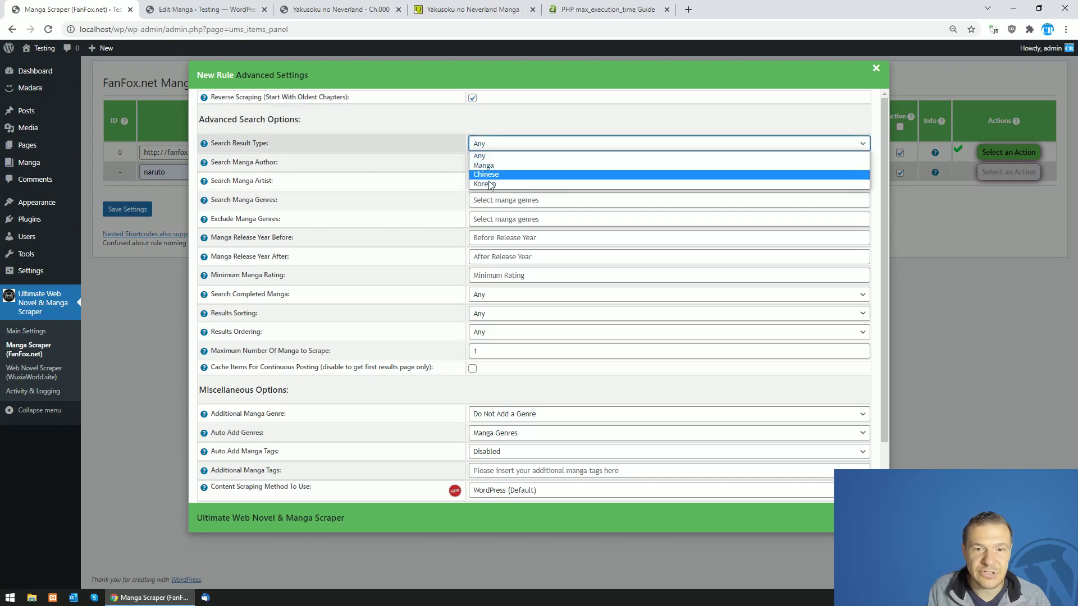
pyautogui.click(329, 148)
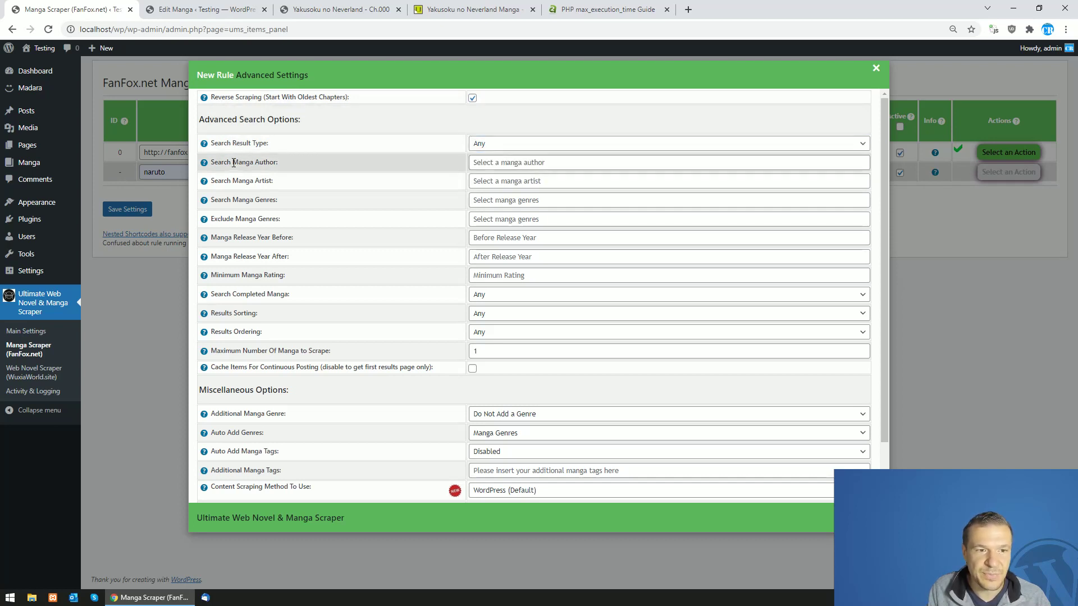
pyautogui.click(479, 163)
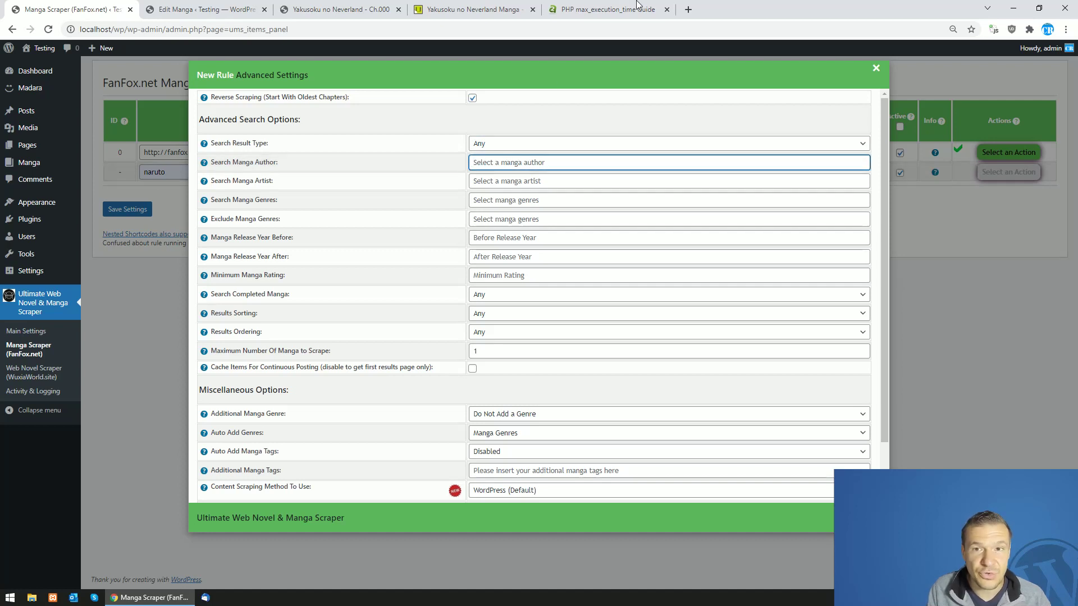
# Load fanfox.net in a new browser tab, then switch back to the Manga Scraper (FanFox.net) tab
pyautogui.click(689, 9)
pyautogui.write('fanfa')
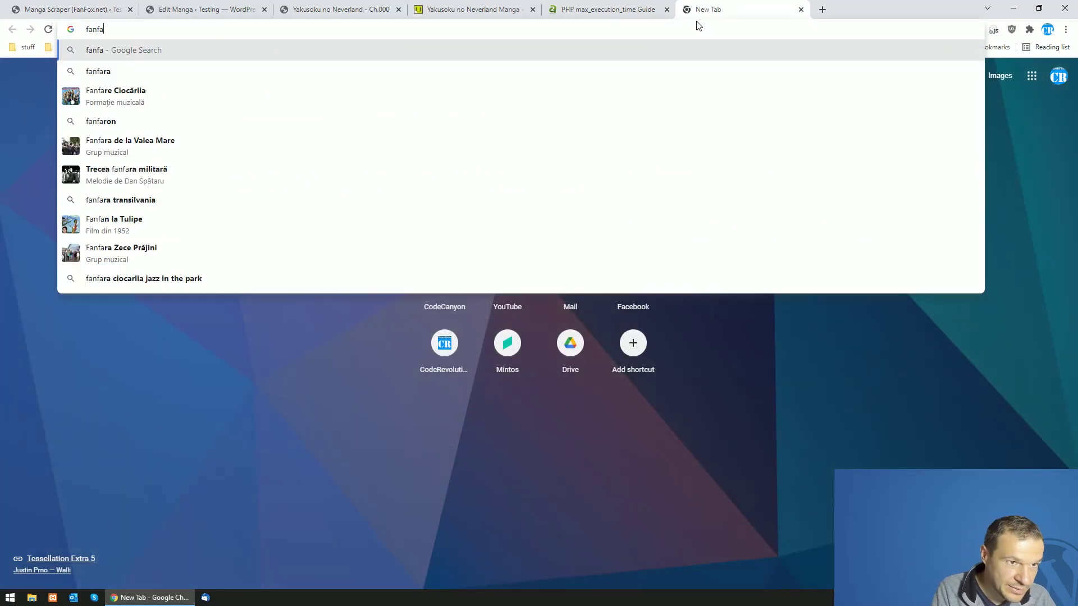
pyautogui.press('BackSpace')
pyautogui.write('o')
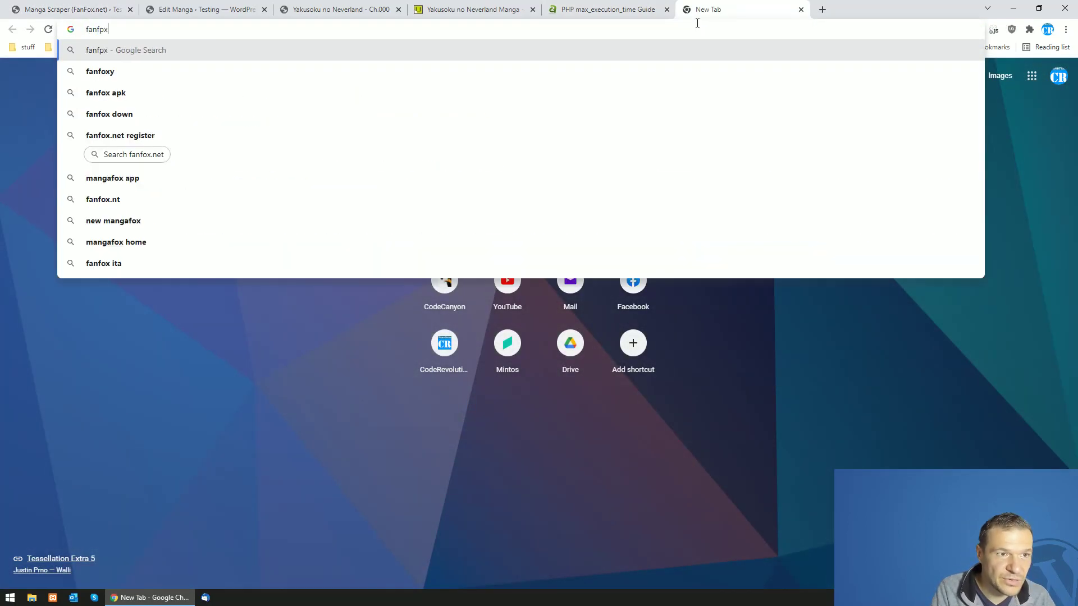
pyautogui.press('Return')
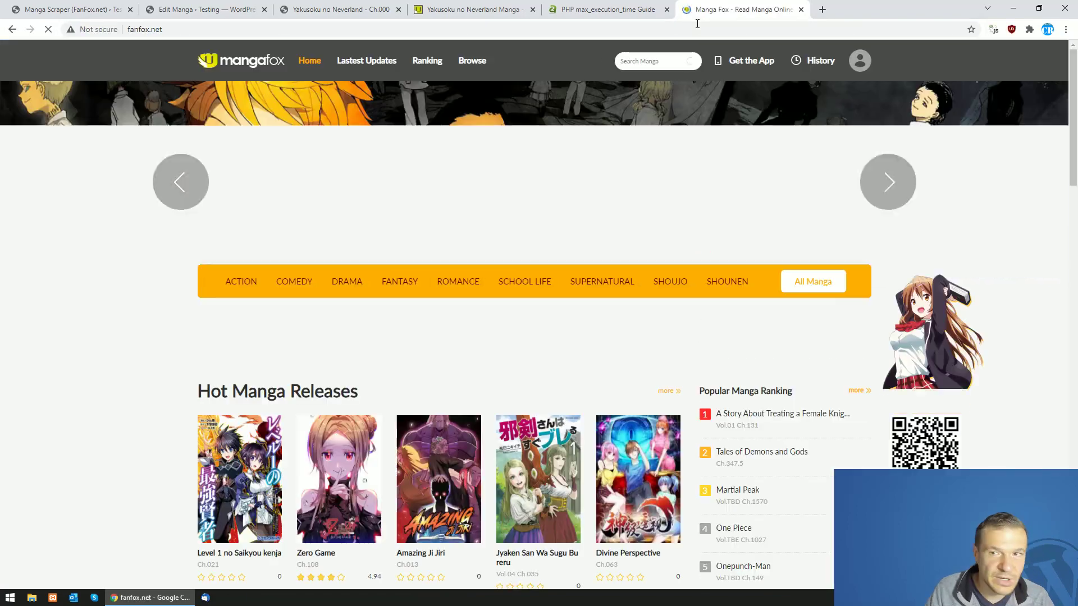
pyautogui.scroll(-4, 194, 416)
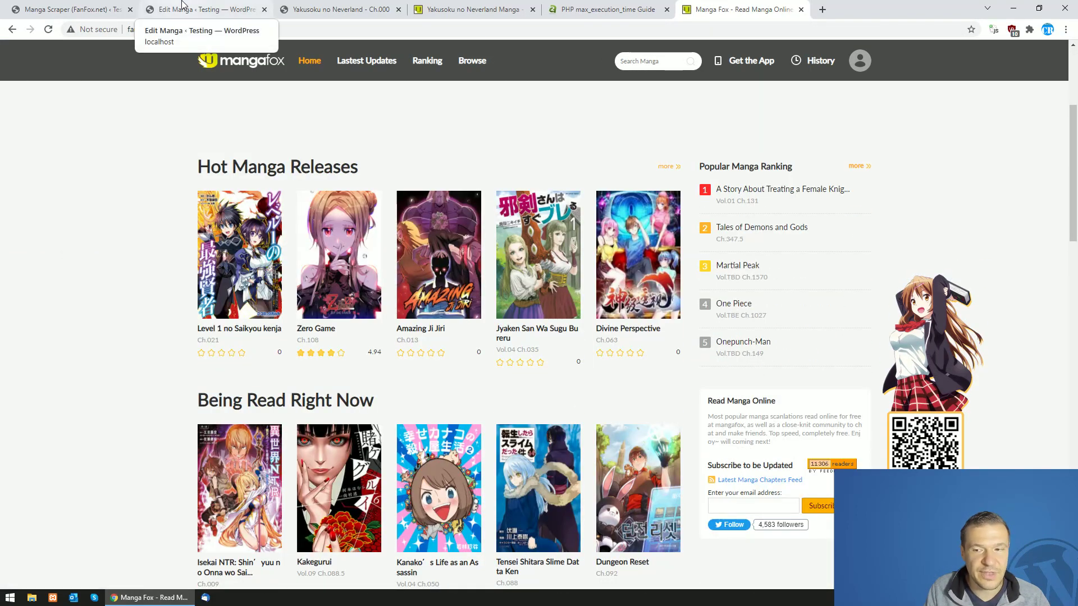
pyautogui.click(79, 9)
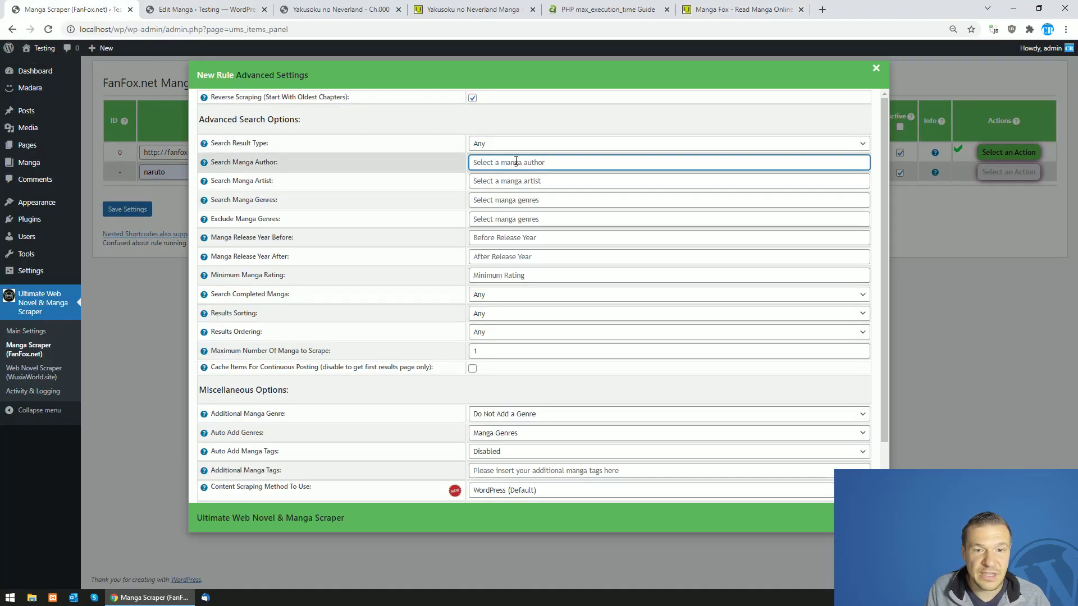
# Review the artist, genre, release-year filters and clear the Minimum Manga Rating value
pyautogui.click(258, 180)
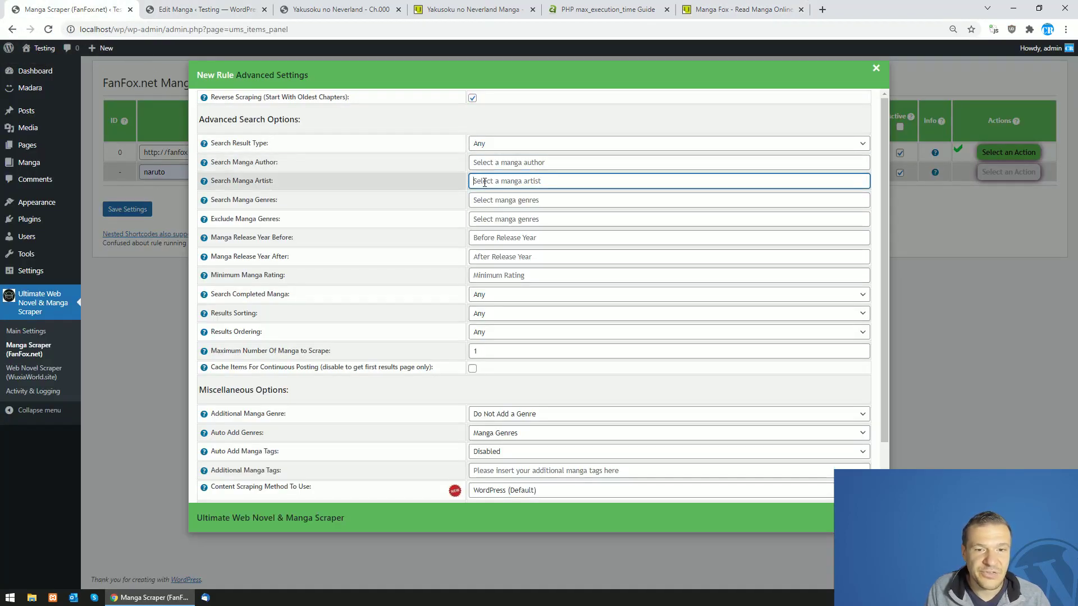
pyautogui.click(257, 201)
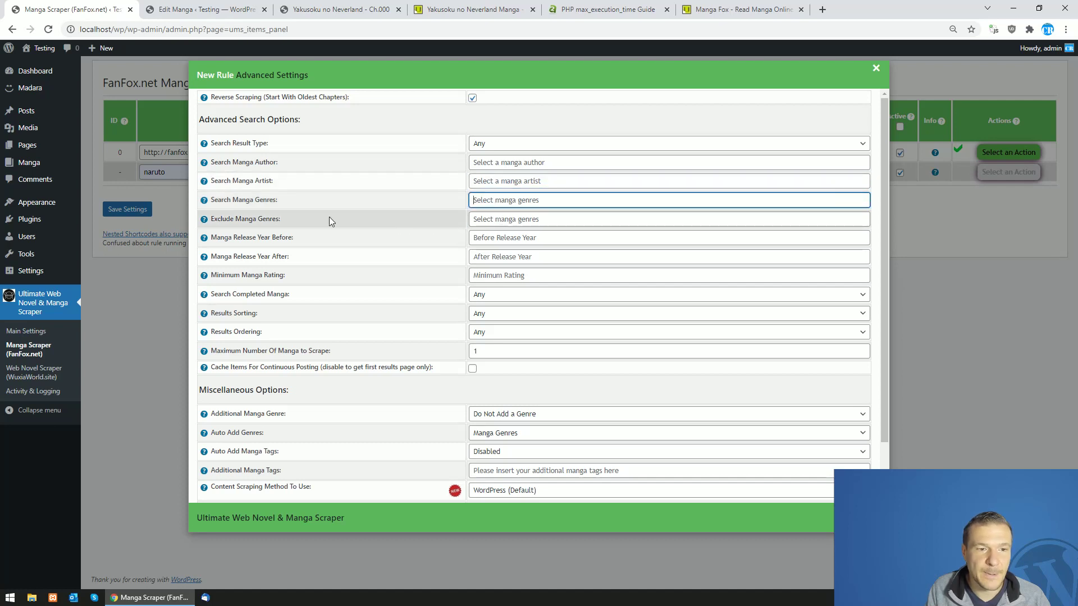
pyautogui.click(496, 219)
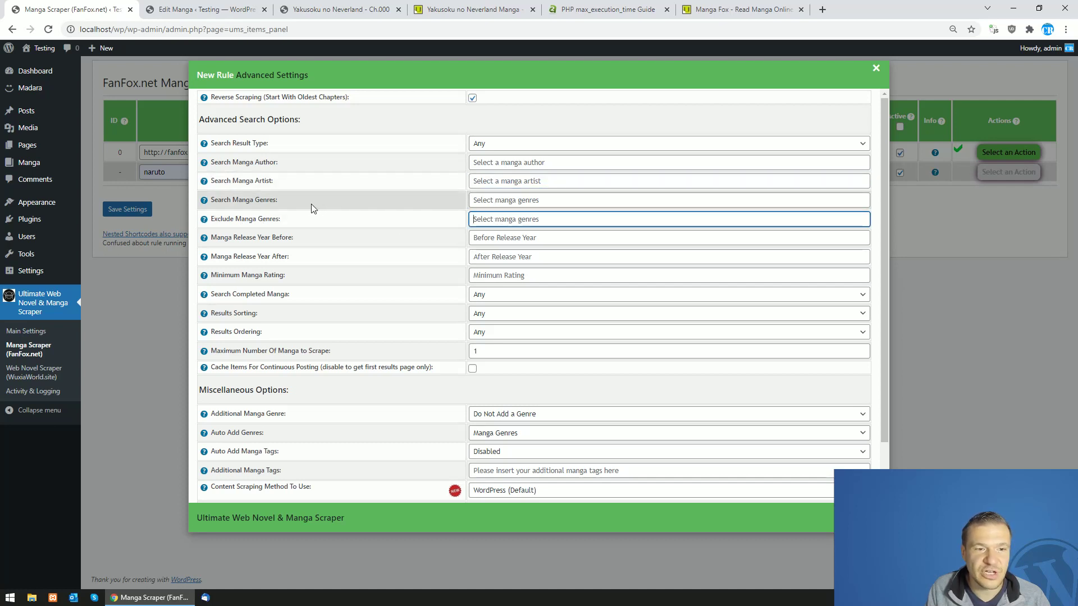
pyautogui.click(396, 200)
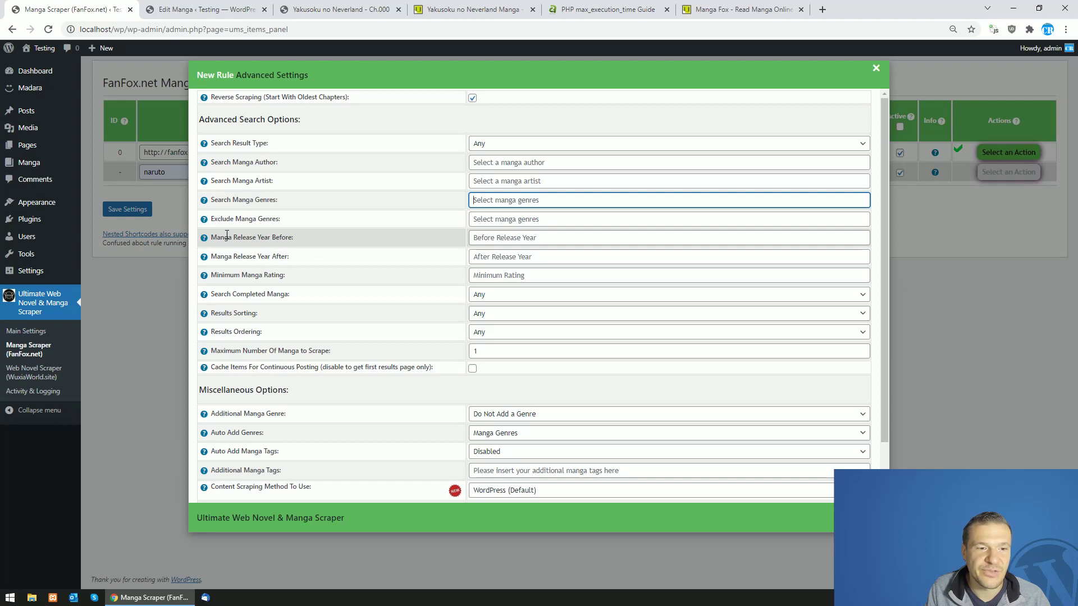
pyautogui.moveTo(231, 237); pyautogui.dragTo(290, 256)
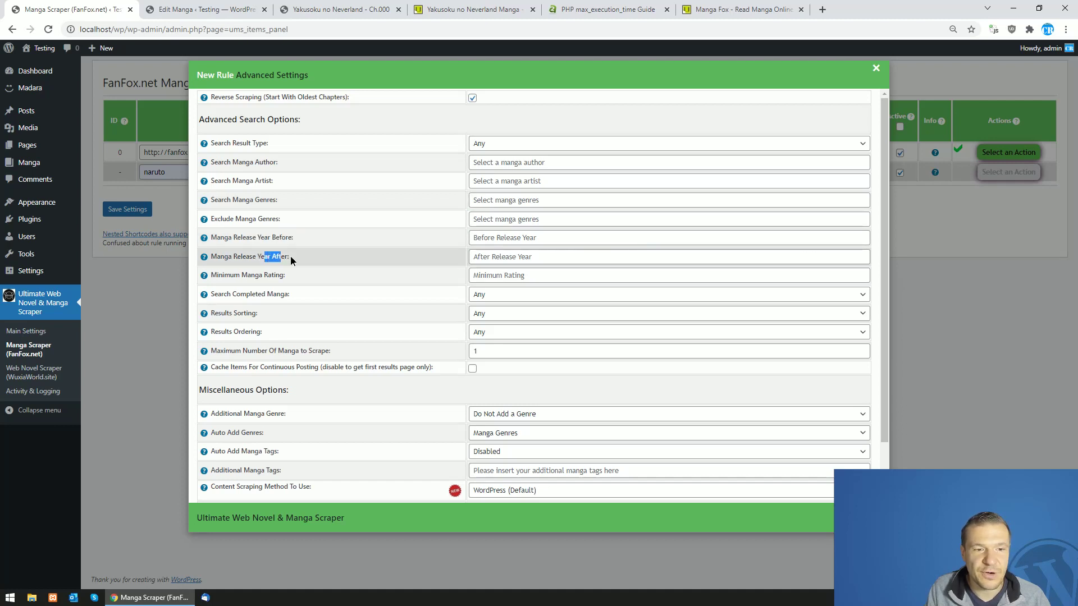
pyautogui.moveTo(233, 275); pyautogui.dragTo(276, 275)
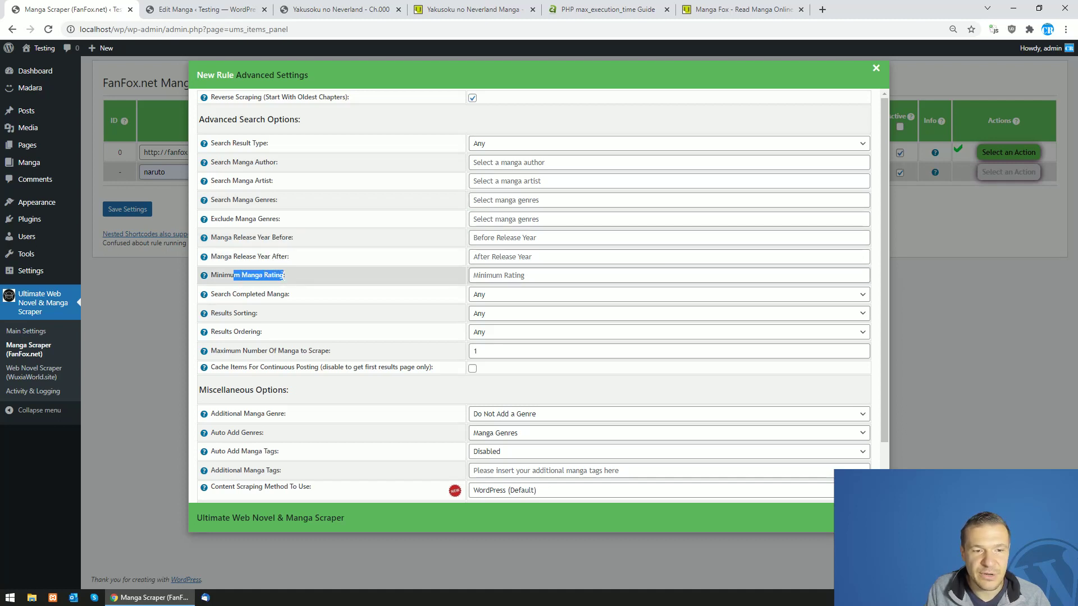
pyautogui.click(493, 281)
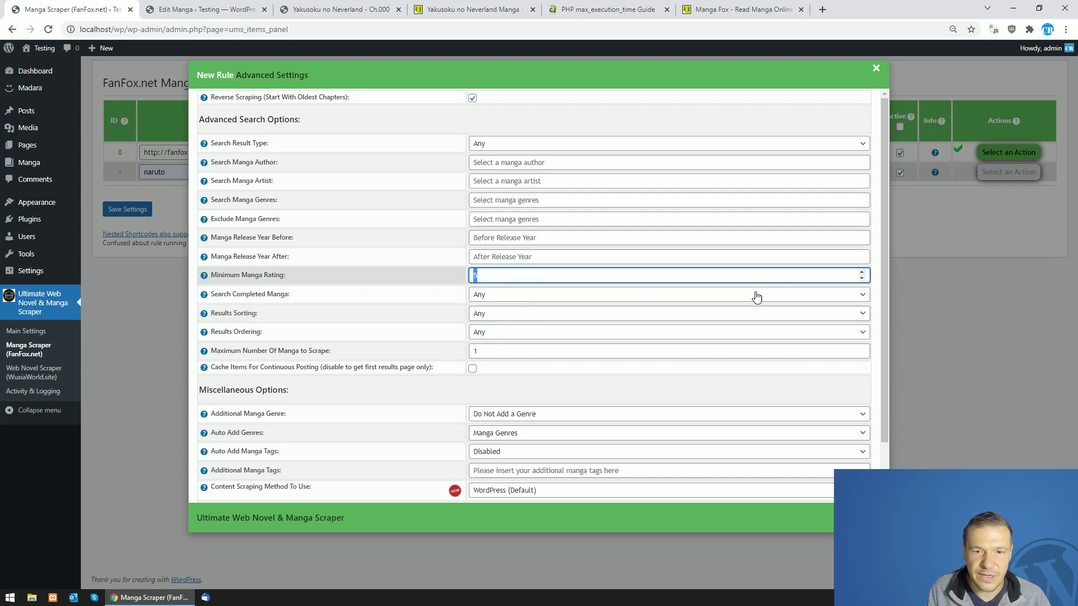
pyautogui.press('BackSpace')
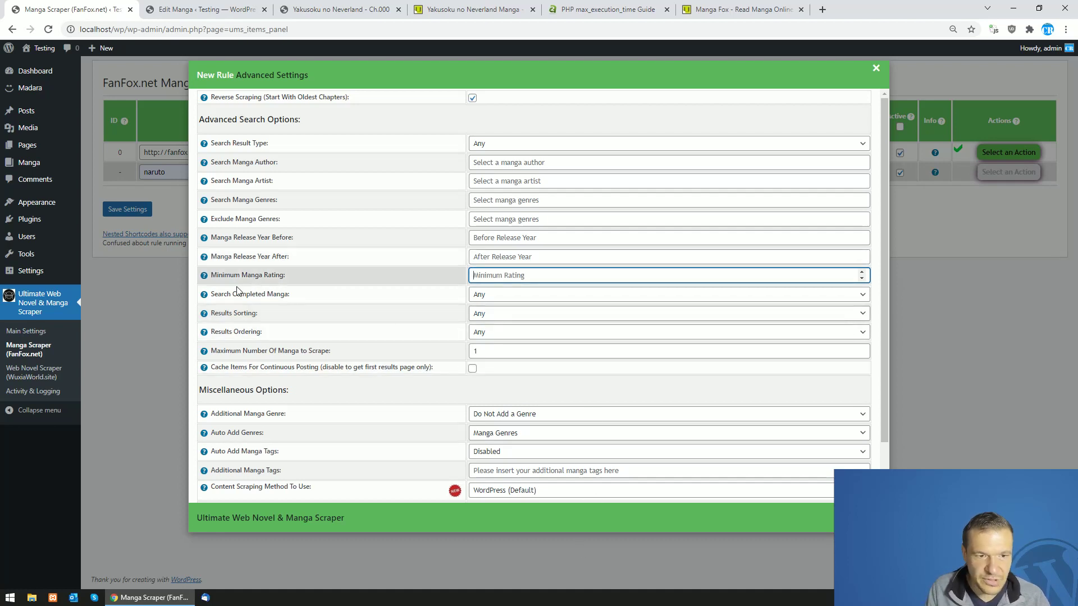
# Leave the completed-manga, result sorting and result ordering filters at Any
pyautogui.click(476, 294)
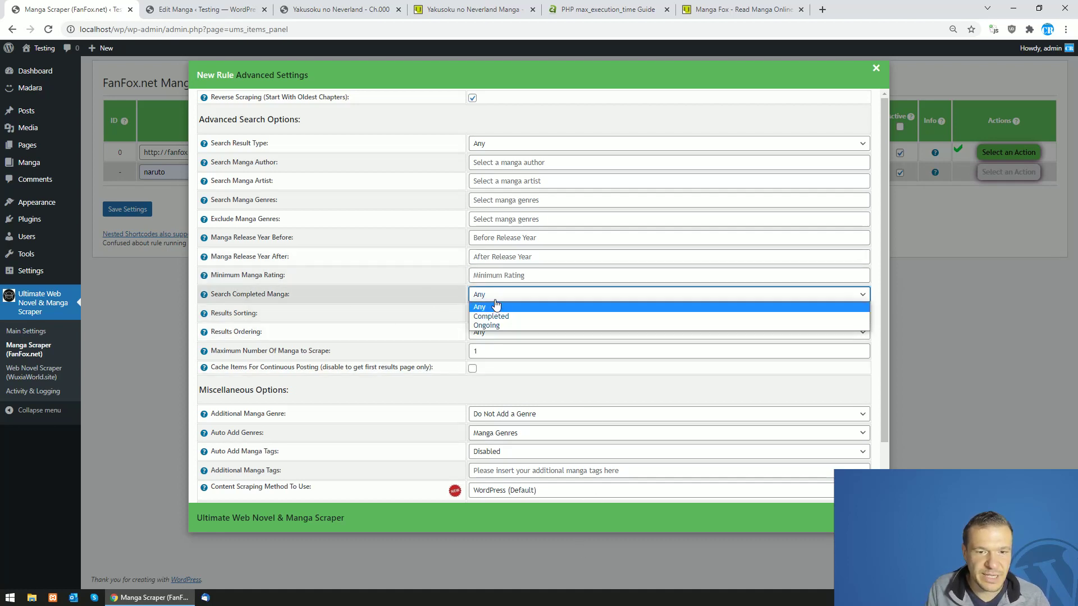
pyautogui.click(468, 323)
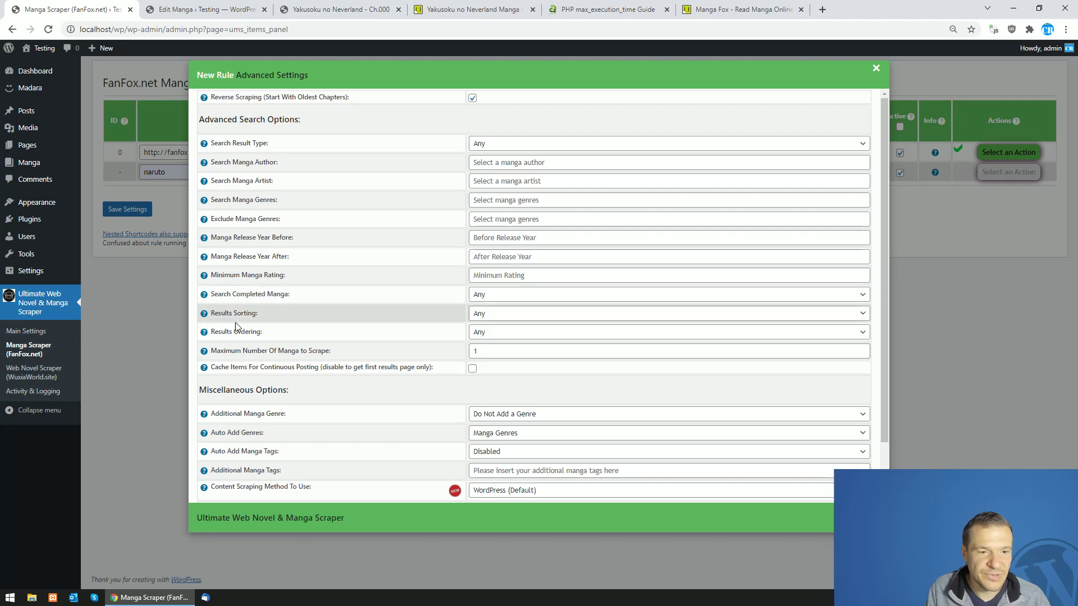
pyautogui.click(503, 319)
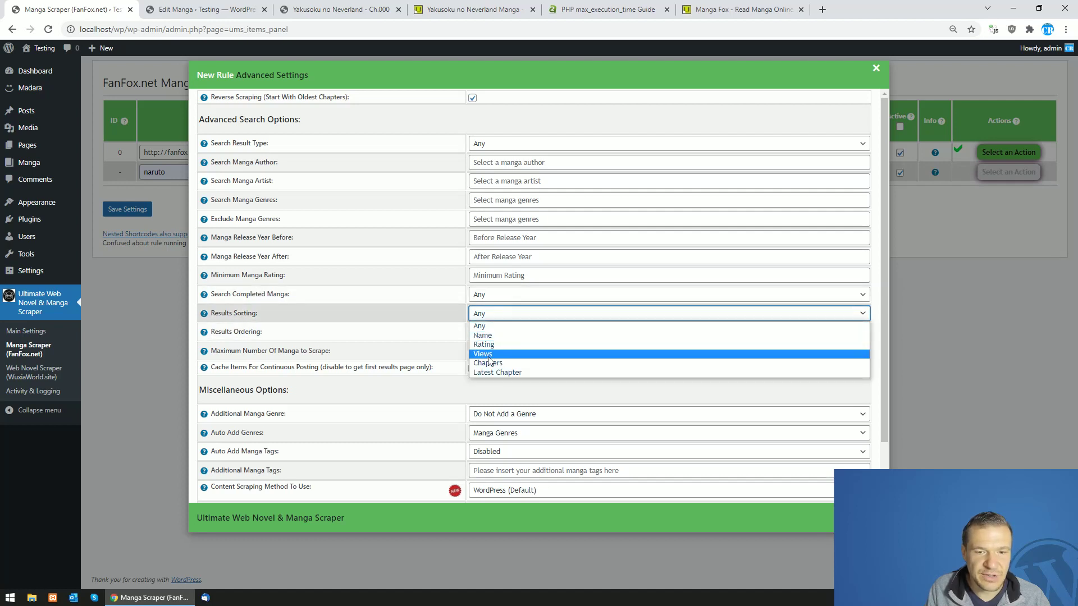
pyautogui.click(353, 312)
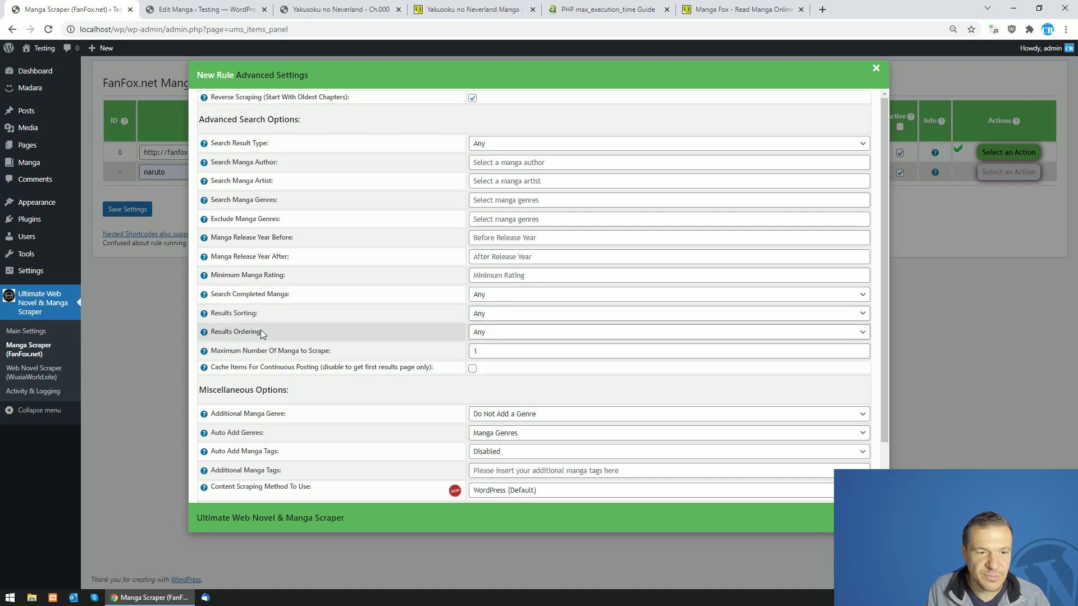
pyautogui.click(486, 339)
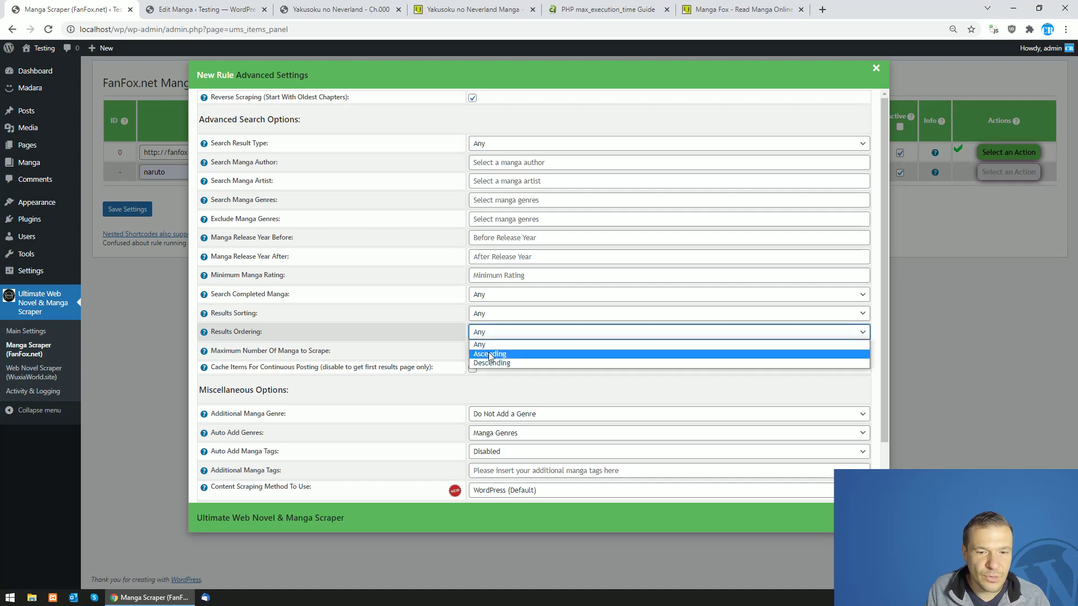
pyautogui.click(389, 322)
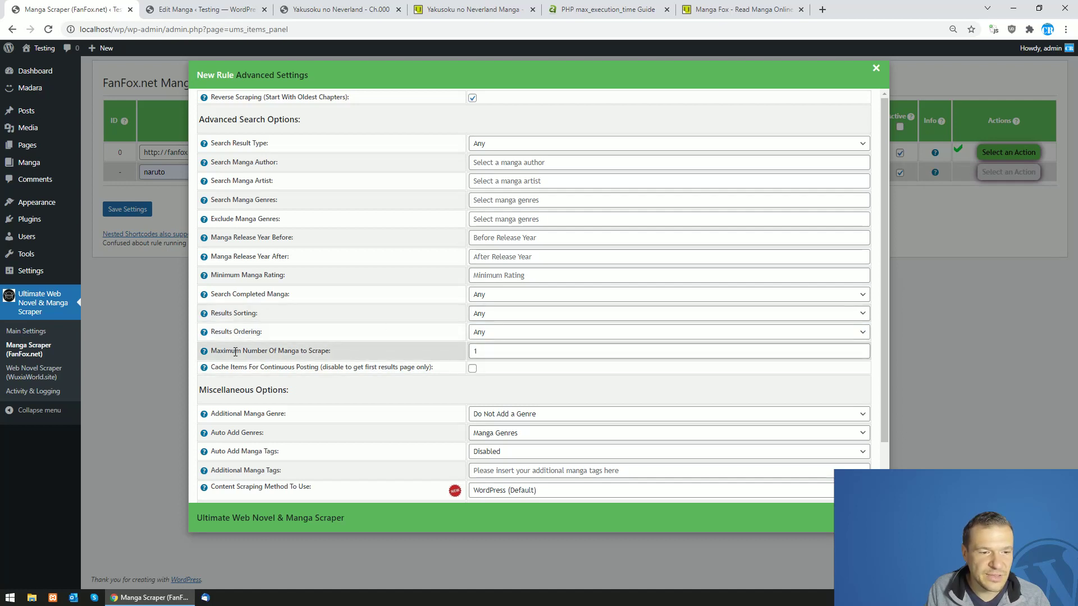
# Set Maximum Number Of Manga to Scrape to 2 and enable Cache Items For Continuous Posting
pyautogui.moveTo(236, 351); pyautogui.dragTo(292, 351)
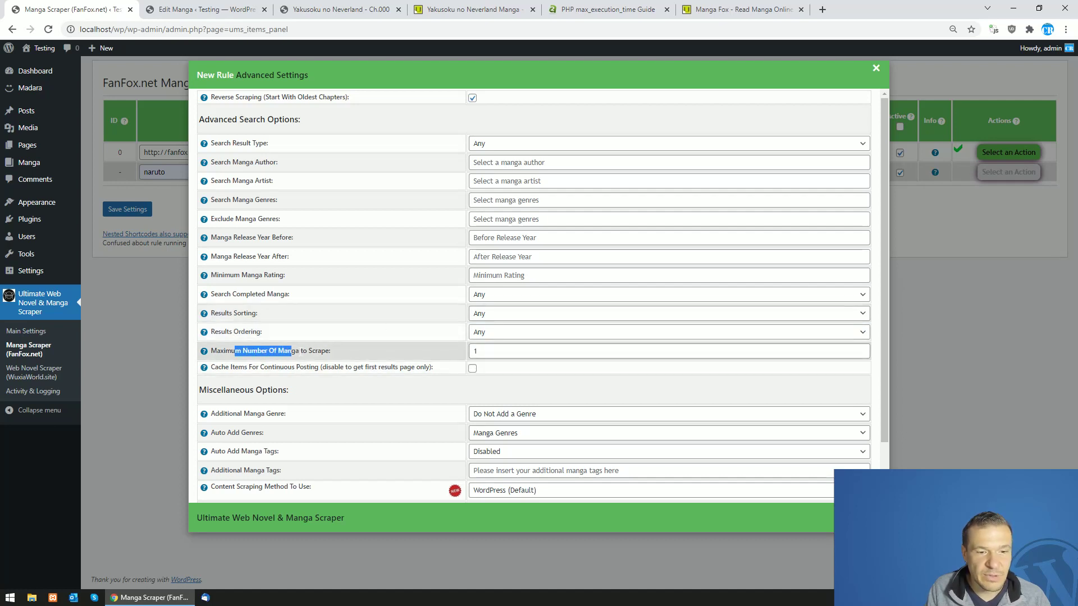
pyautogui.click(330, 350)
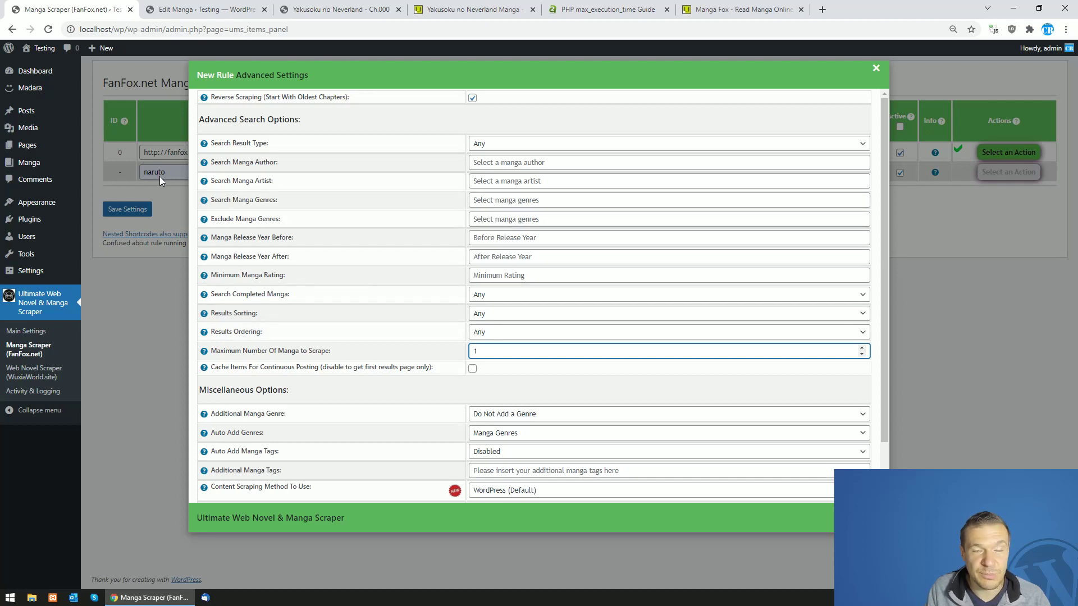
pyautogui.doubleClick(493, 350)
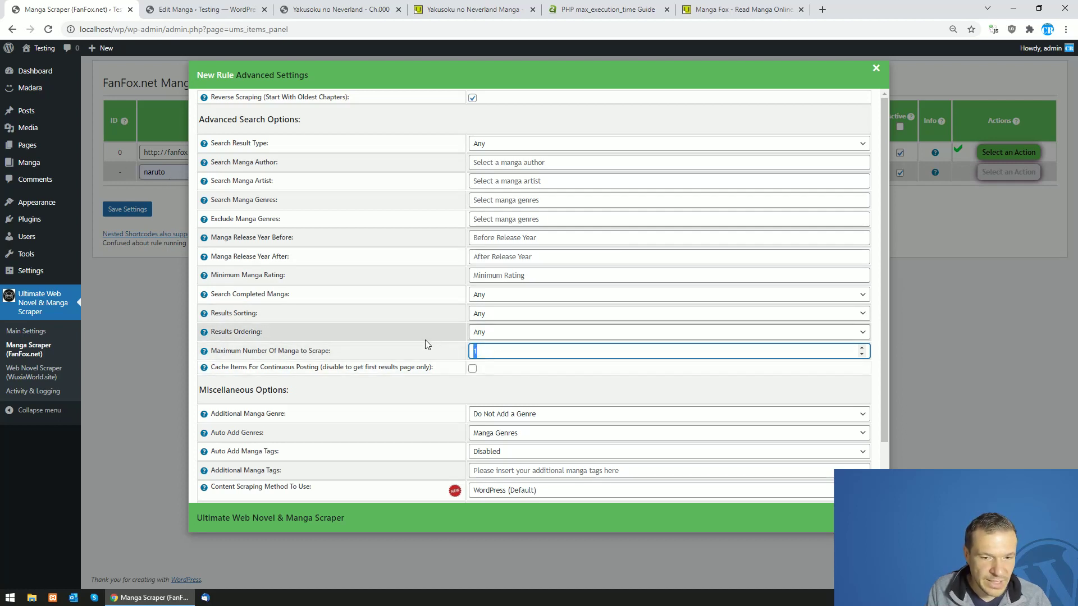
pyautogui.write('2')
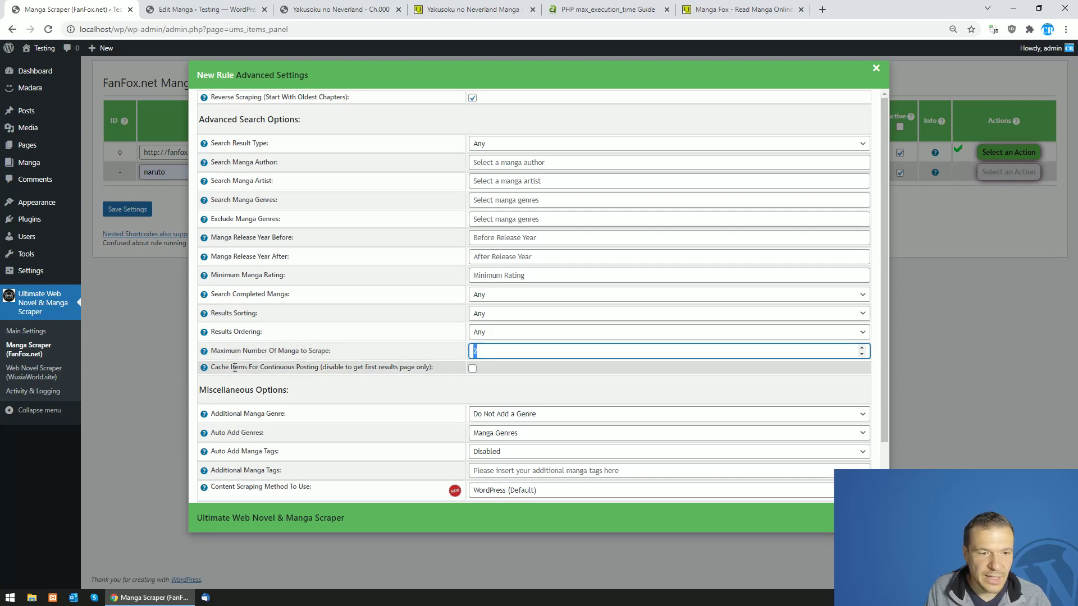
pyautogui.moveTo(218, 368); pyautogui.dragTo(311, 368)
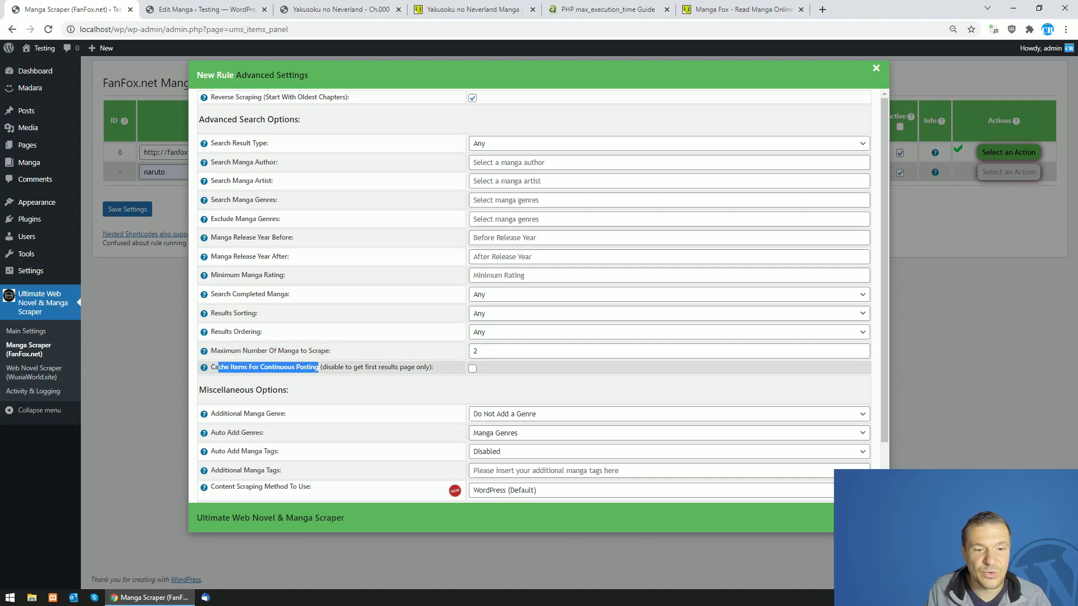
pyautogui.click(480, 372)
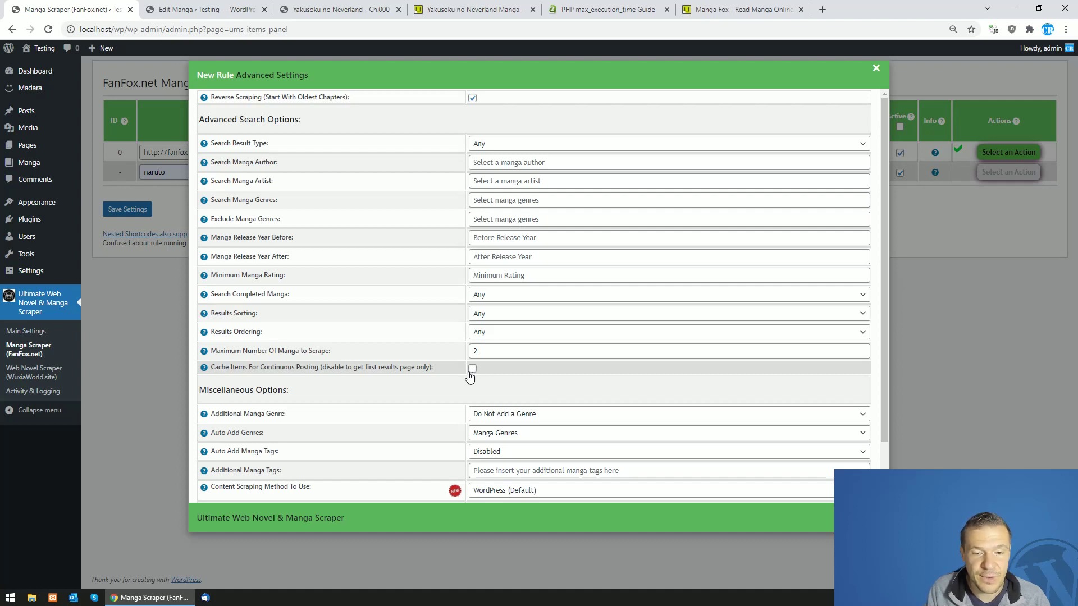
pyautogui.click(472, 371)
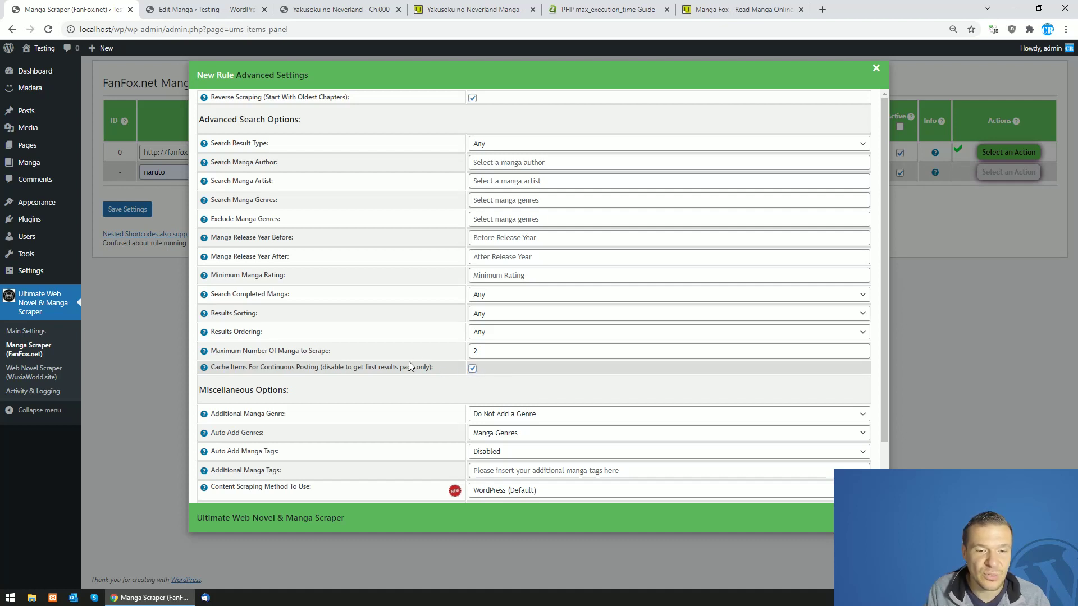
pyautogui.scroll(-1, 408, 362)
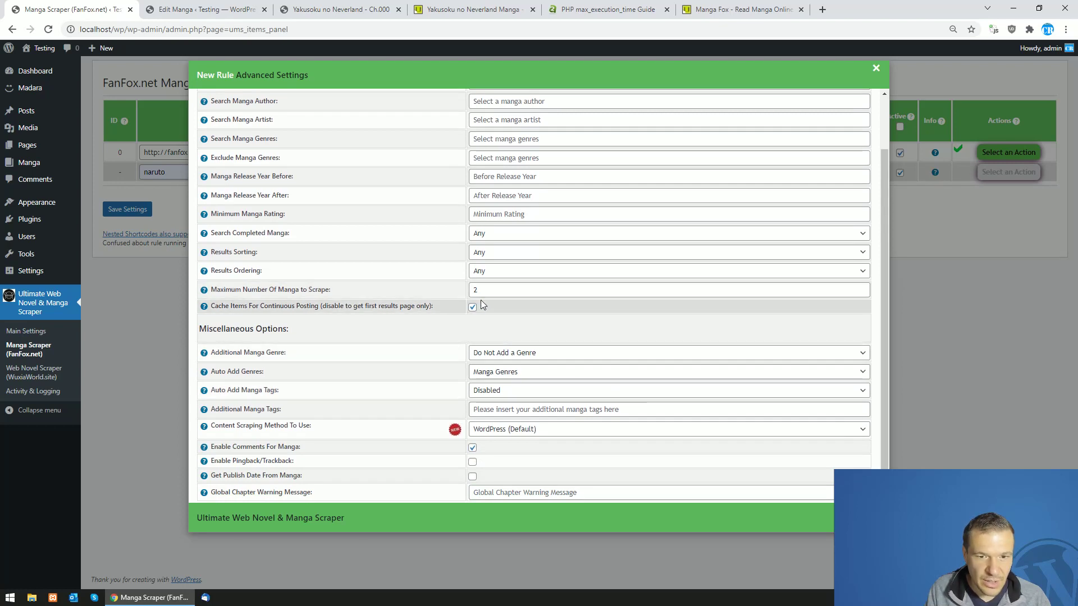
# Close Advanced Settings, save the rules so naruto becomes rule 1, and choose Run This Rule Now
pyautogui.click(129, 216)
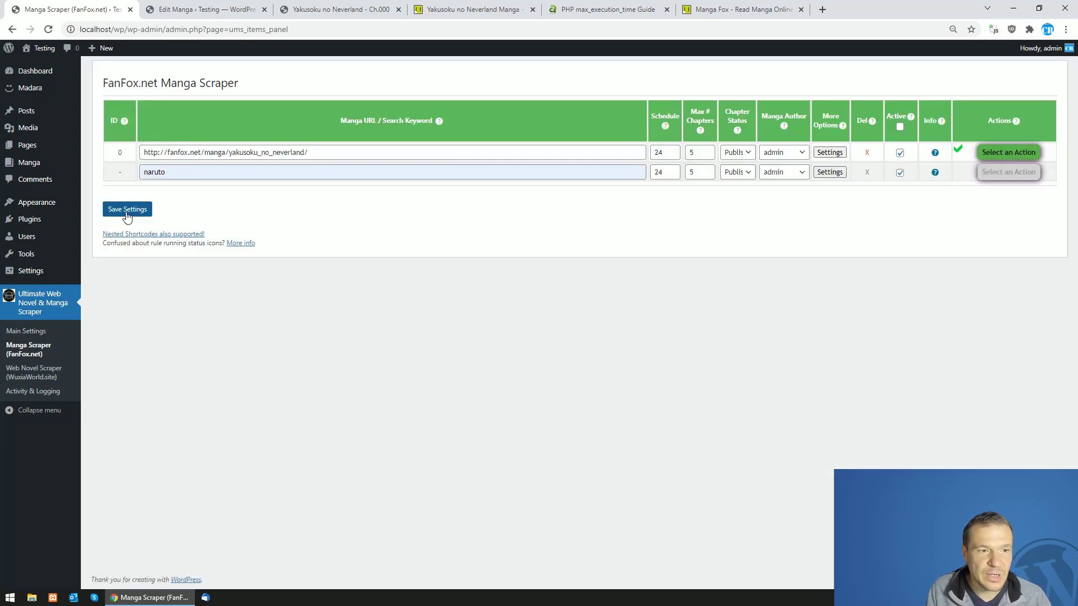
pyautogui.click(127, 213)
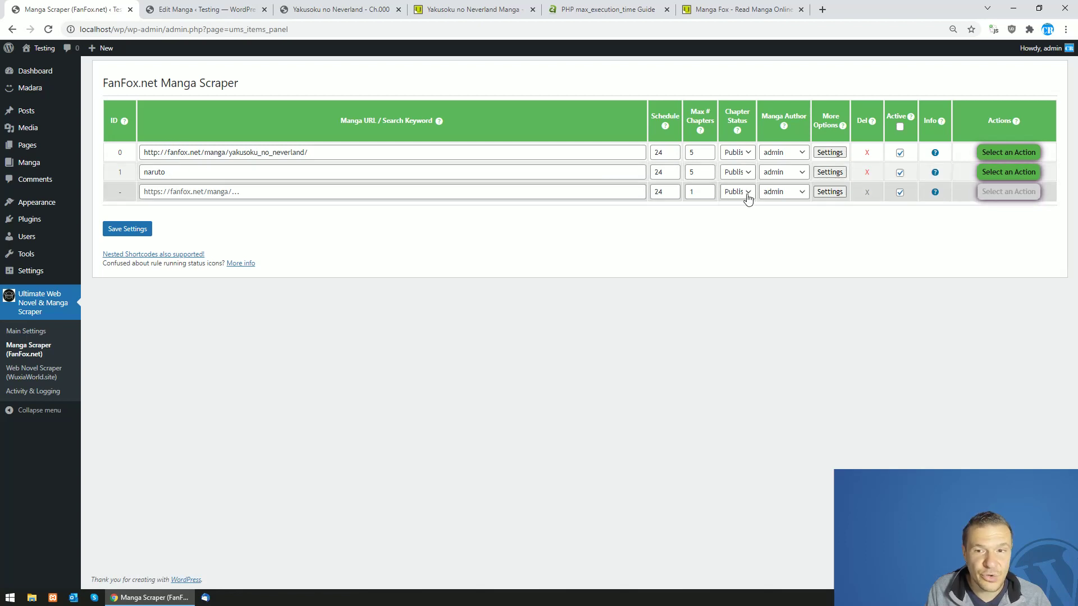
pyautogui.click(1009, 172)
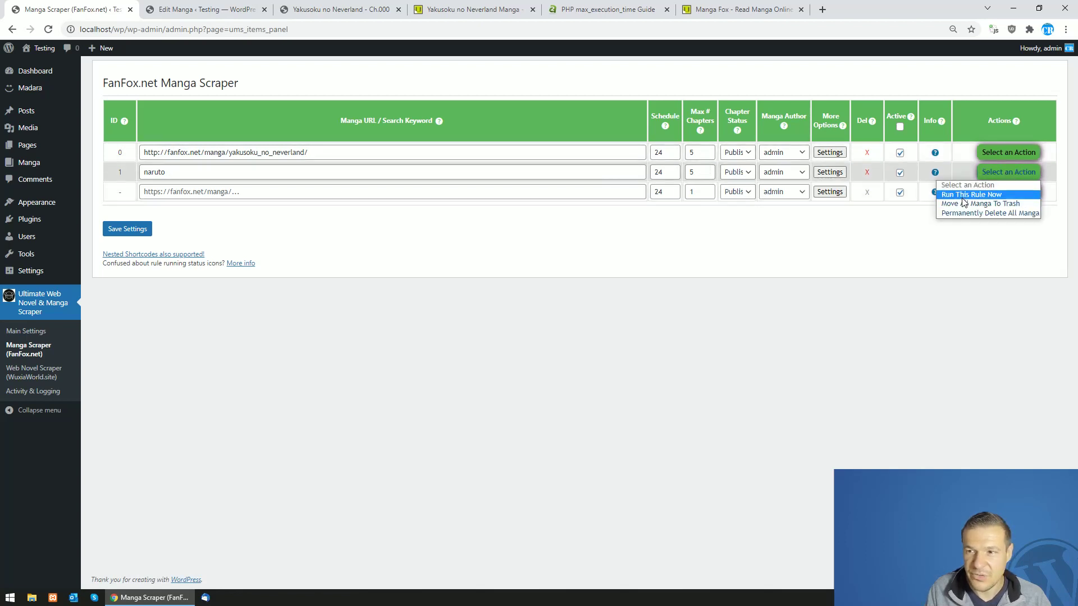
pyautogui.click(960, 198)
pyautogui.press('Return')
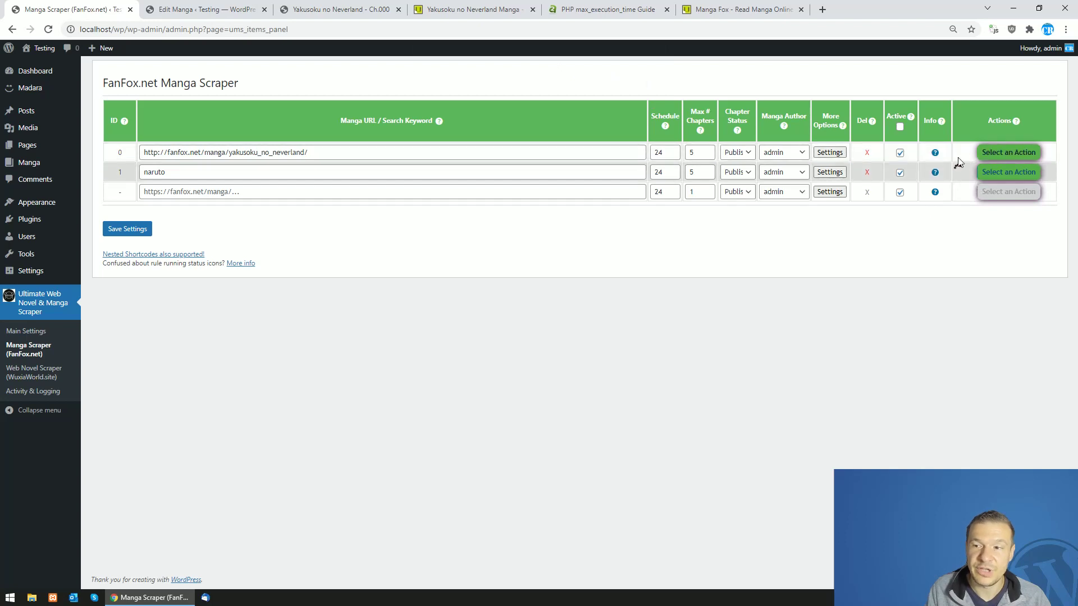
# Check the naruto rule's action menu and 24-hour schedule, leaving both unchanged, while the run completes
pyautogui.click(994, 175)
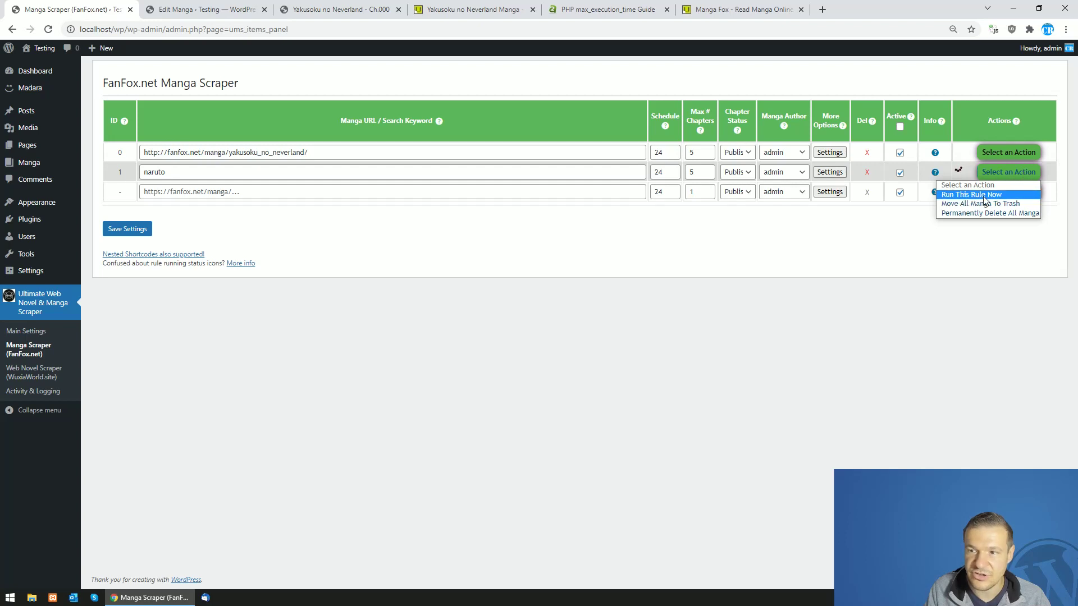
pyautogui.click(856, 246)
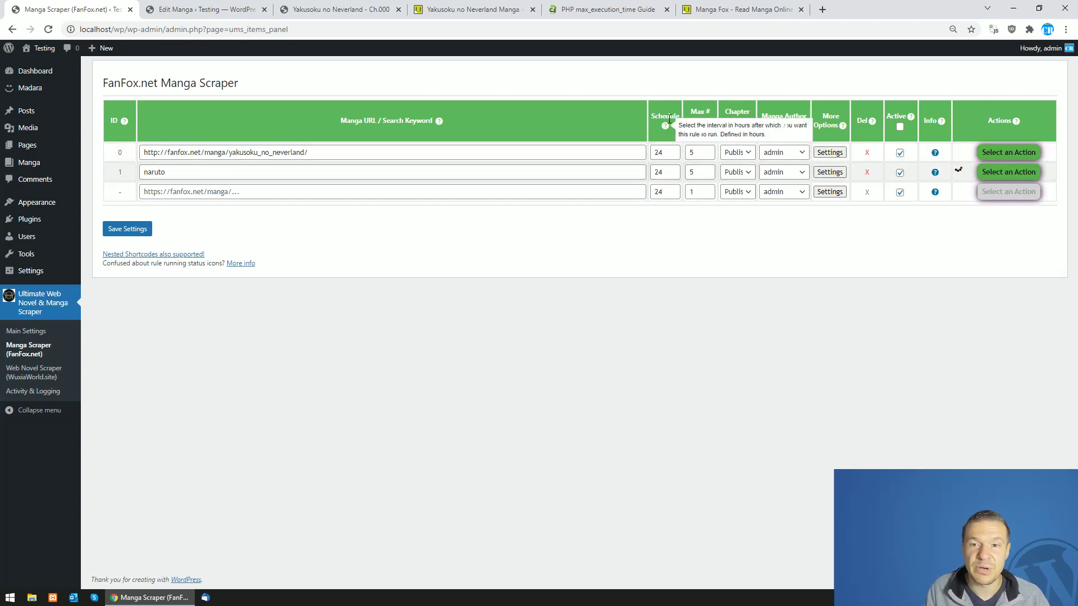
pyautogui.click(657, 153)
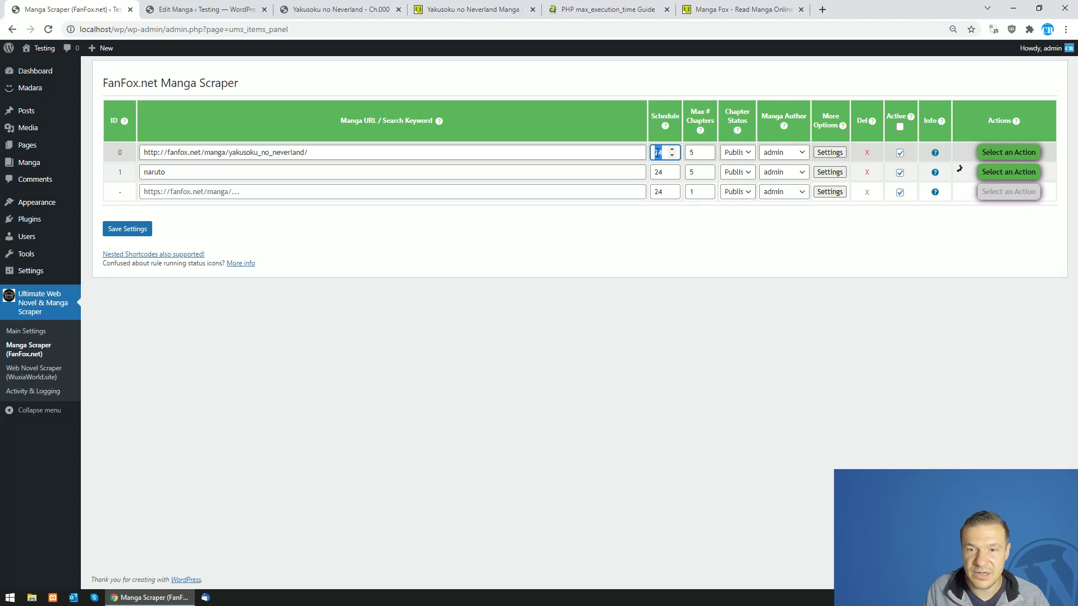
pyautogui.click(658, 172)
pyautogui.doubleClick(659, 172)
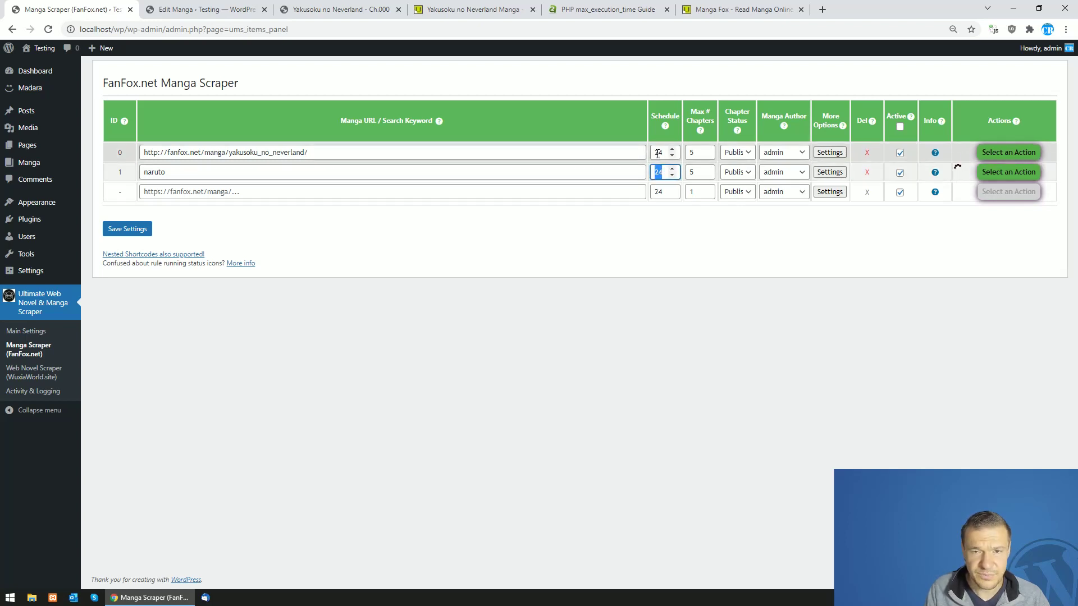
pyautogui.click(550, 237)
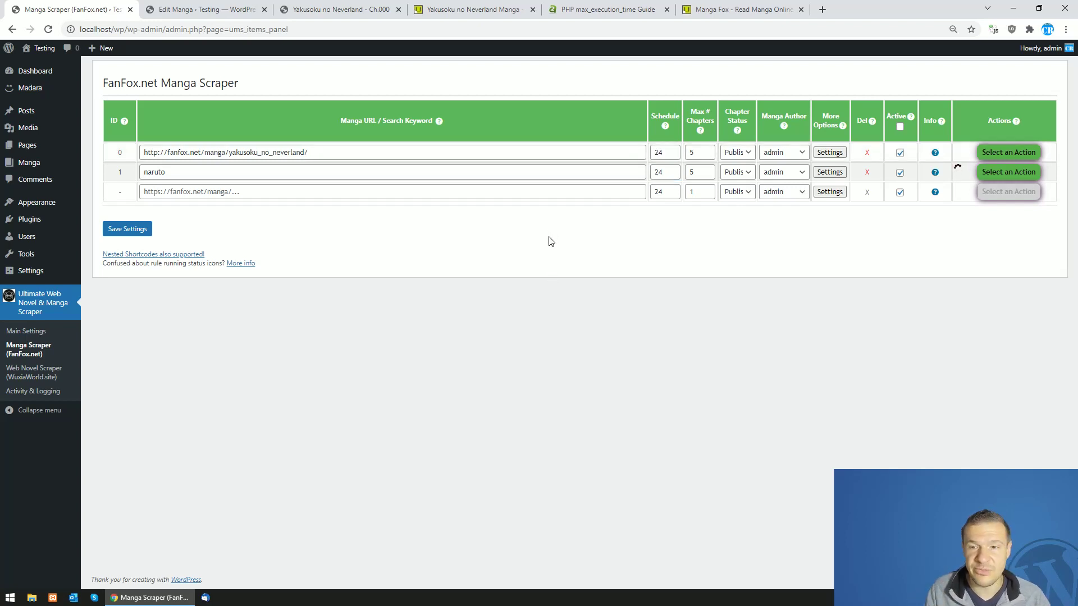
pyautogui.click(1005, 172)
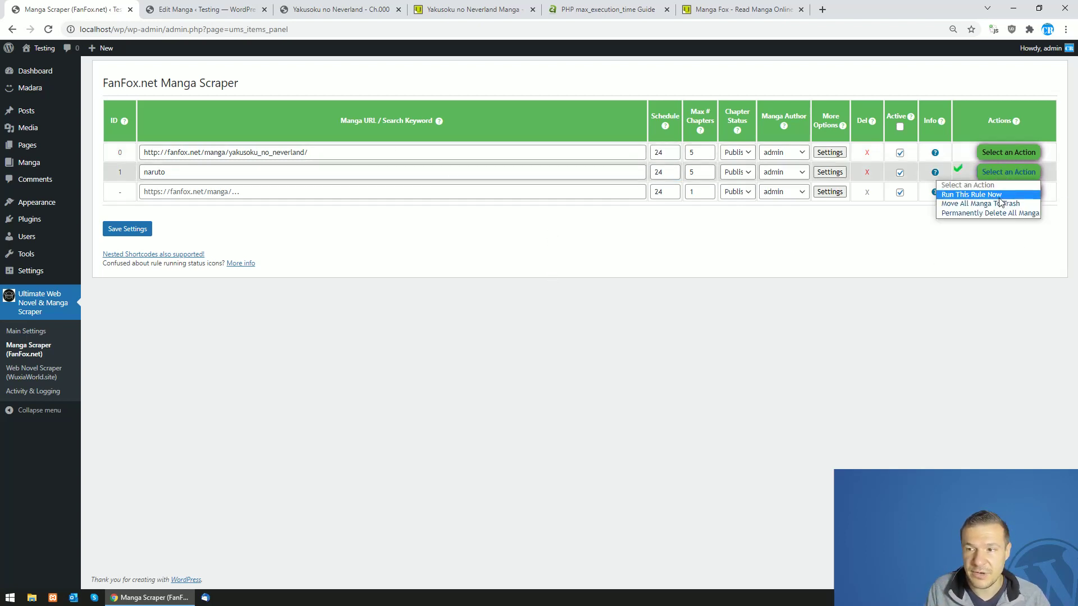
pyautogui.click(690, 276)
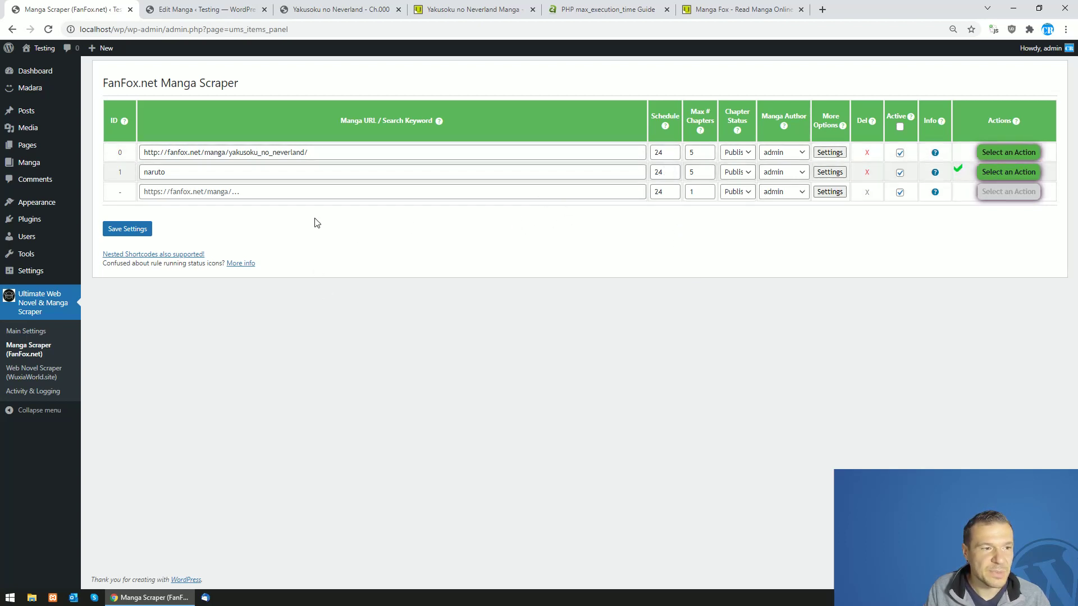
# Trim the chapter path from the reader's address to load the All Mangas listing
pyautogui.click(331, 7)
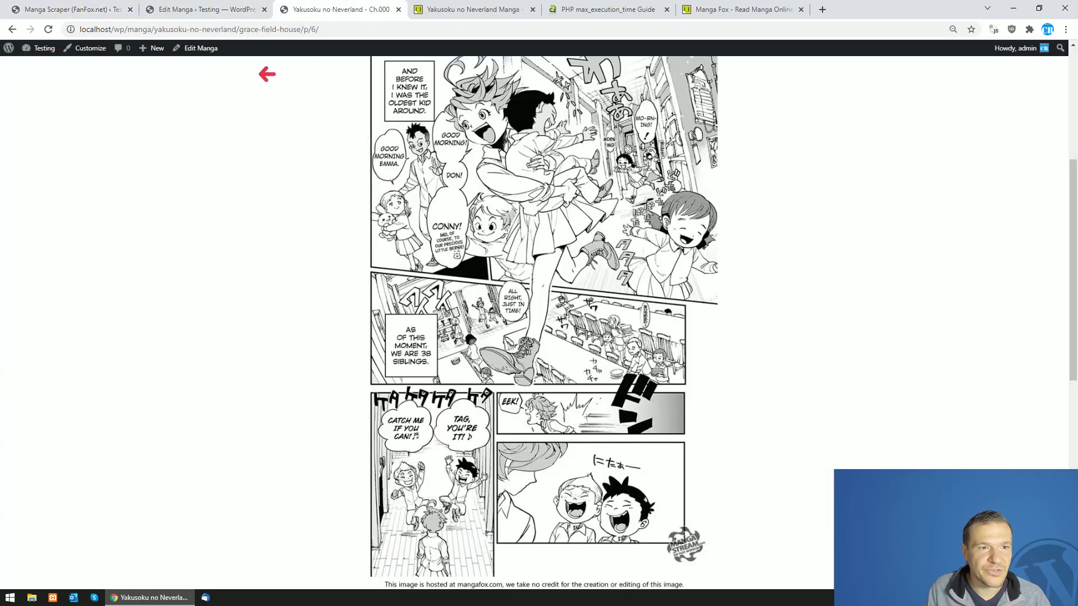
pyautogui.scroll(5, 255, 91)
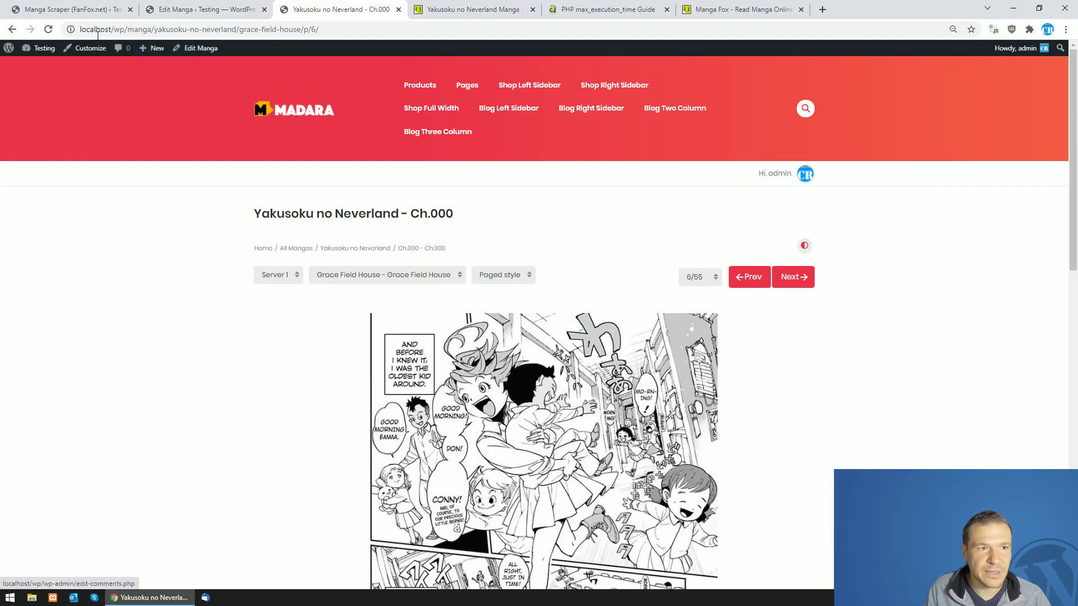
pyautogui.moveTo(153, 30); pyautogui.dragTo(347, 29)
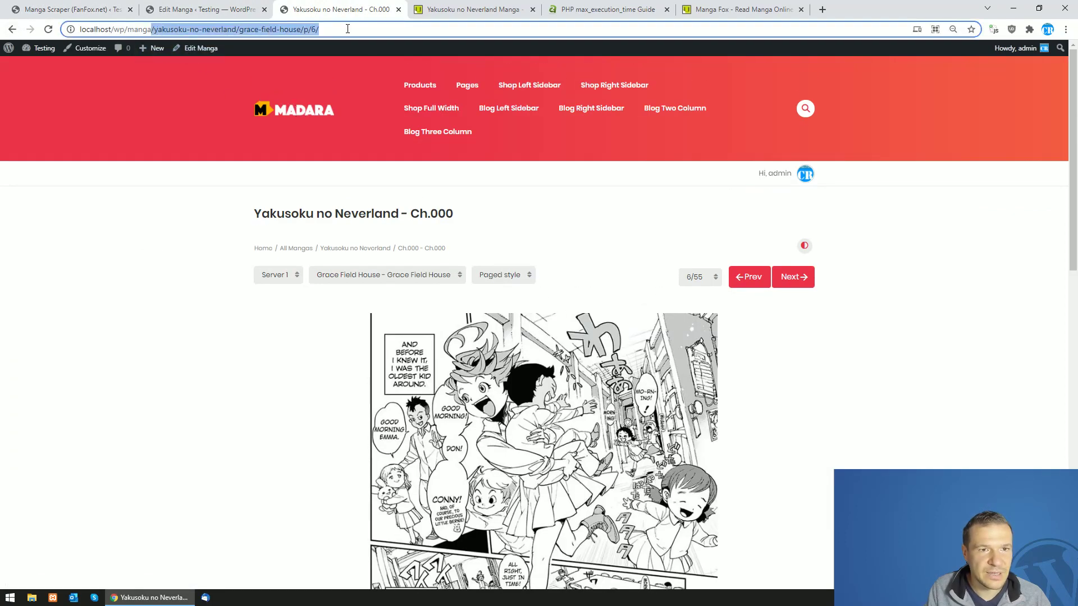
pyautogui.press('BackSpace')
pyautogui.press('Return')
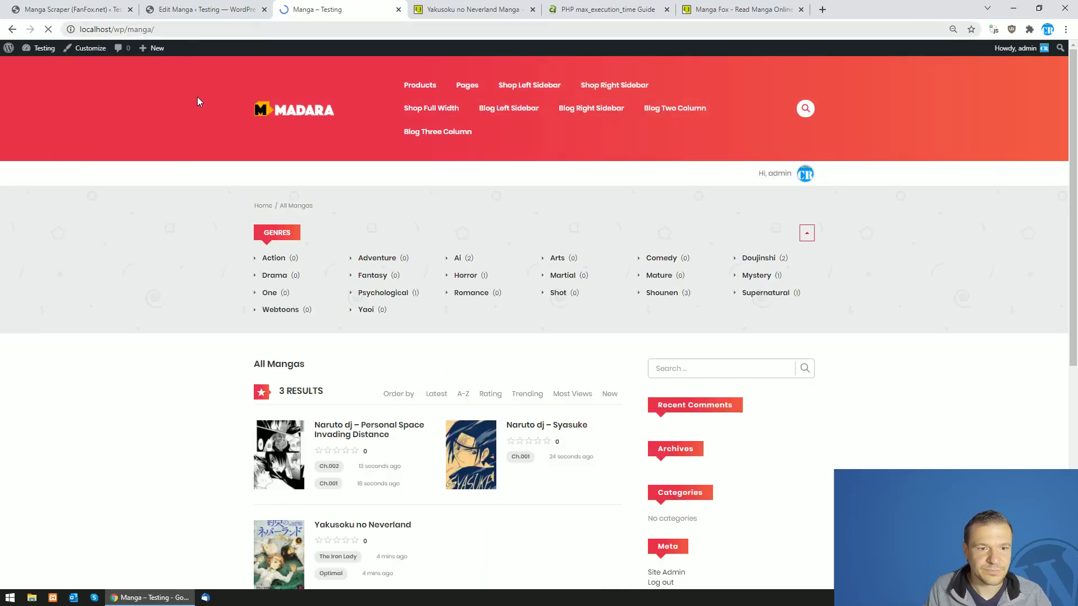
pyautogui.scroll(-3, 146, 183)
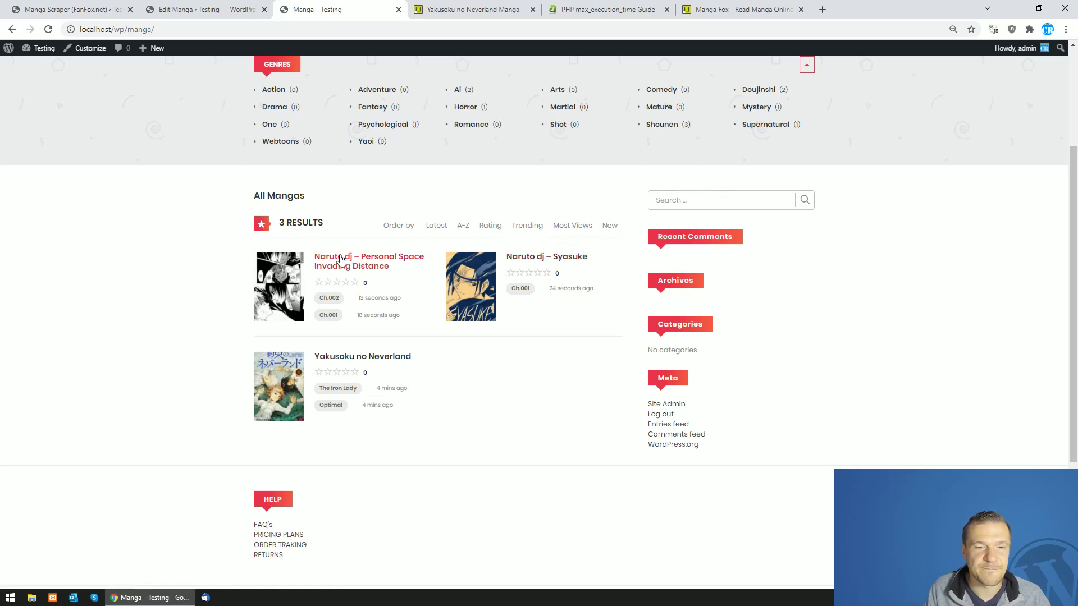
# Open Naruto dj – Syasuke, Read First, and page through eight pages of Ch.001
pyautogui.click(528, 258)
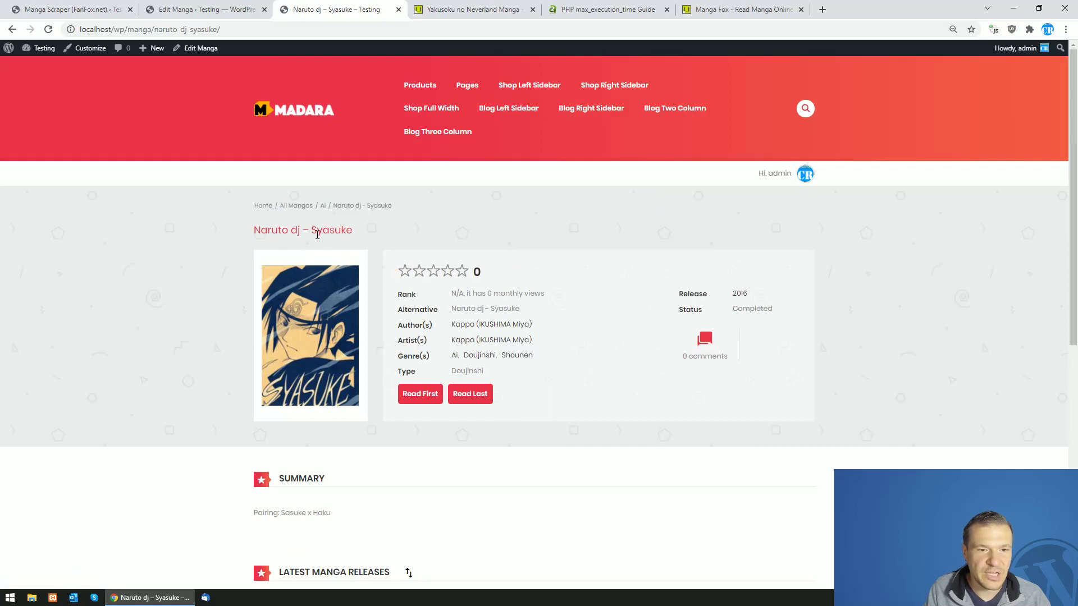
pyautogui.scroll(-2, 325, 237)
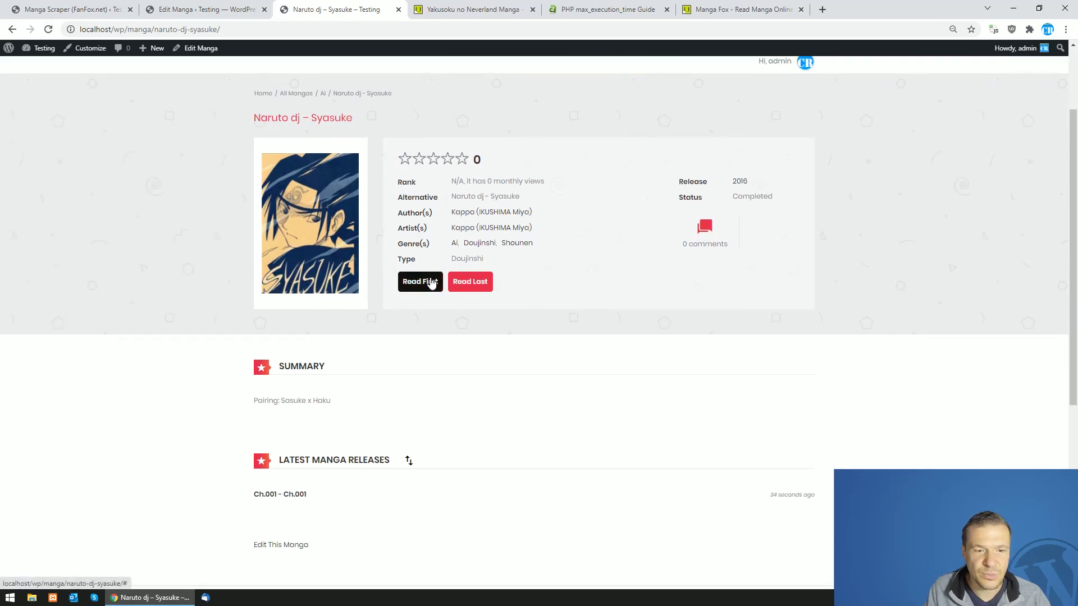
pyautogui.click(431, 284)
pyautogui.scroll(-4, 429, 301)
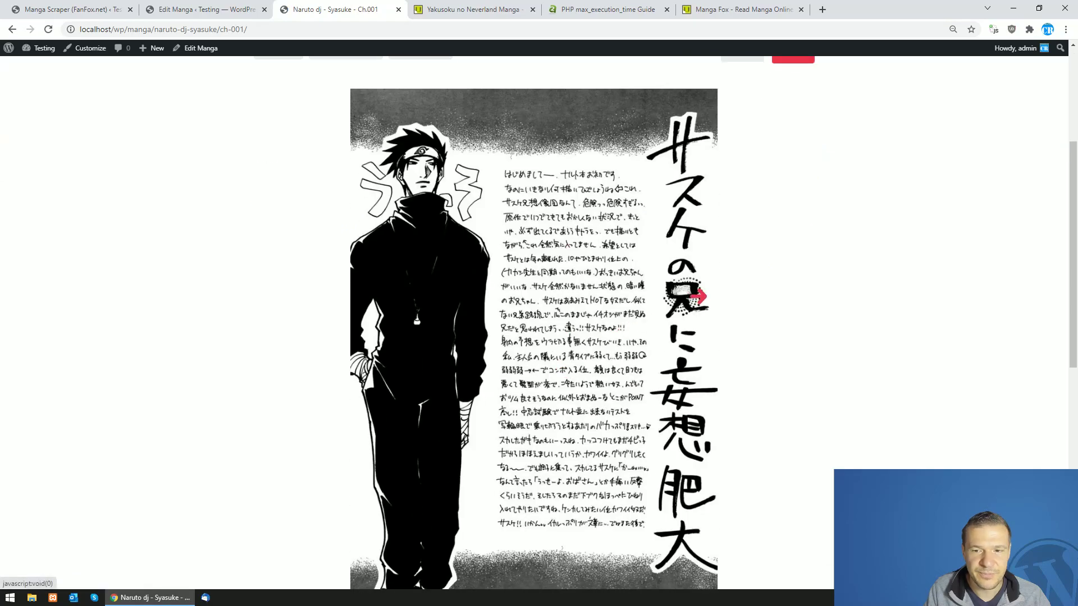
pyautogui.click(698, 296)
pyautogui.click(698, 295)
pyautogui.click(698, 296)
pyautogui.click(698, 296)
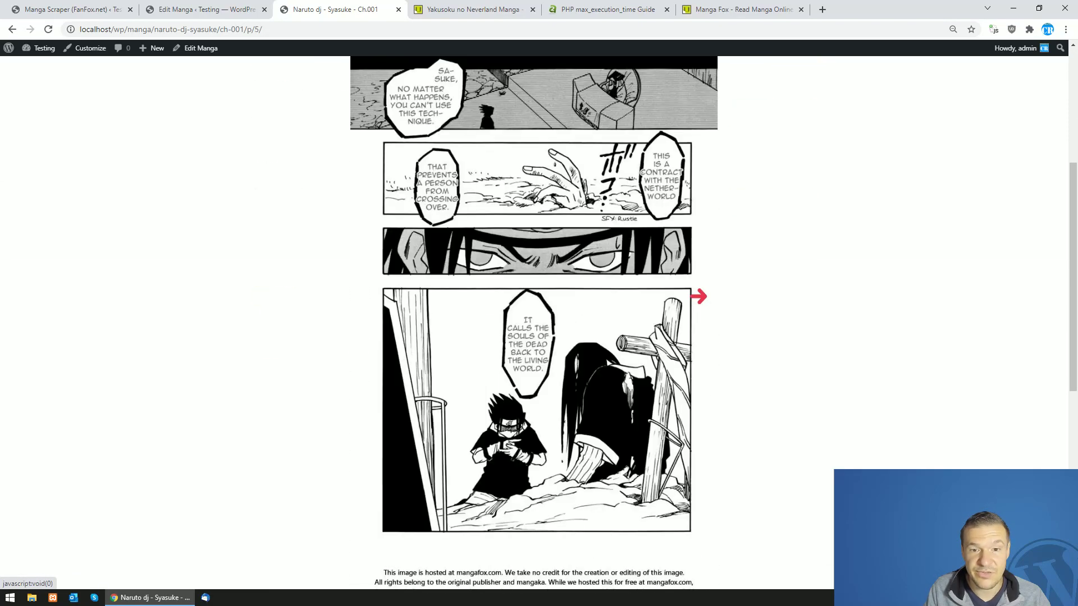
pyautogui.click(698, 296)
pyautogui.click(698, 296)
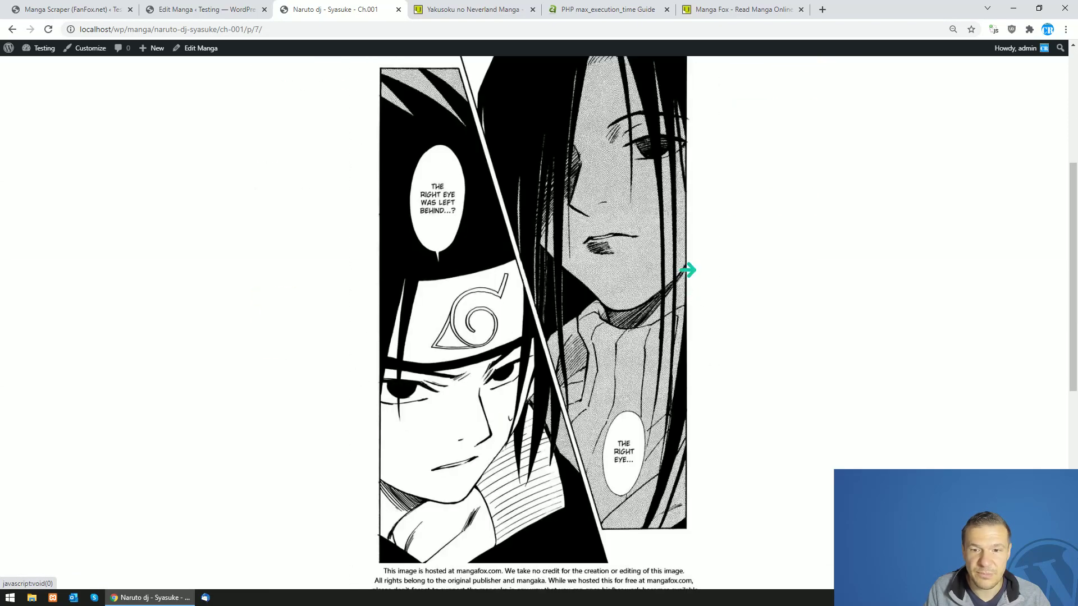
pyautogui.click(687, 270)
pyautogui.click(664, 268)
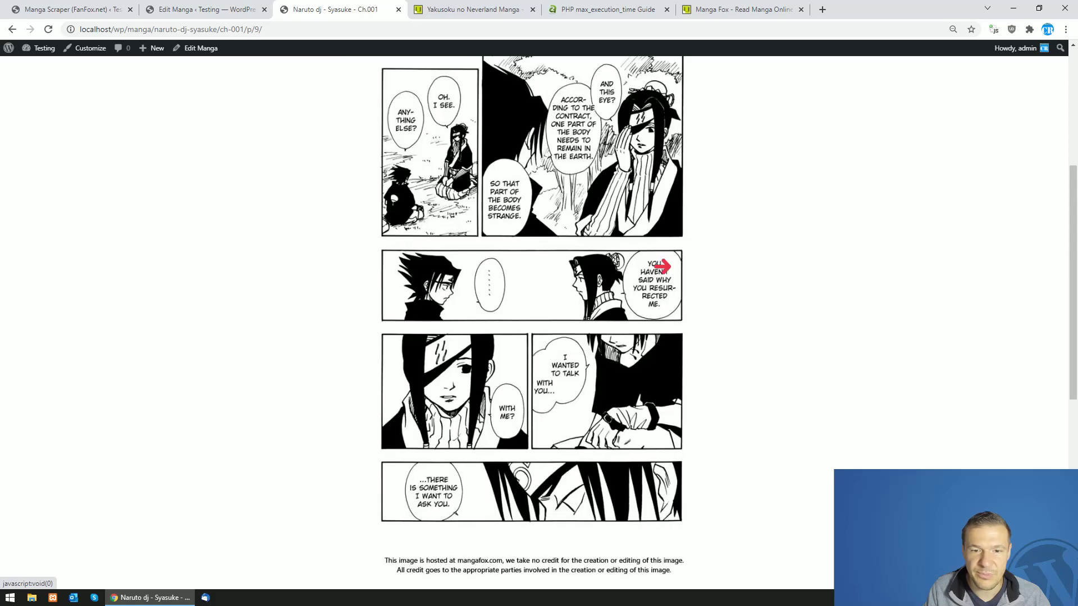
# Go to the admin Manga > All Mangas list
pyautogui.click(210, 4)
pyautogui.click(337, 9)
pyautogui.scroll(5, 96, 113)
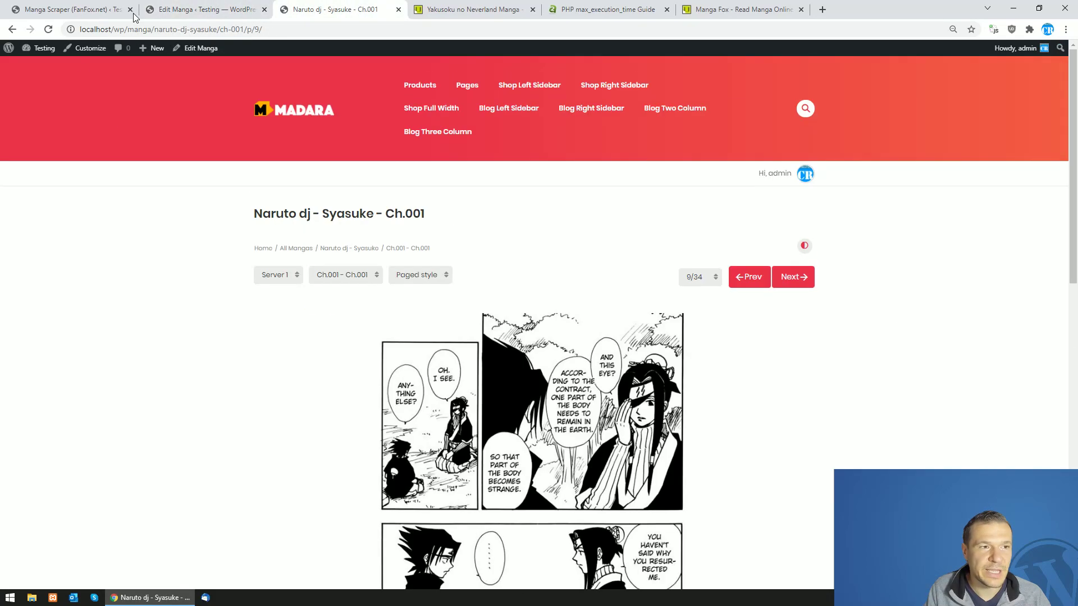
pyautogui.click(211, 9)
pyautogui.click(29, 162)
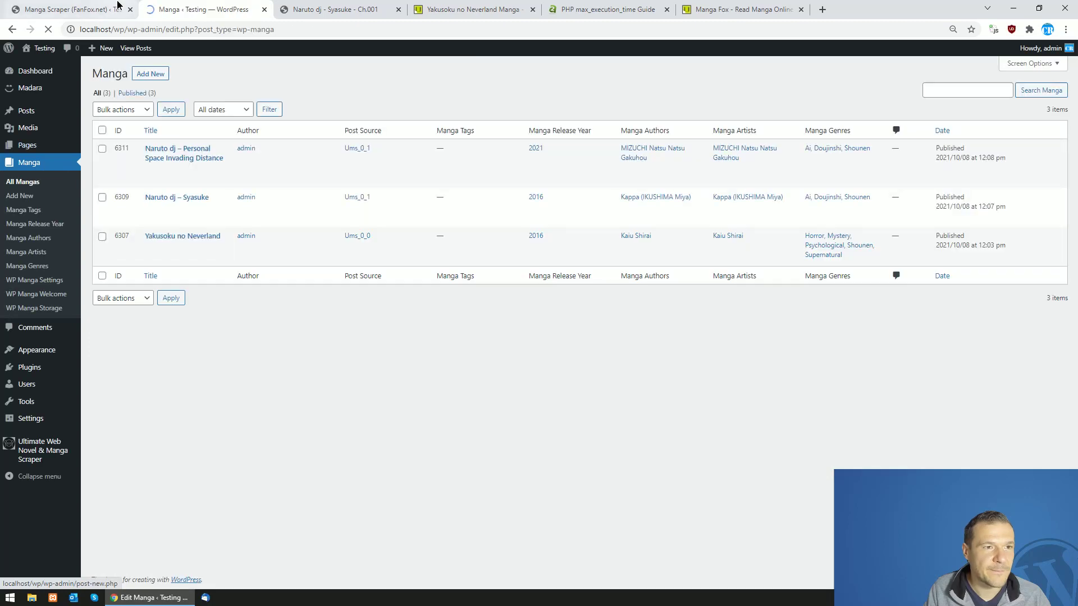
# Check rule 1's Maximum Number Of Manga to Scrape value of 2, then close its Advanced Settings
pyautogui.click(73, 9)
pyautogui.click(830, 172)
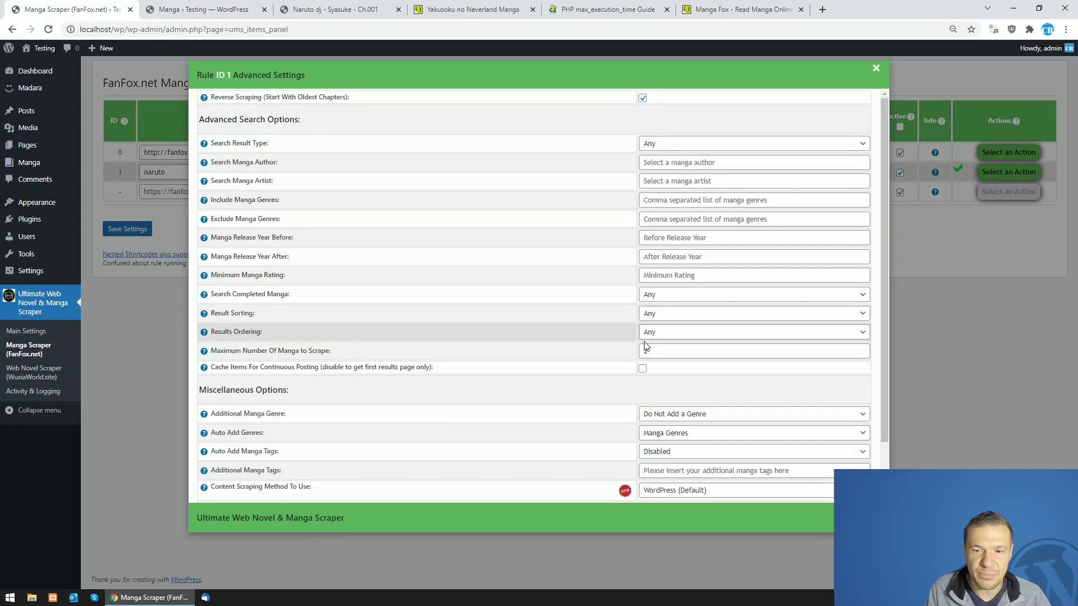
pyautogui.moveTo(211, 351); pyautogui.dragTo(330, 353)
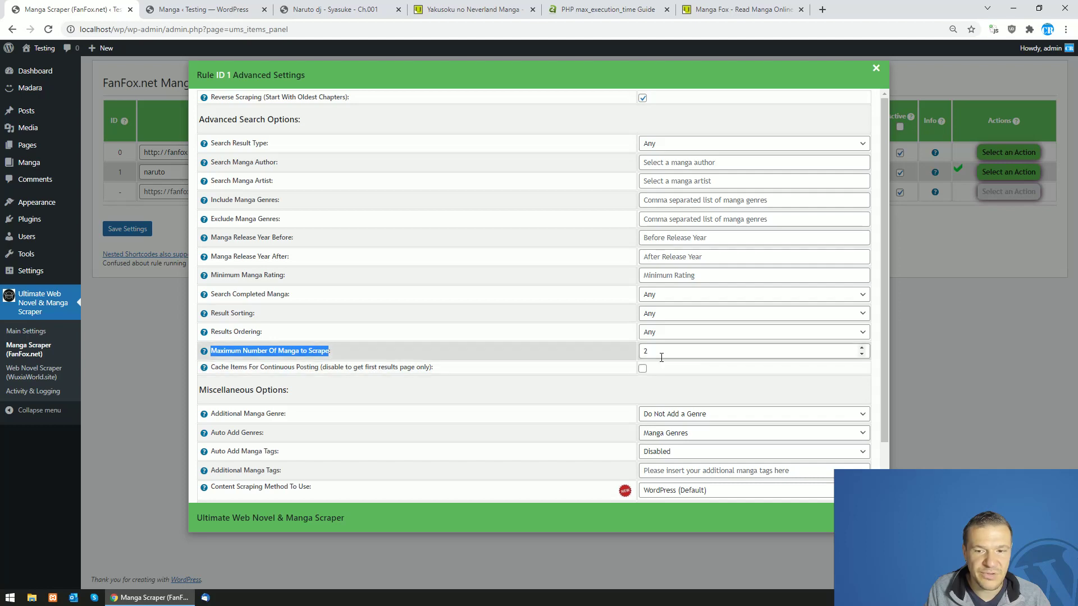
pyautogui.click(328, 7)
pyautogui.click(216, 9)
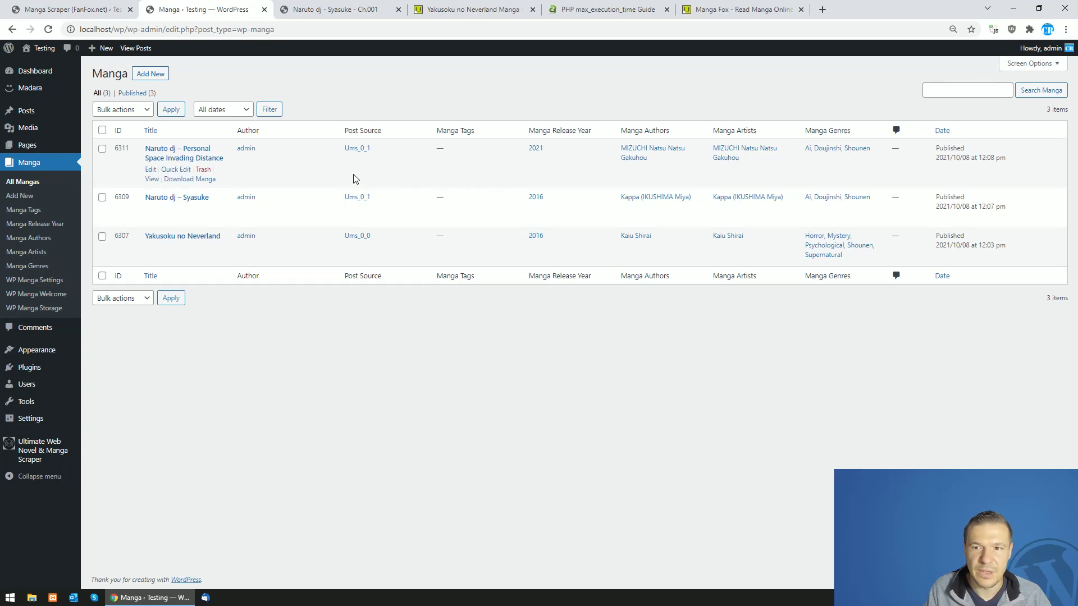
pyautogui.click(118, 9)
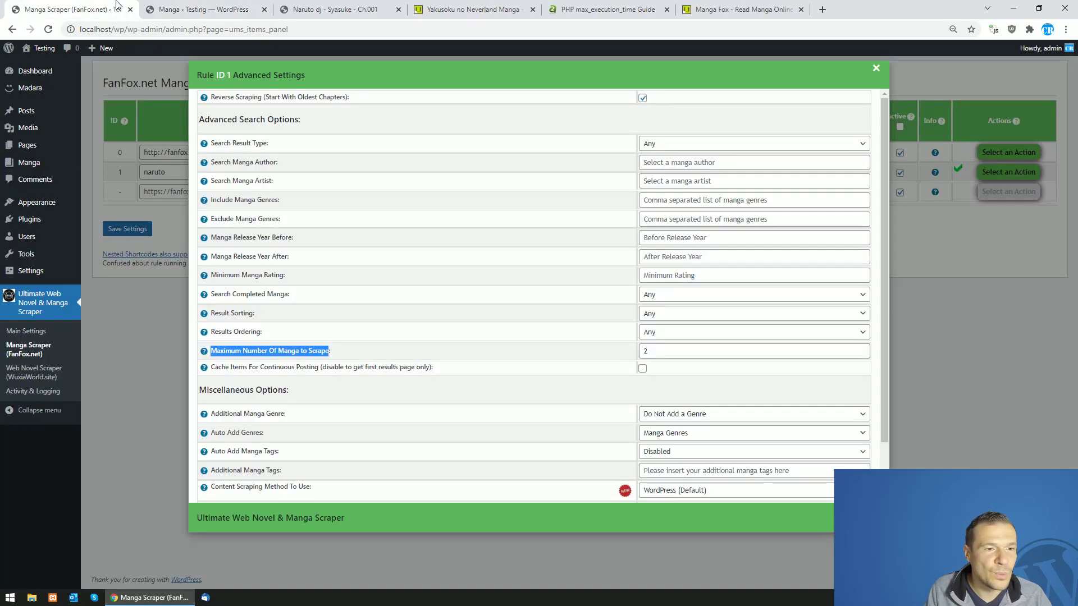
pyautogui.click(169, 239)
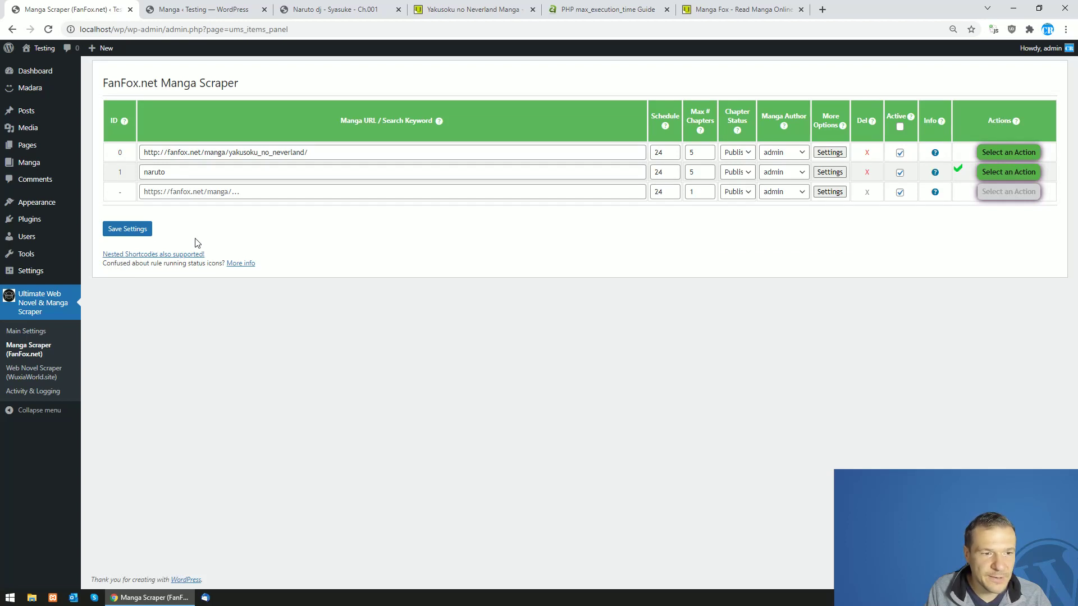
# Open the Novels Scraper page, then open 21st century Goguryeo on wuxiaworld.site in a spare tab
pyautogui.click(25, 382)
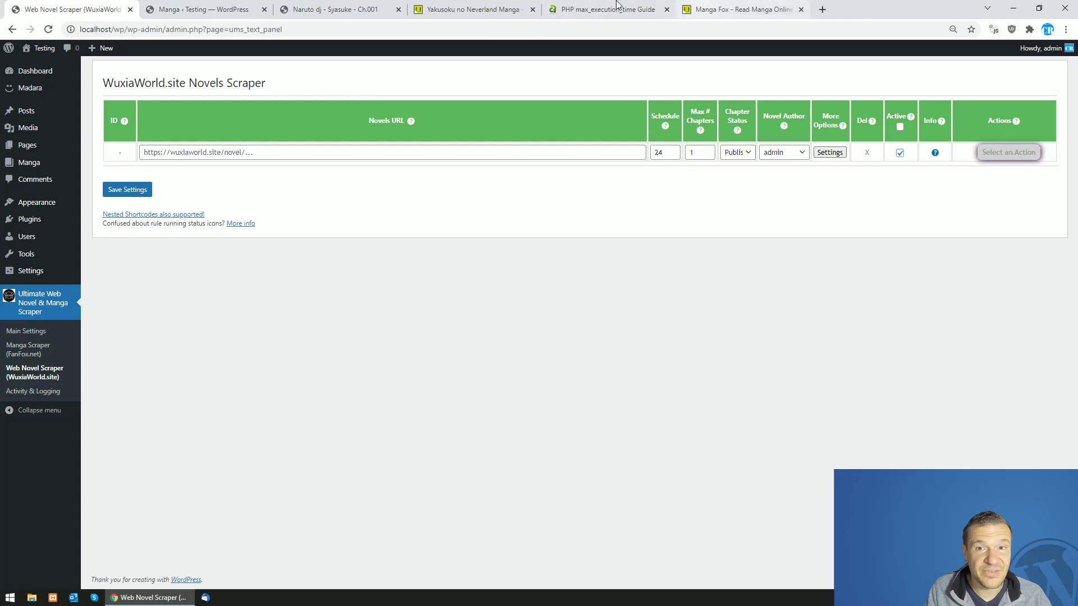
pyautogui.click(497, 6)
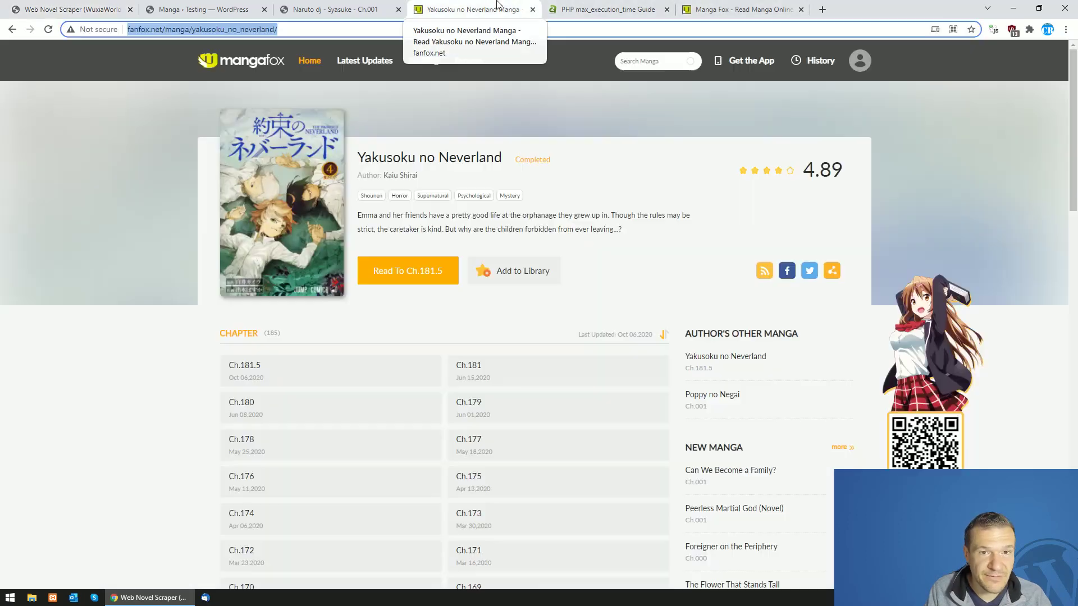
pyautogui.write('we')
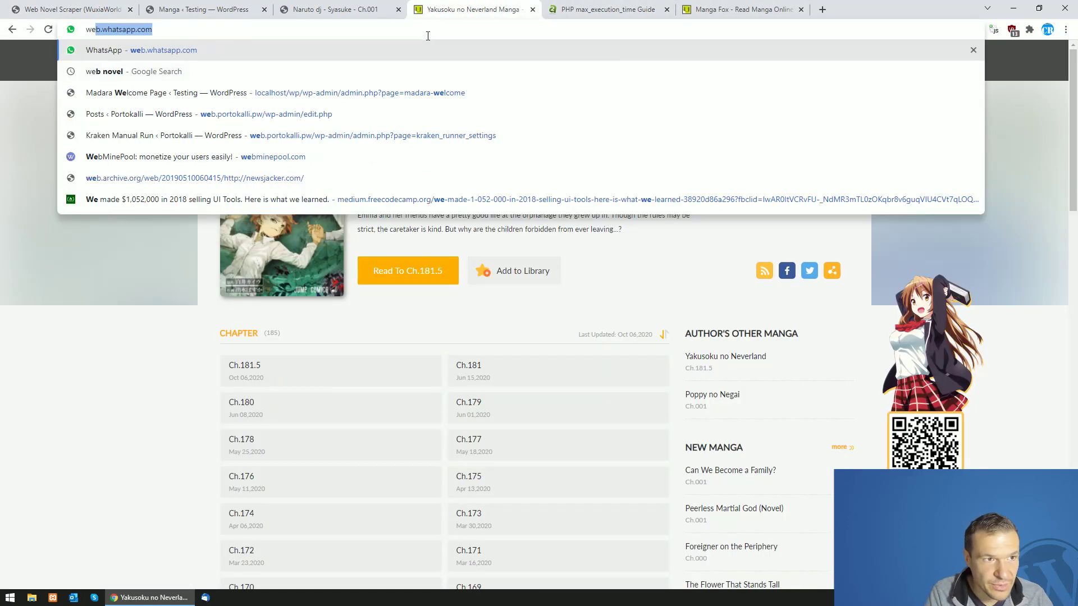
pyautogui.press('BackSpace')
pyautogui.press('BackSpace')
pyautogui.write('uxiaworld.site')
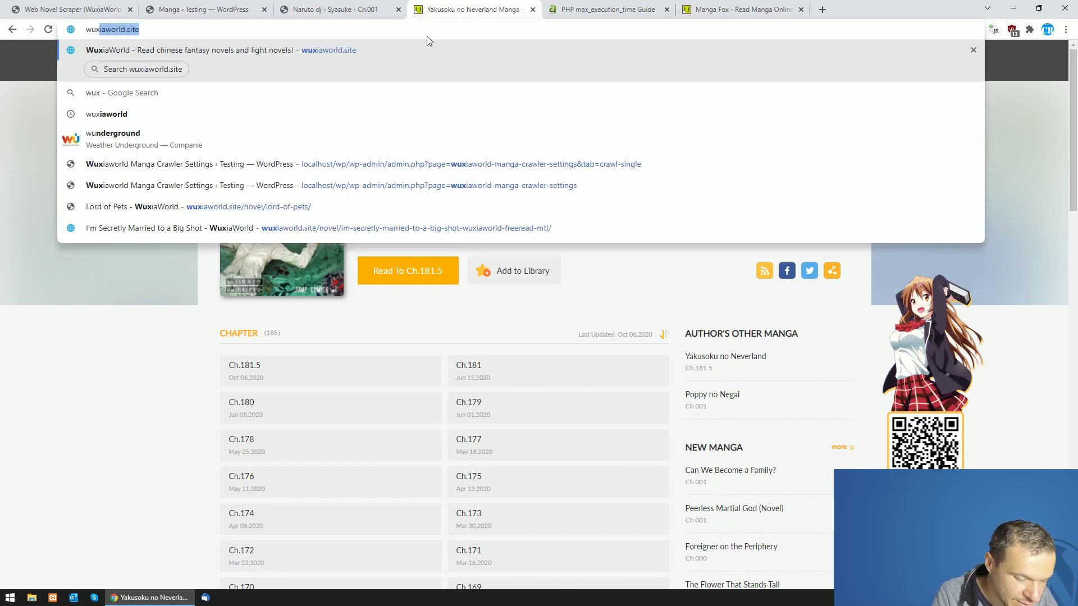
pyautogui.press('Return')
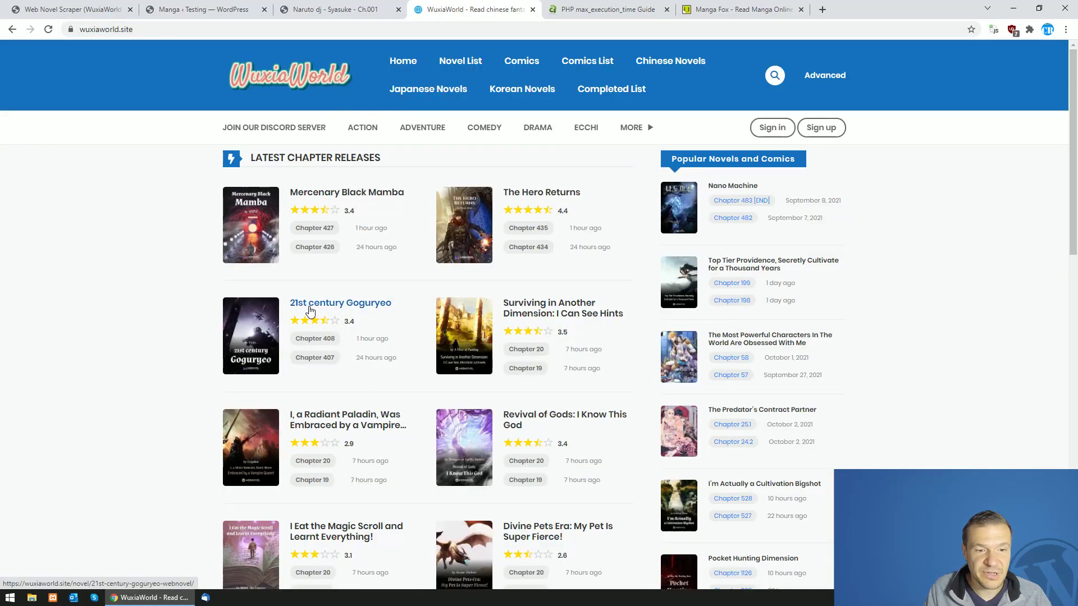
pyautogui.click(310, 311)
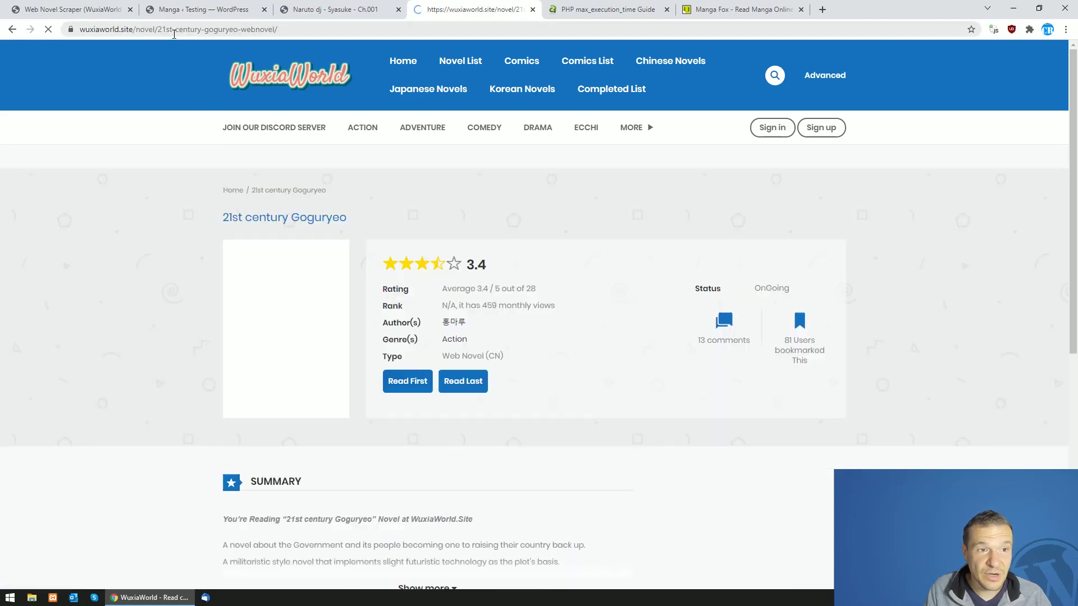
pyautogui.hotkey('ctrl', '1')
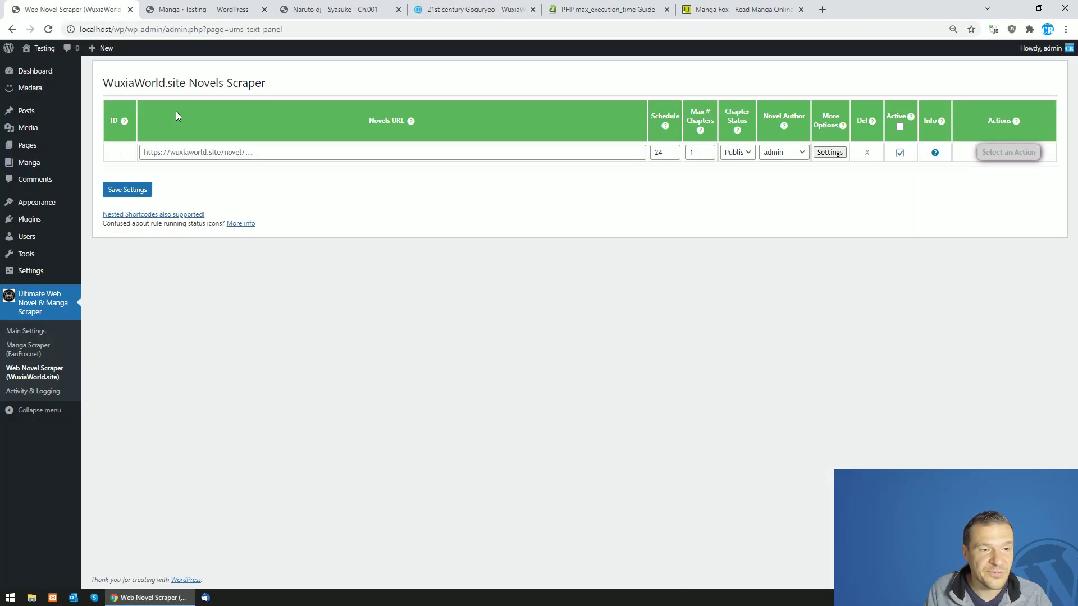
# Paste the 21st century Goguryeo URL into Novels URL, noting comma-separated URLs are allowed
pyautogui.click(182, 148)
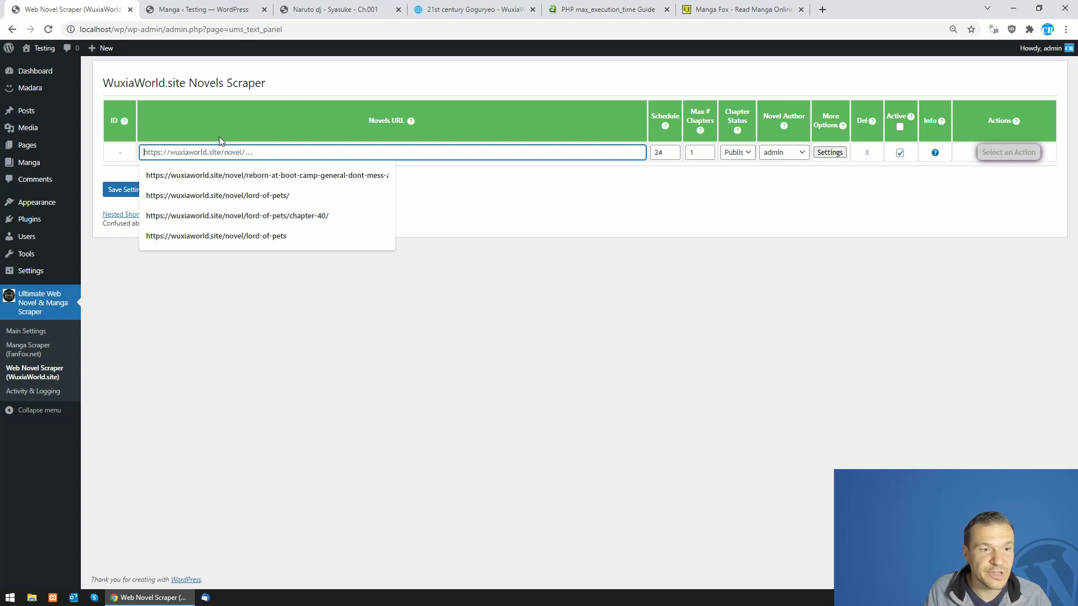
pyautogui.write('https://wuxiaworld.site/novel/21st-century-goguryeo-webnovel/')
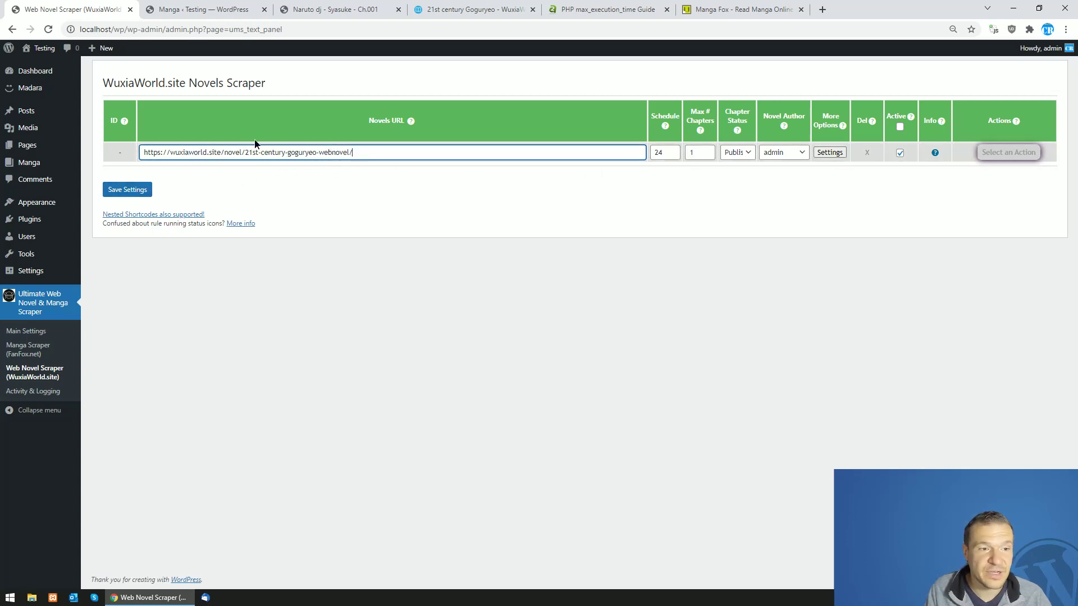
pyautogui.hotkey('ctrl', 'a')
pyautogui.click(275, 168)
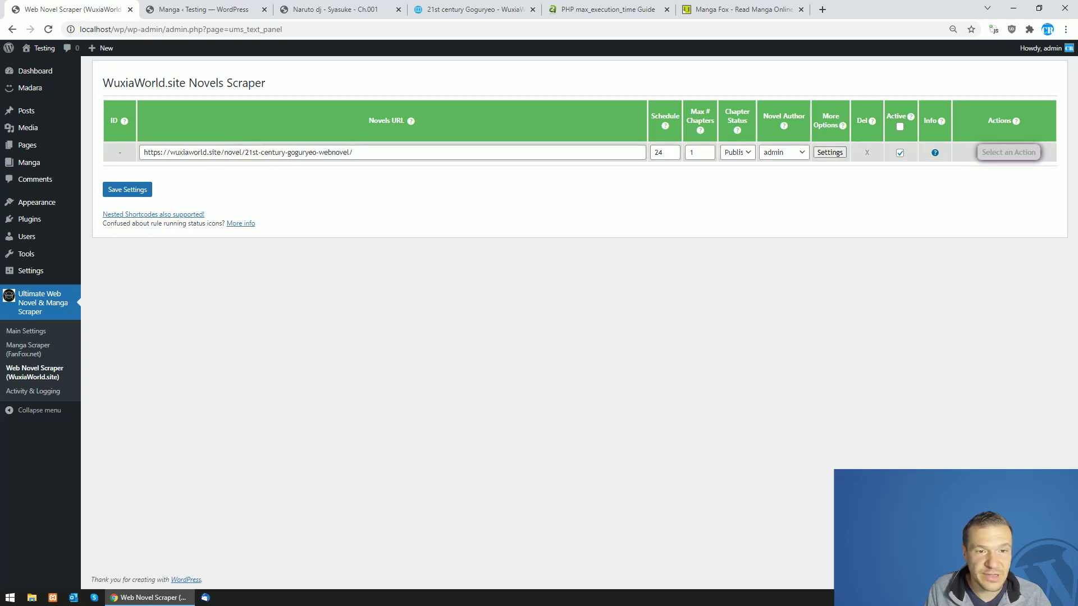
pyautogui.hotkey('ctrl', 'a')
pyautogui.hotkey('ctrl', 'c')
pyautogui.click(465, 196)
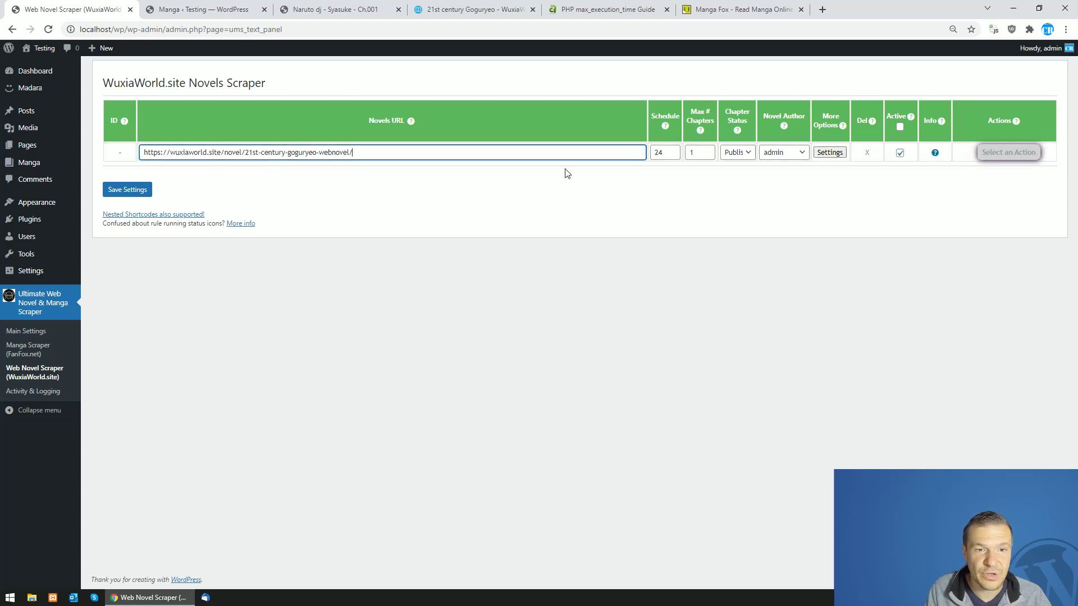
pyautogui.click(509, 149)
pyautogui.moveTo(413, 123)
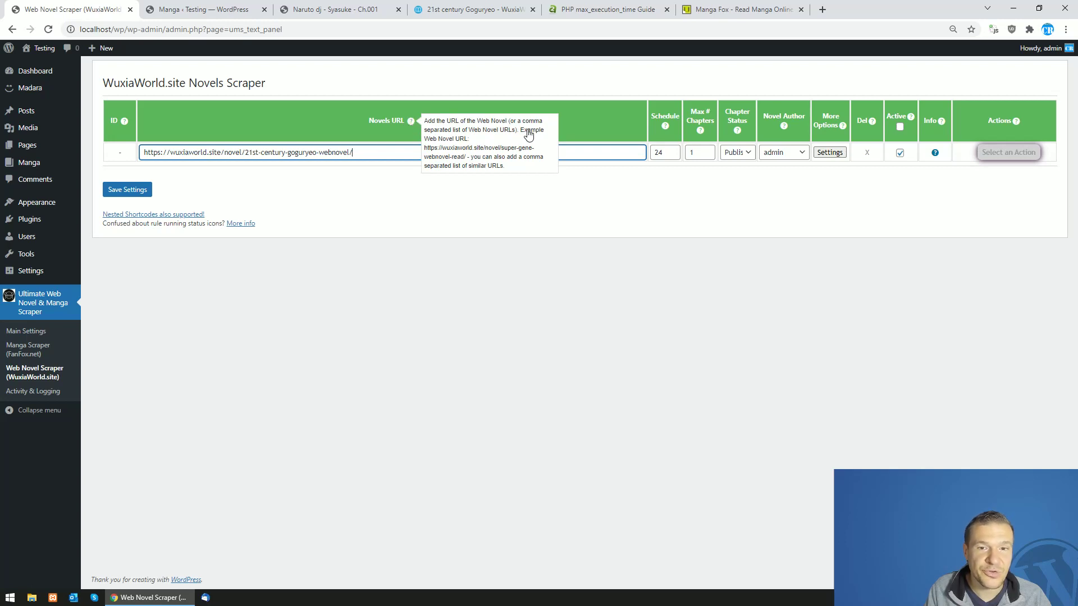
pyautogui.moveTo(523, 122)
pyautogui.mouseDown()
pyautogui.moveTo(472, 133)
pyautogui.moveTo(508, 135)
pyautogui.mouseUp()
pyautogui.click(362, 157)
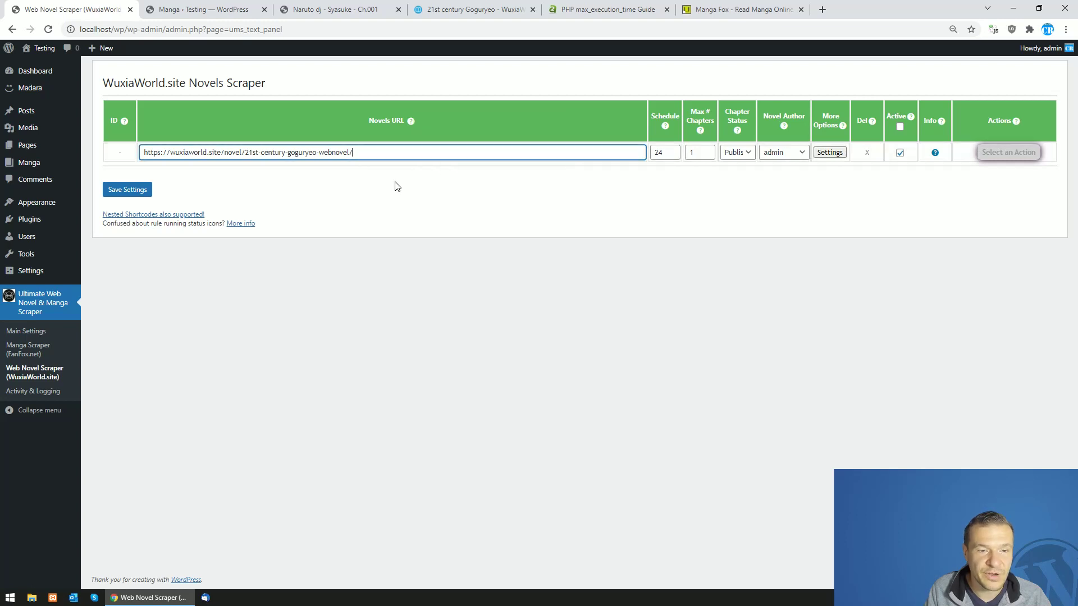
pyautogui.hotkey('ctrl', 'v')
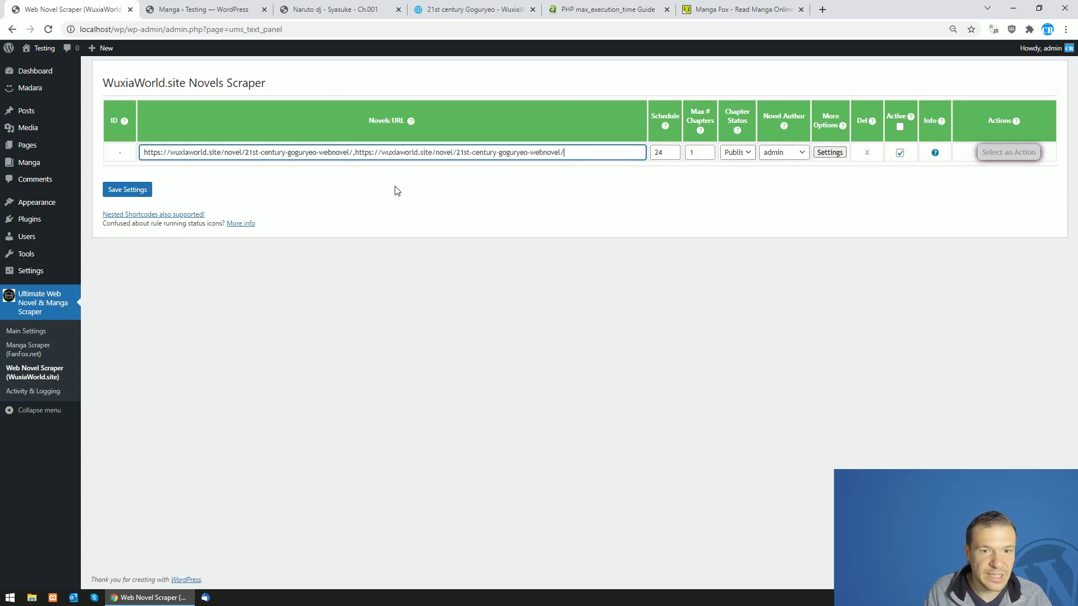
pyautogui.press('BackSpace')
pyautogui.press('BackSpace')
pyautogui.press('BackSpace')
pyautogui.press('BackSpace')
pyautogui.press('BackSpace')
pyautogui.press('BackSpace')
pyautogui.press('BackSpace')
pyautogui.press('BackSpace')
pyautogui.press('BackSpace')
pyautogui.press('BackSpace')
pyautogui.press('BackSpace')
pyautogui.press('BackSpace')
pyautogui.press('BackSpace')
pyautogui.press('BackSpace')
pyautogui.press('BackSpace')
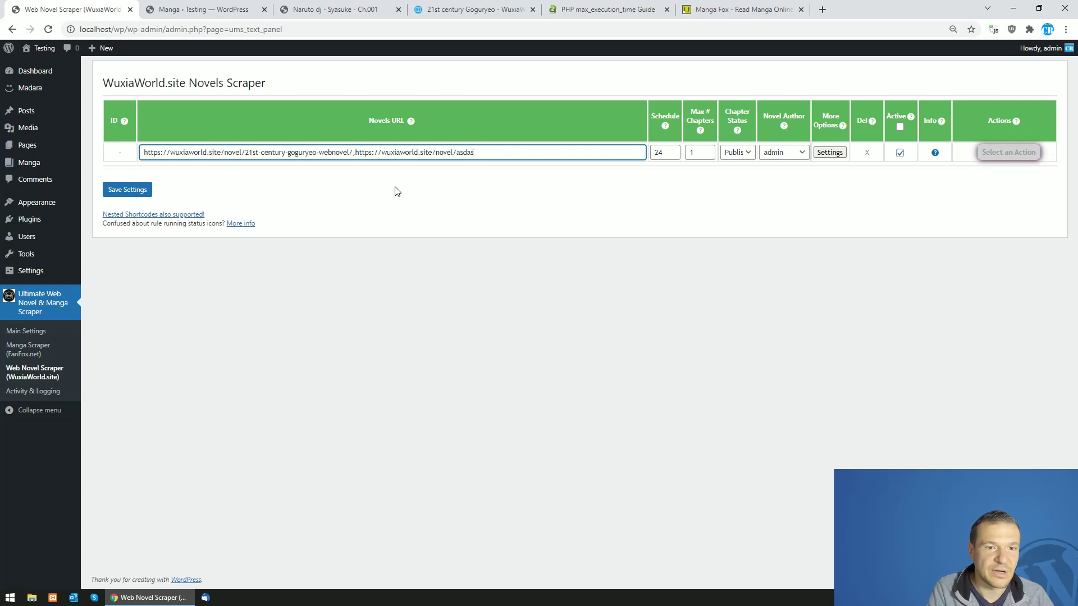
pyautogui.press('BackSpace')
pyautogui.press('BackSpace')
pyautogui.press('BackSpace')
pyautogui.press('BackSpace')
pyautogui.press('BackSpace')
pyautogui.press('BackSpace')
pyautogui.press('BackSpace')
pyautogui.press('BackSpace')
pyautogui.press('BackSpace')
pyautogui.press('BackSpace')
pyautogui.press('BackSpace')
pyautogui.press('BackSpace')
pyautogui.press('BackSpace')
pyautogui.press('BackSpace')
pyautogui.press('BackSpace')
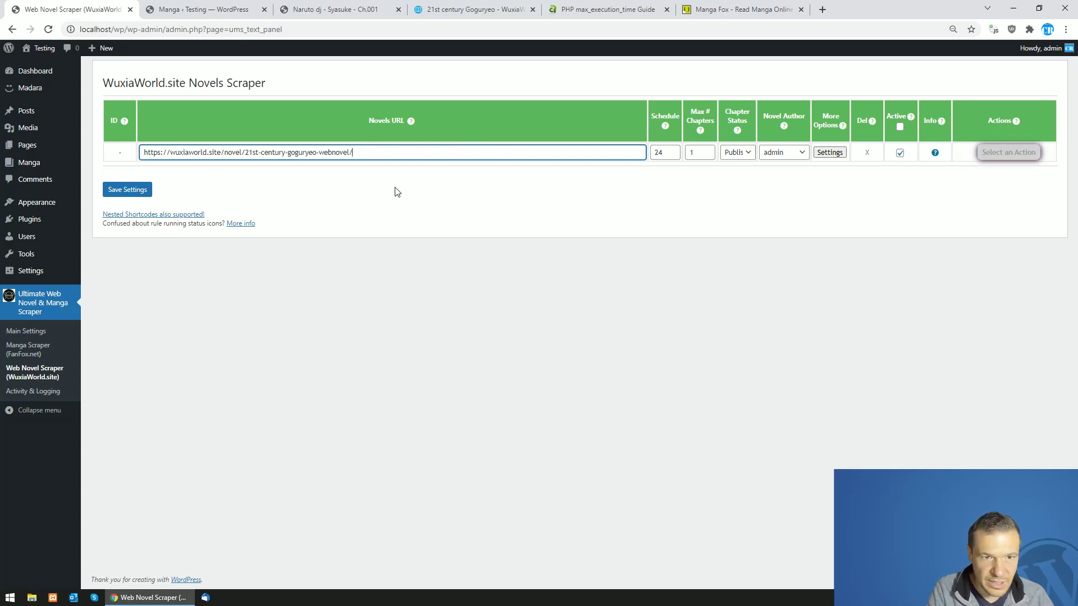
# Set Max # Chapters to 5 and open the rule's Advanced Settings
pyautogui.click(703, 154)
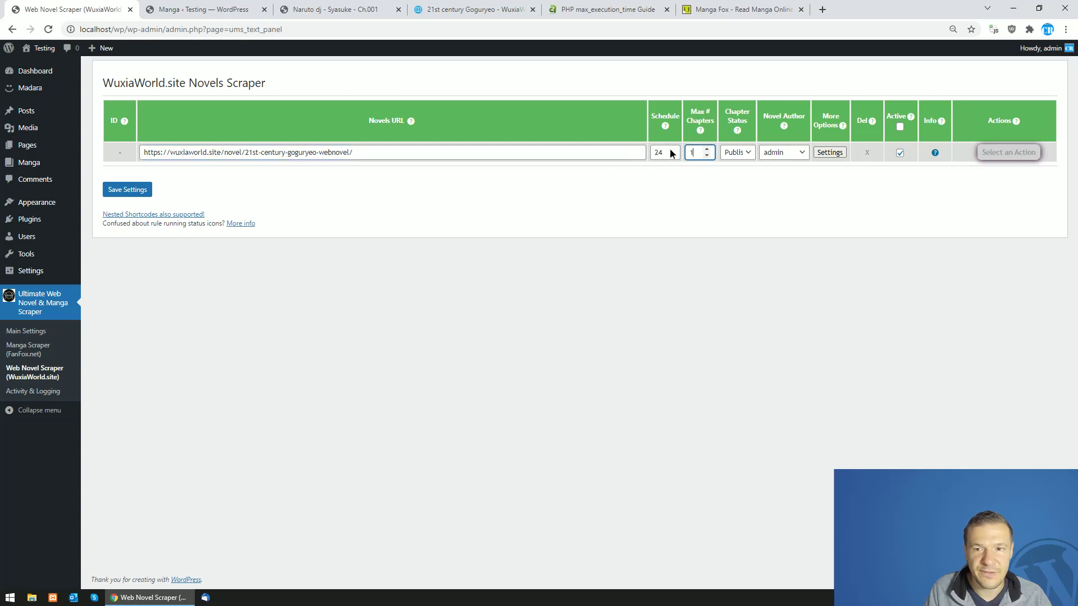
pyautogui.write('5')
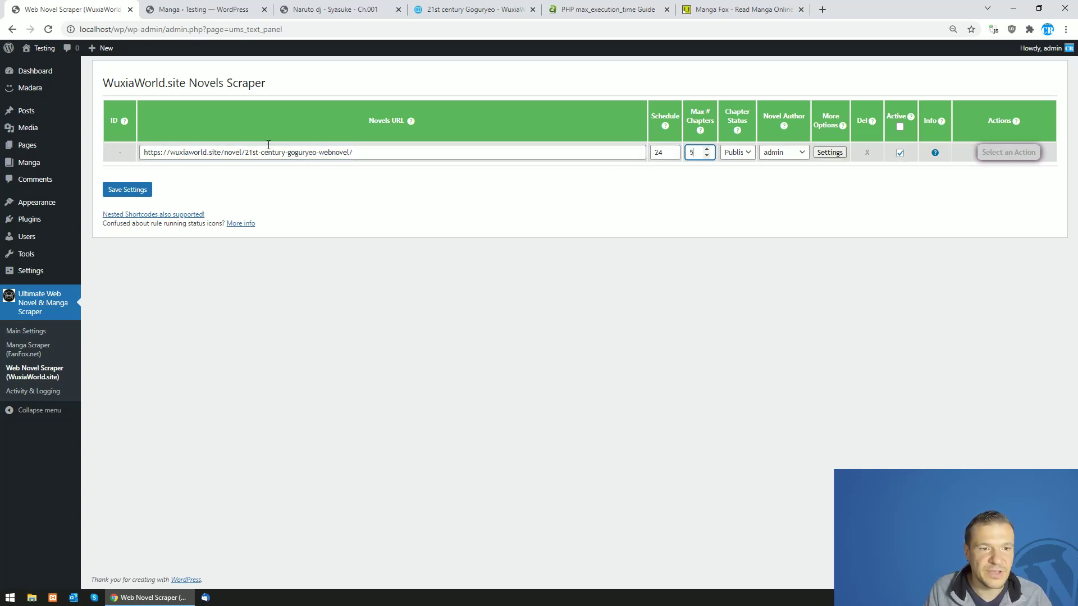
pyautogui.click(830, 152)
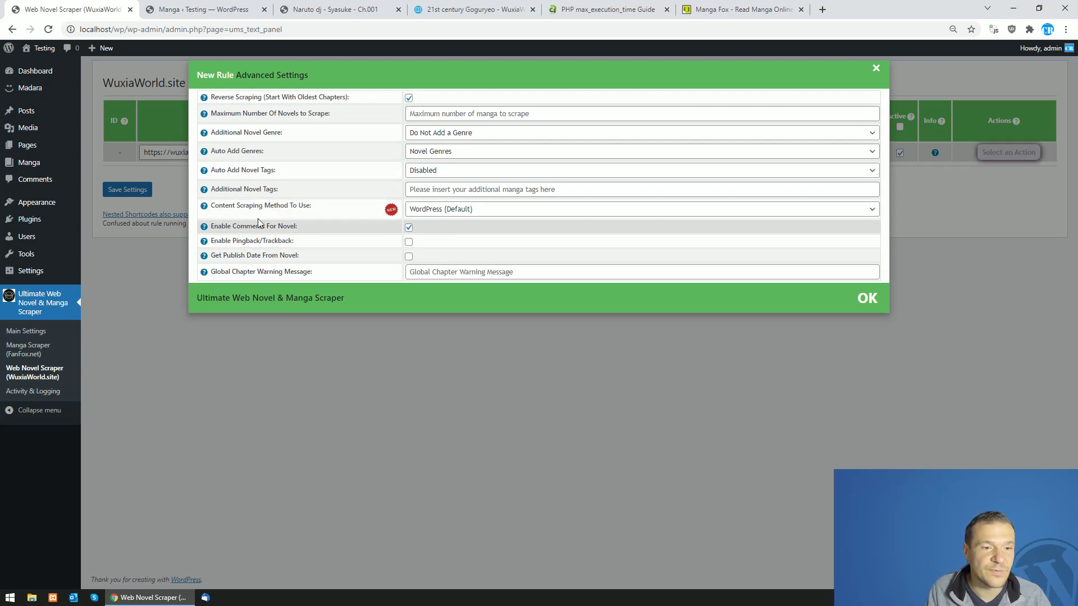
# Save the 21st century Goguryeo rule and start it with Run This Rule Now
pyautogui.click(131, 190)
pyautogui.click(132, 191)
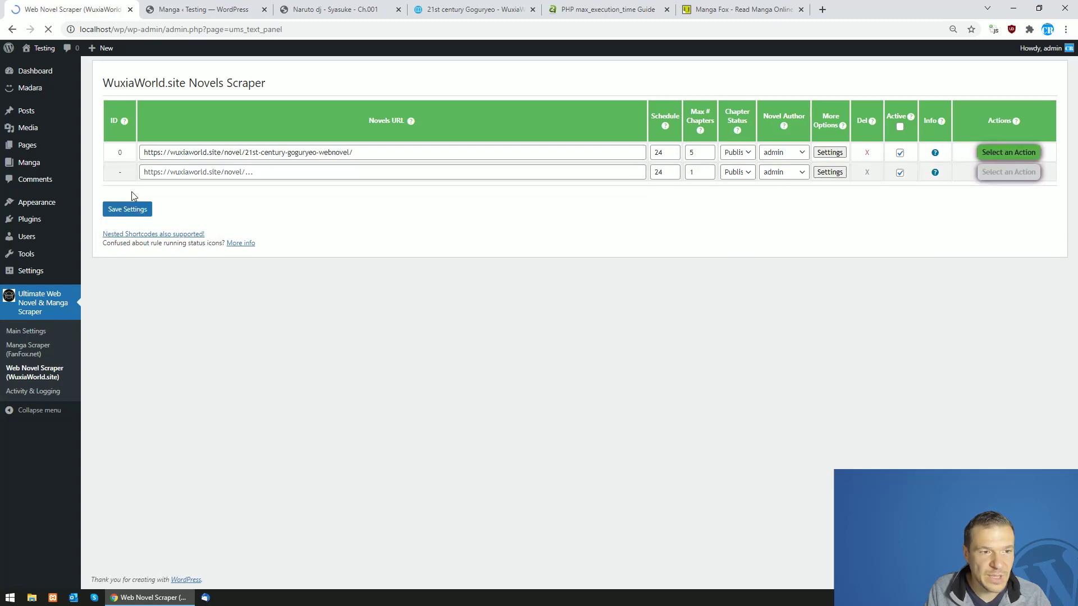
pyautogui.click(988, 153)
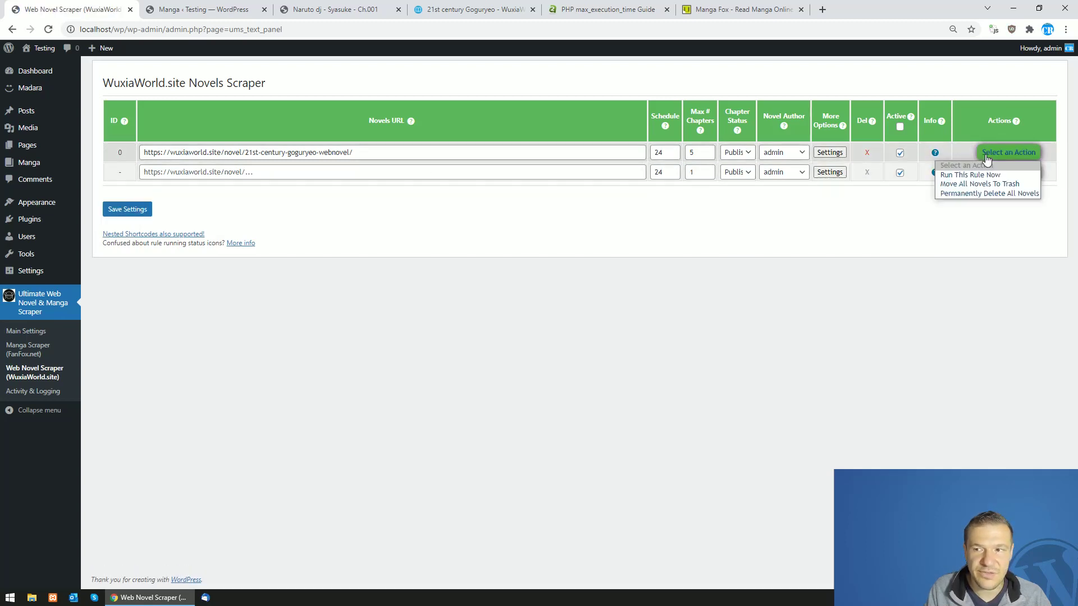
pyautogui.click(987, 174)
pyautogui.press('Return')
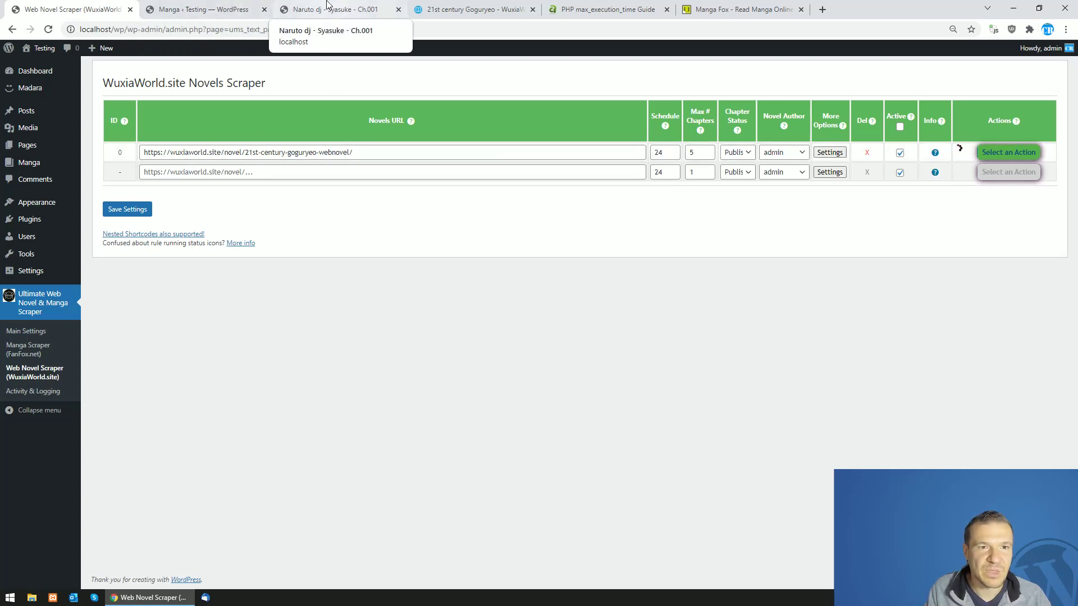
# Load the site's manga listing by trimming the Naruto chapter URL to localhost/wp/manga/
pyautogui.click(328, 9)
pyautogui.click(73, 9)
pyautogui.click(332, 9)
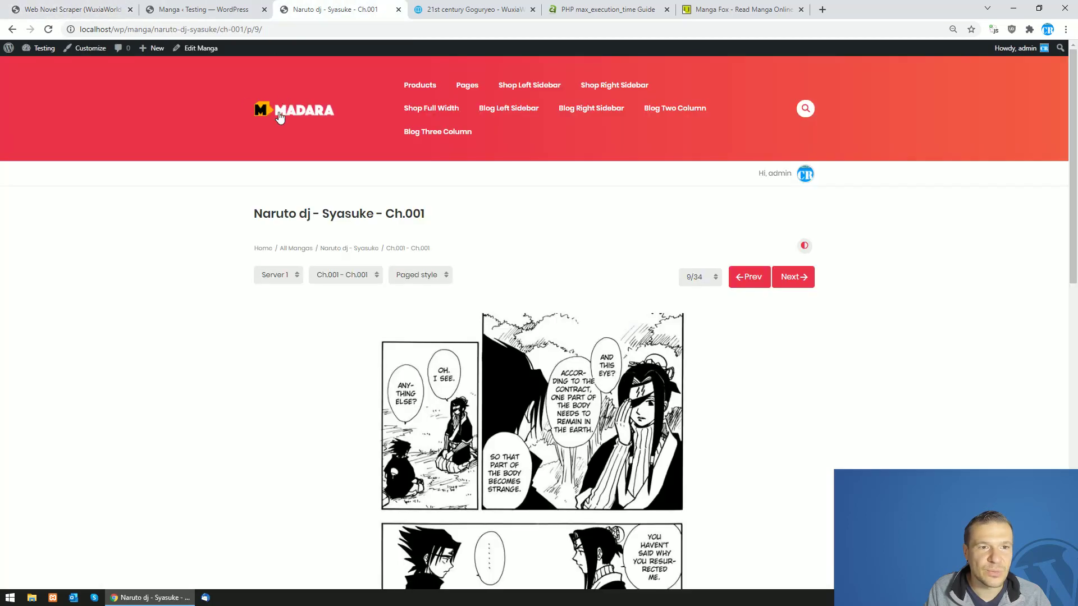
pyautogui.moveTo(155, 29); pyautogui.dragTo(336, 28)
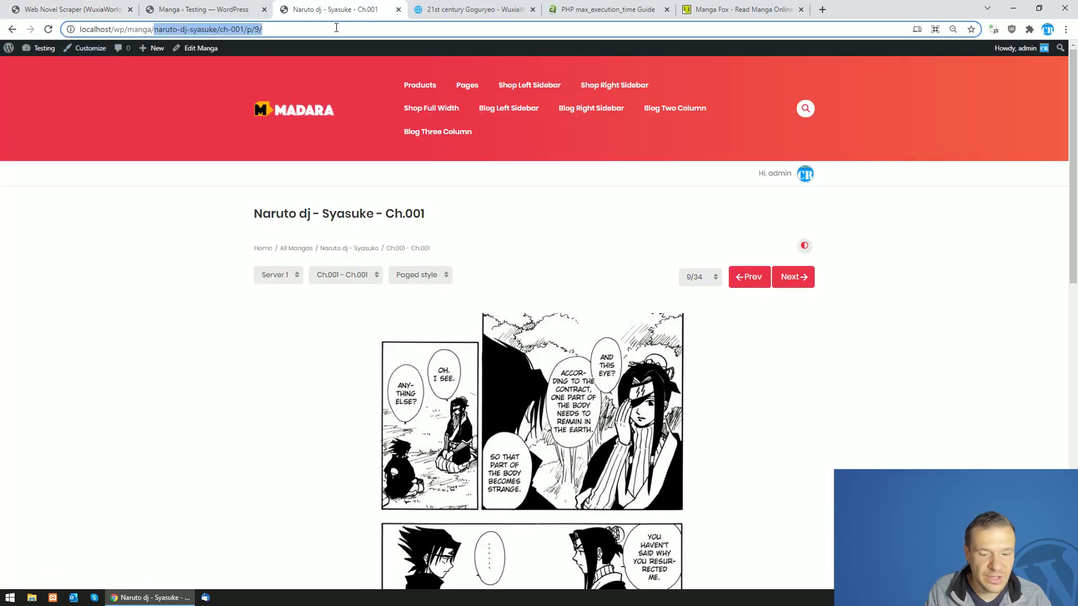
pyautogui.press('BackSpace')
pyautogui.press('Return')
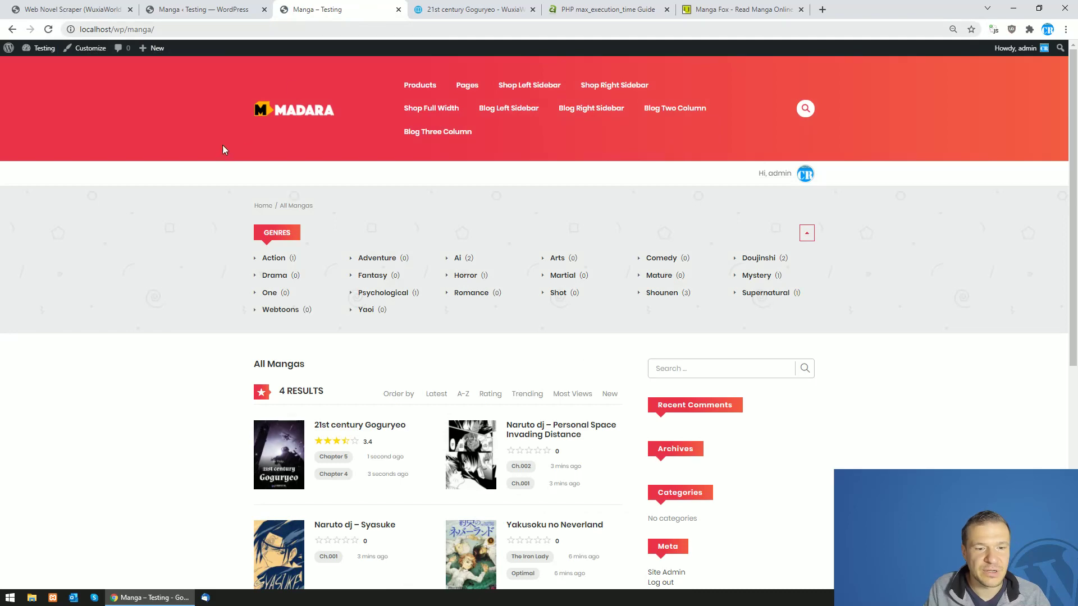
# Open the 21st century Goguryeo page from the listing and compare it with the Manga admin list
pyautogui.scroll(-3, 222, 145)
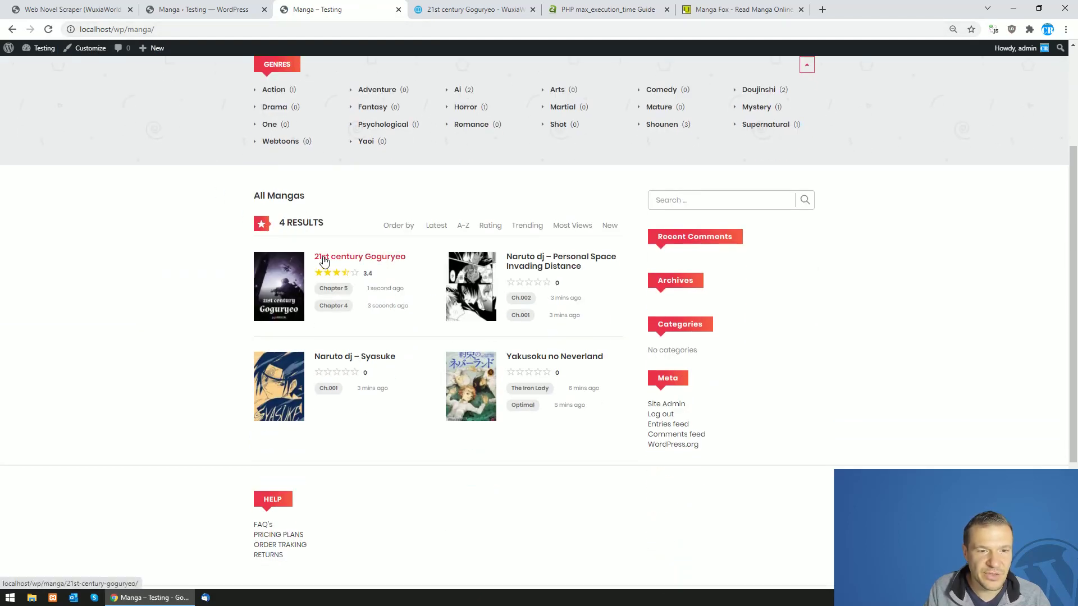
pyautogui.click(382, 258)
pyautogui.hotkey('ctrl', 'Tab')
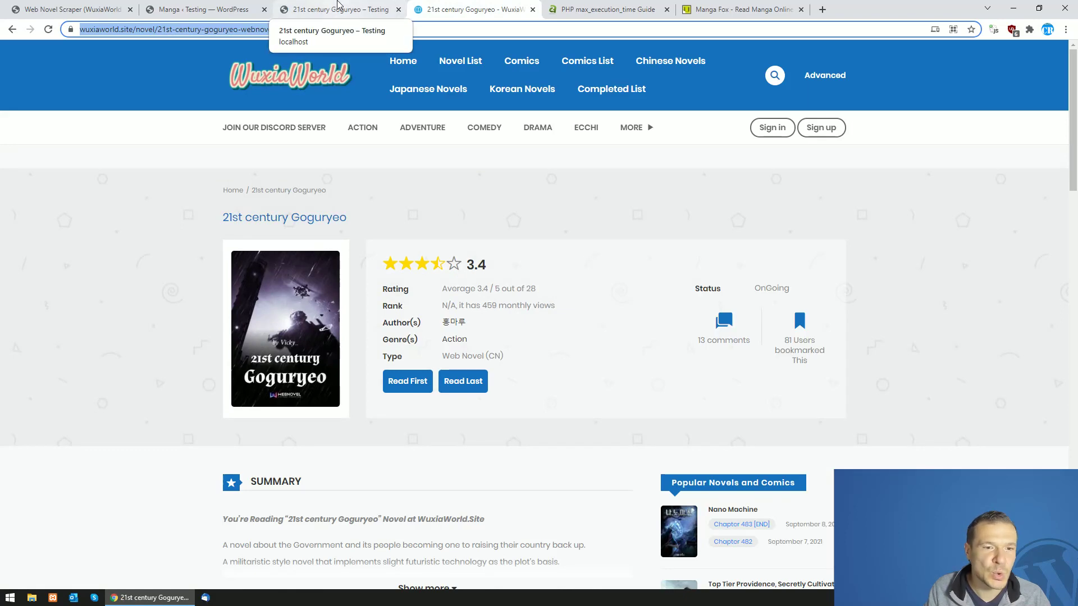
pyautogui.click(337, 5)
pyautogui.click(196, 9)
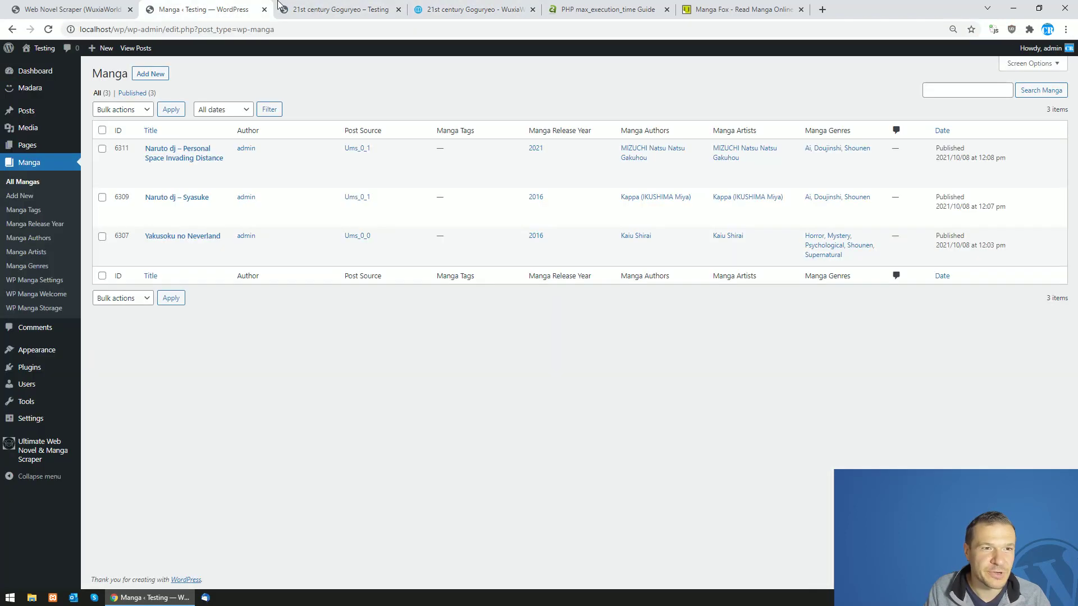
# Open Chapter 1 of 21st century Goguryeo with Read First
pyautogui.click(315, 9)
pyautogui.click(422, 410)
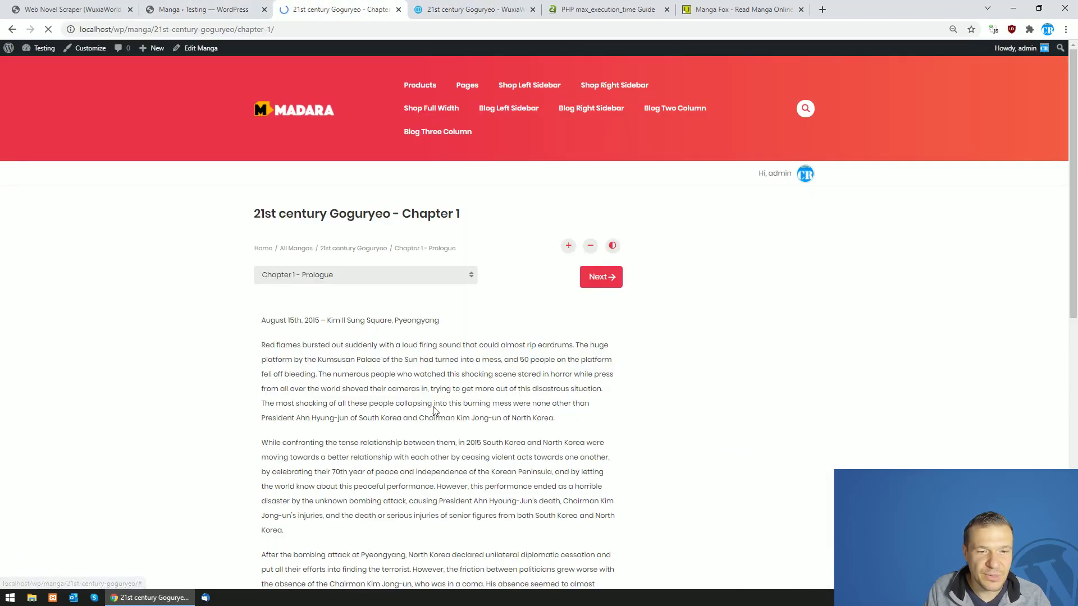
pyautogui.scroll(-2, 388, 290)
pyautogui.click(203, 9)
pyautogui.click(85, 9)
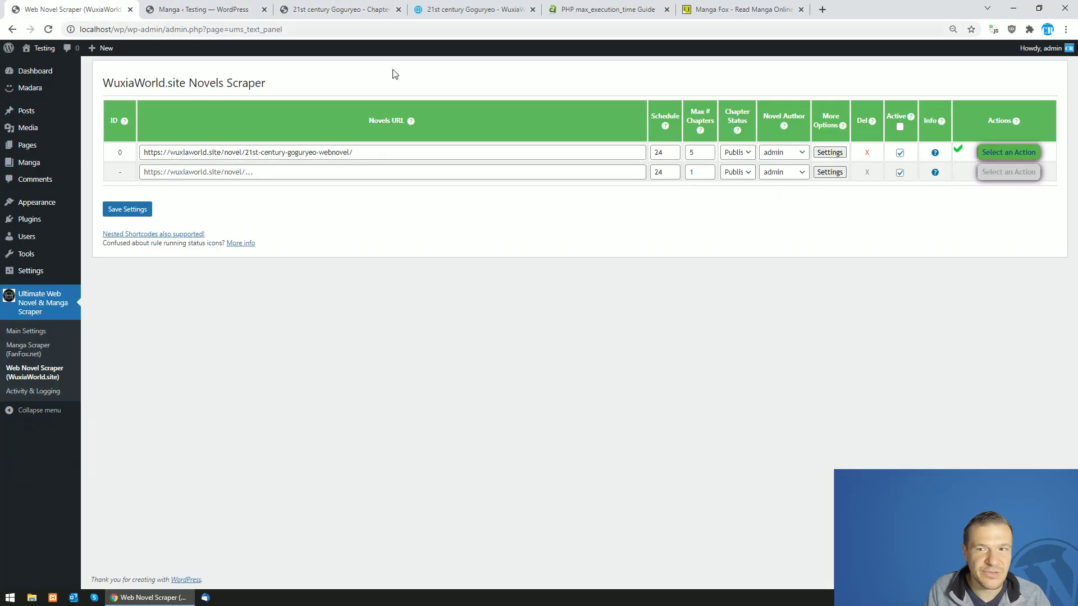
pyautogui.moveTo(934, 154)
pyautogui.click(337, 9)
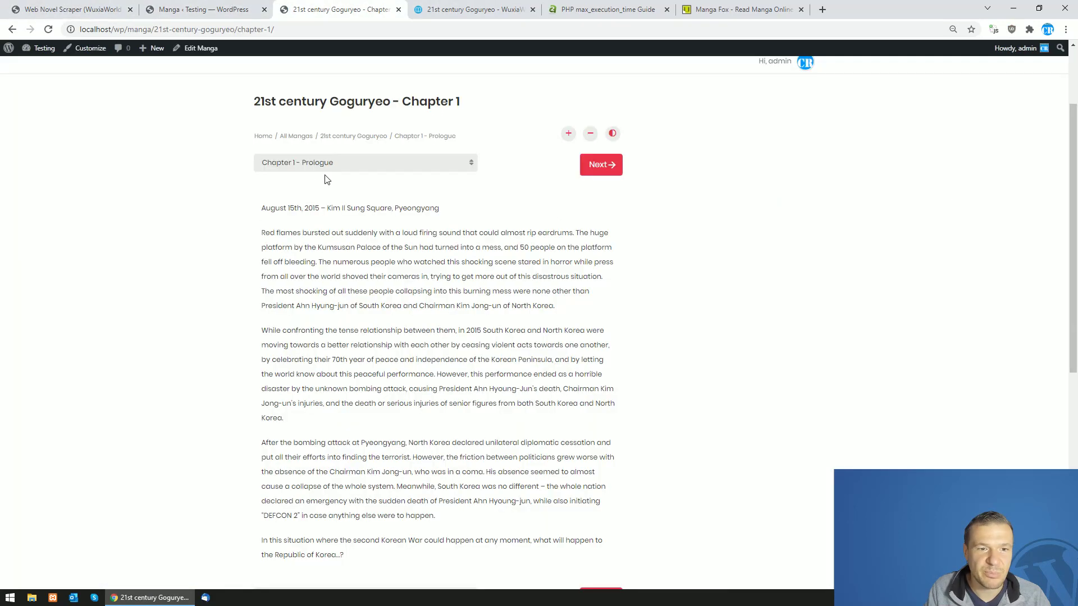
# Check the imported chapter list, step to Chapter 2 and back to Chapter 1, then return to the WuxiaWorld scraper
pyautogui.click(312, 175)
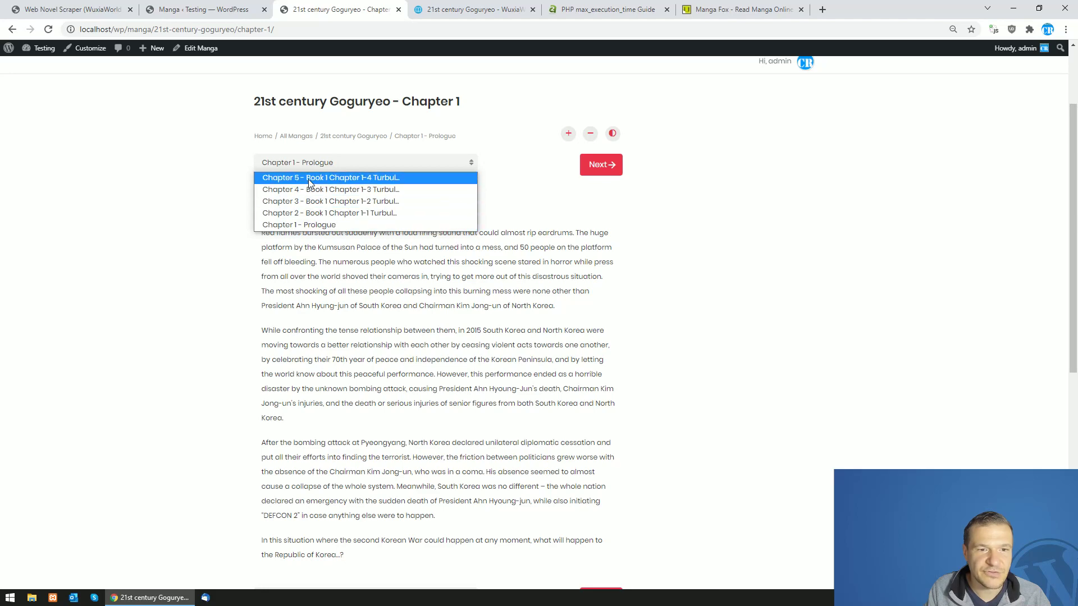
pyautogui.click(247, 195)
pyautogui.scroll(-4, 292, 247)
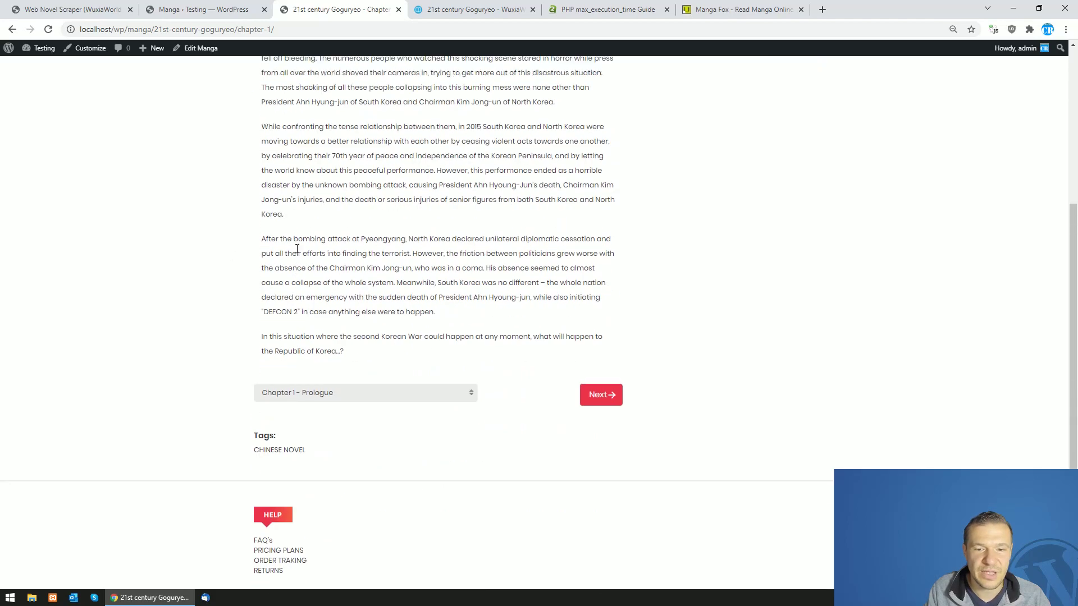
pyautogui.scroll(5, 600, 222)
pyautogui.click(600, 222)
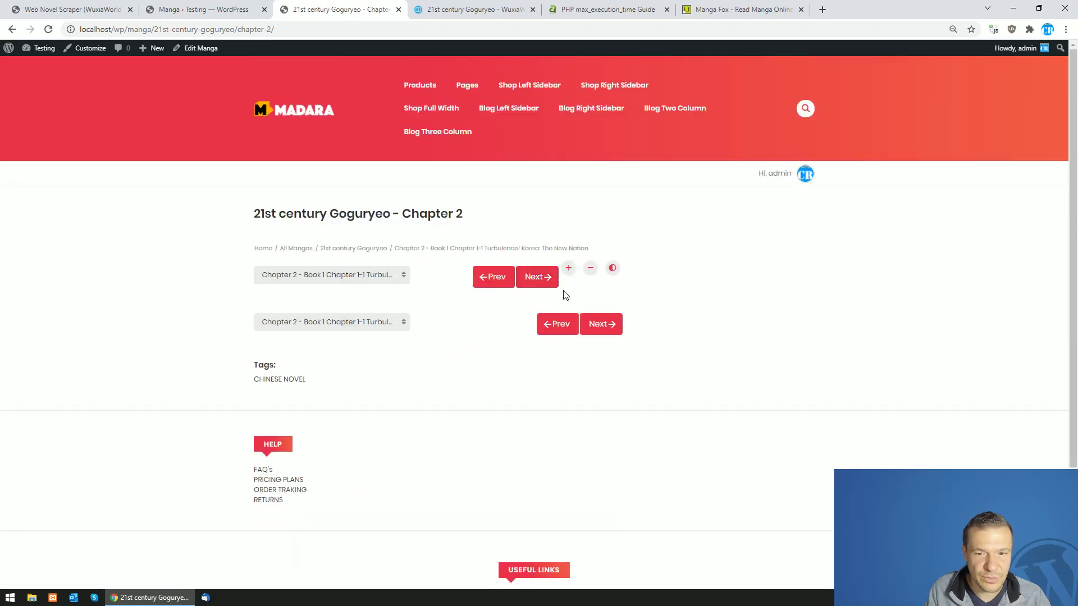
pyautogui.click(493, 277)
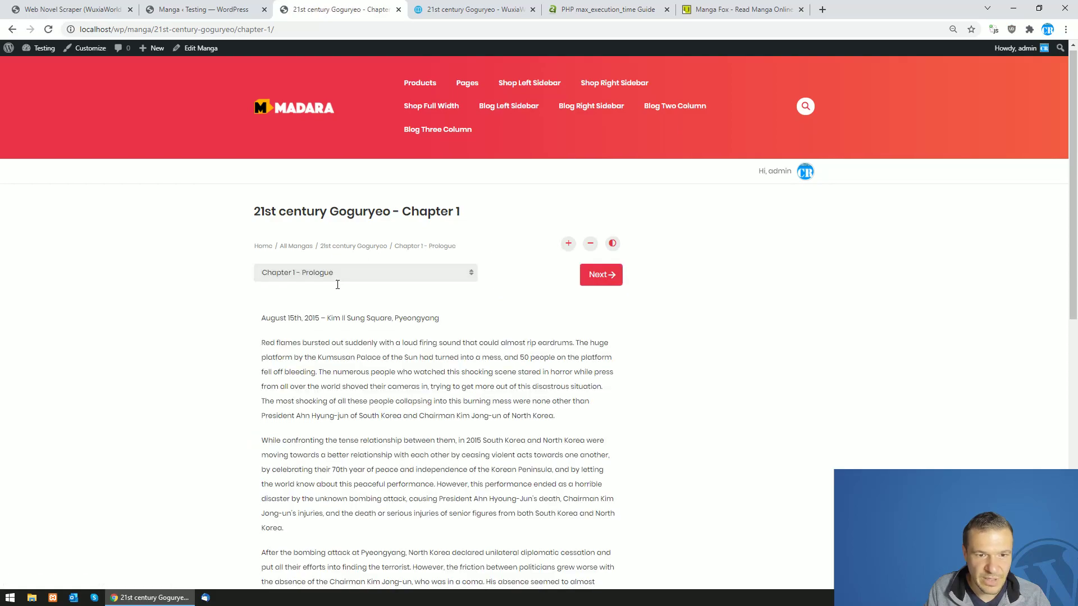
pyautogui.scroll(-10, 291, 279)
pyautogui.scroll(10, 291, 279)
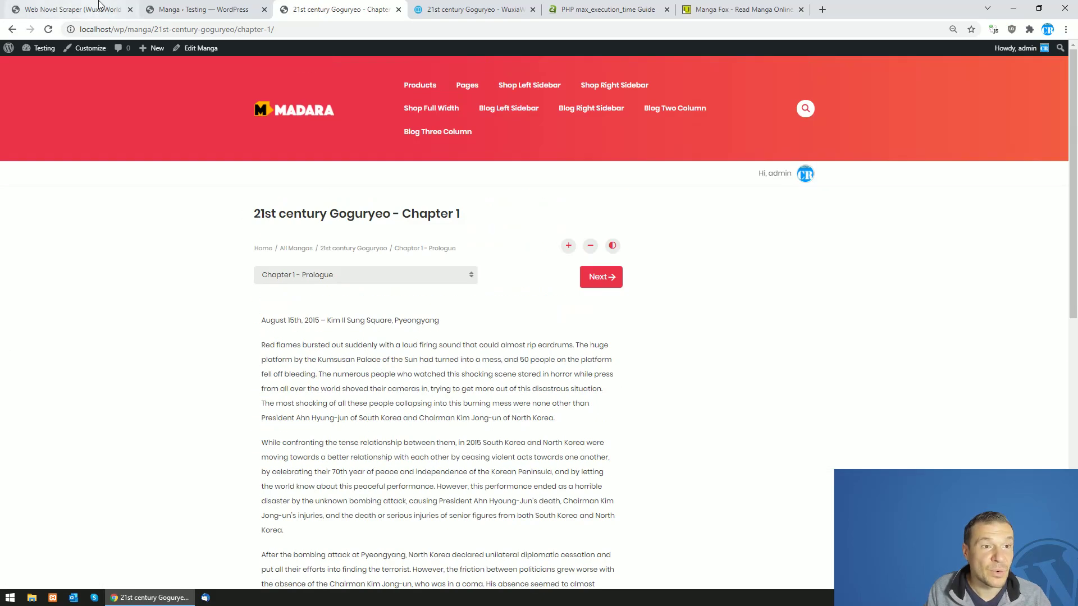
pyautogui.click(99, 6)
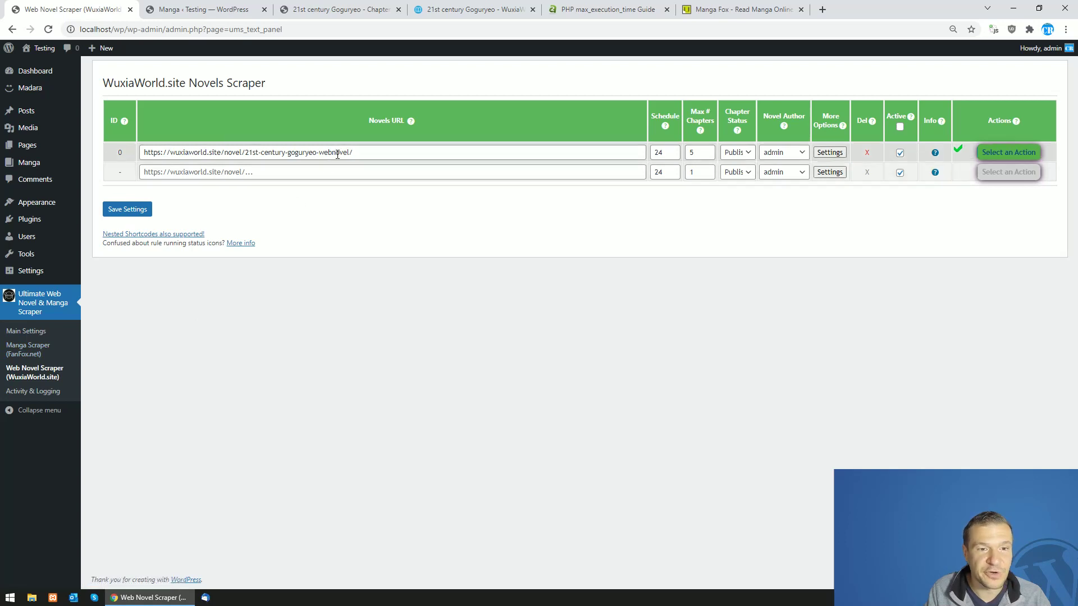
# Change rule 0's Schedule from 24 to 1, leaving Max # Chapters at 5
pyautogui.doubleClick(698, 151)
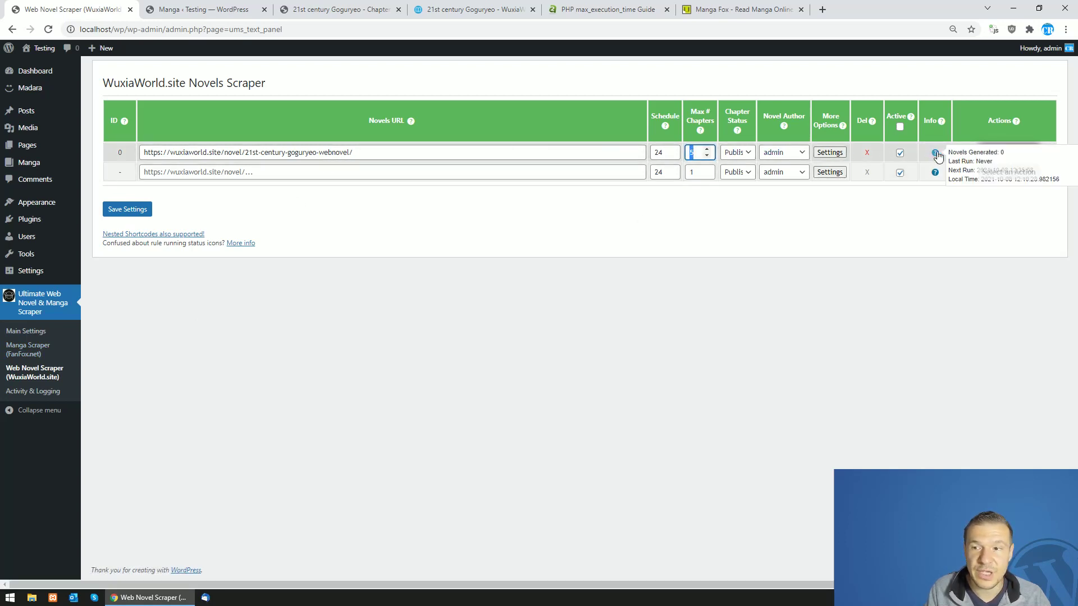
pyautogui.doubleClick(658, 152)
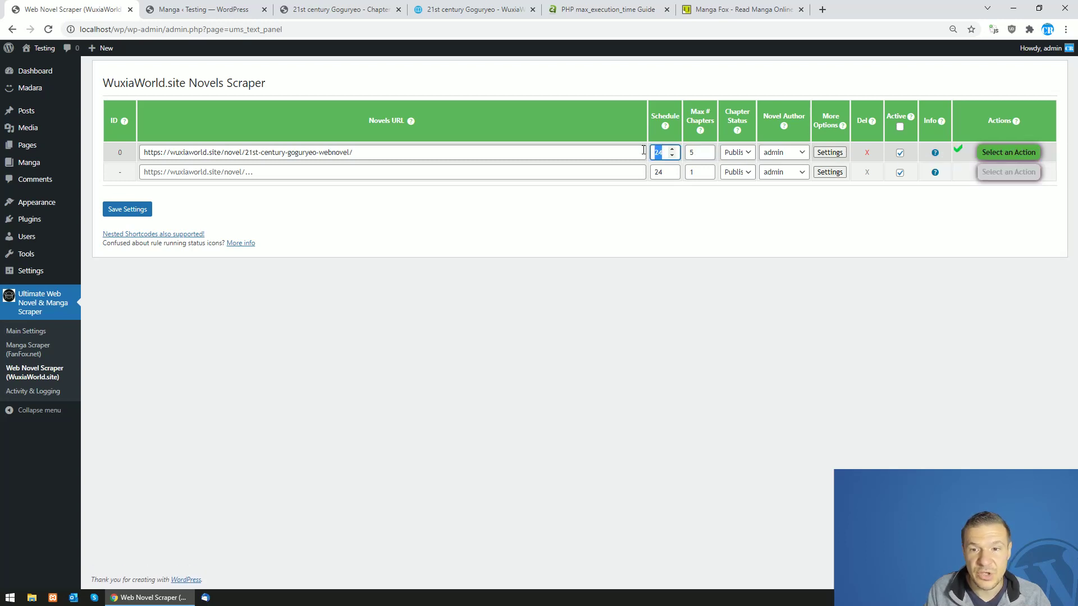
pyautogui.write('1')
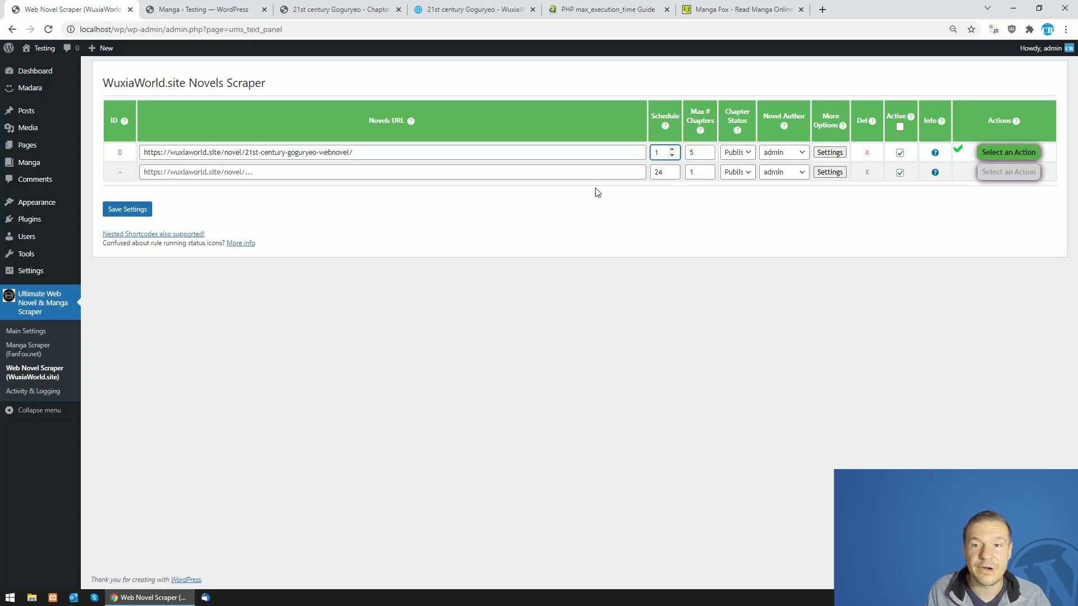
pyautogui.press('Tab')
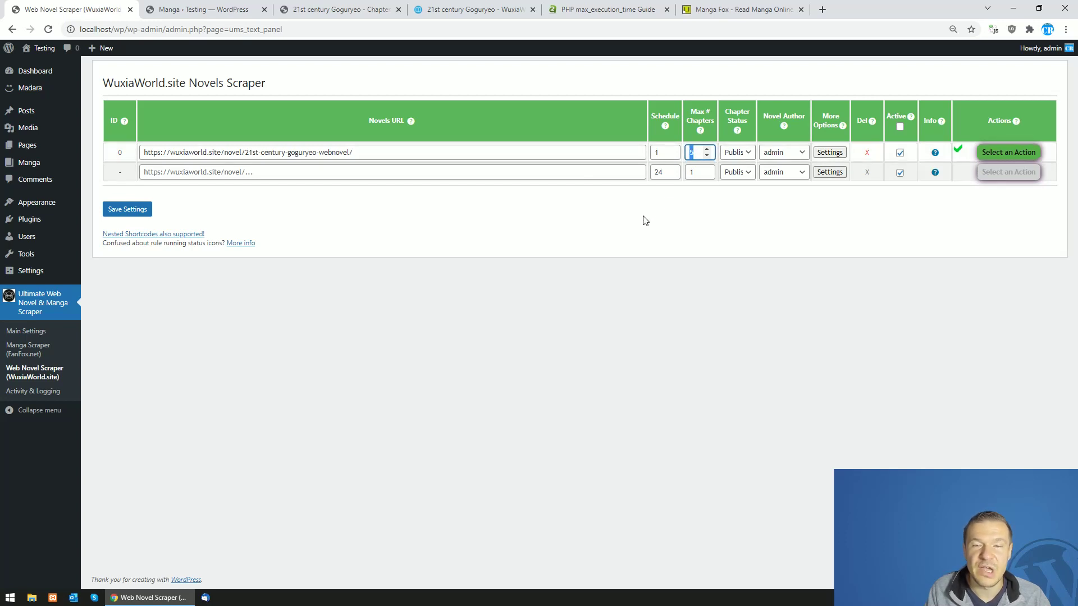
pyautogui.click(449, 205)
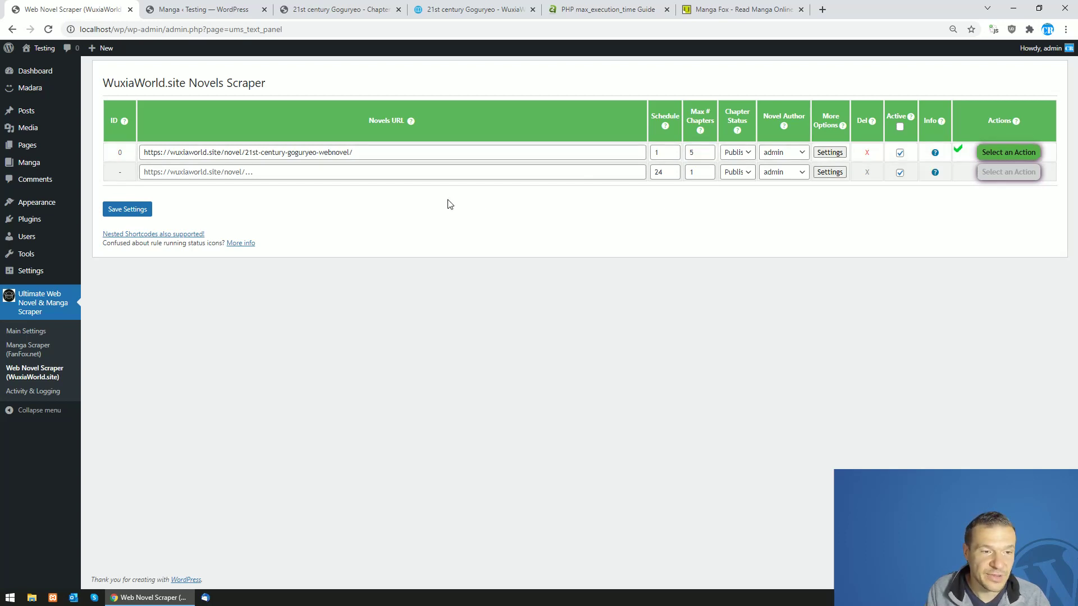
# Open Activity & Logging, leaving the settings page, and inspect the yakusoku_no_neverland log entry
pyautogui.click(27, 392)
pyautogui.click(594, 92)
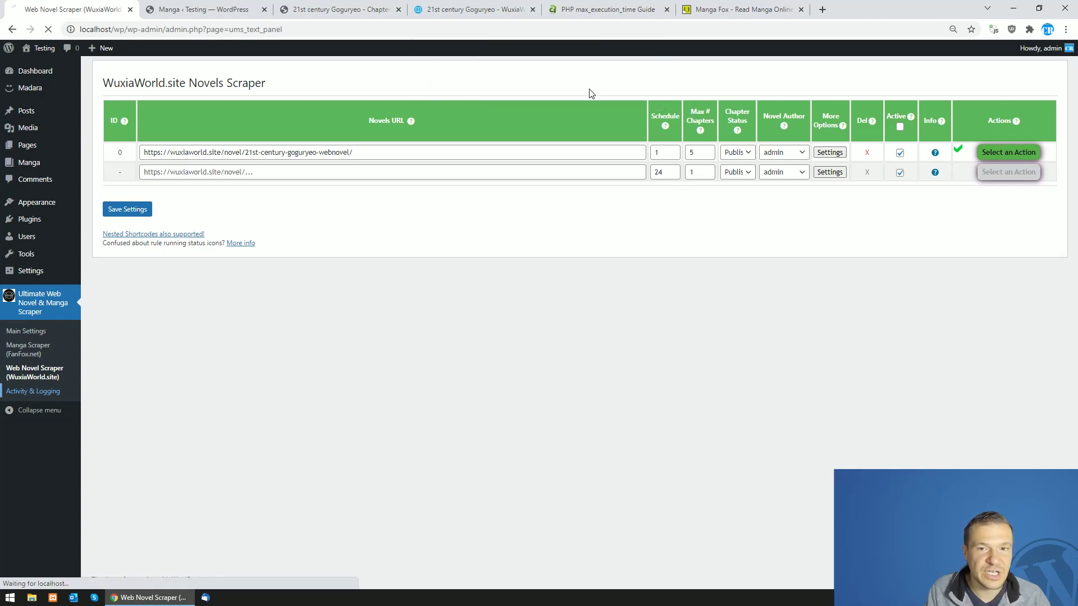
pyautogui.scroll(-5, 383, 200)
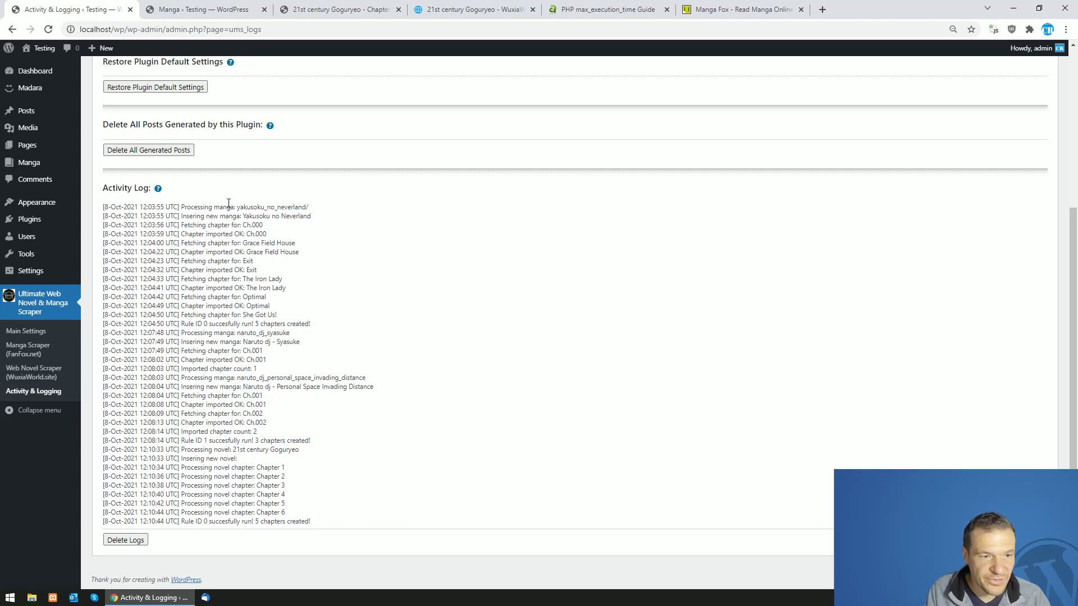
pyautogui.moveTo(180, 207); pyautogui.dragTo(264, 207)
pyautogui.click(296, 208)
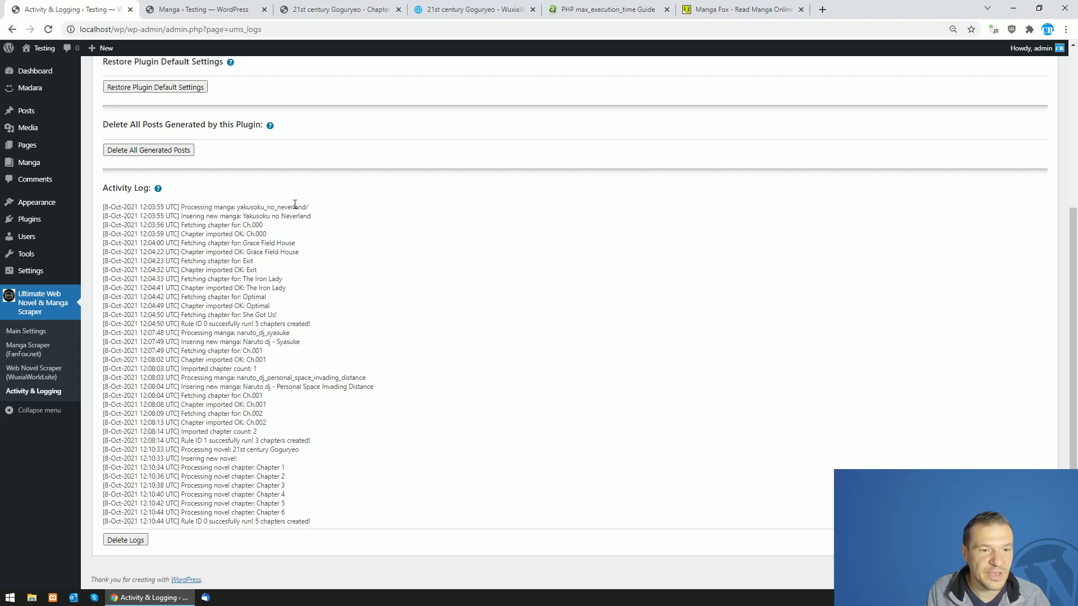
pyautogui.doubleClick(267, 207)
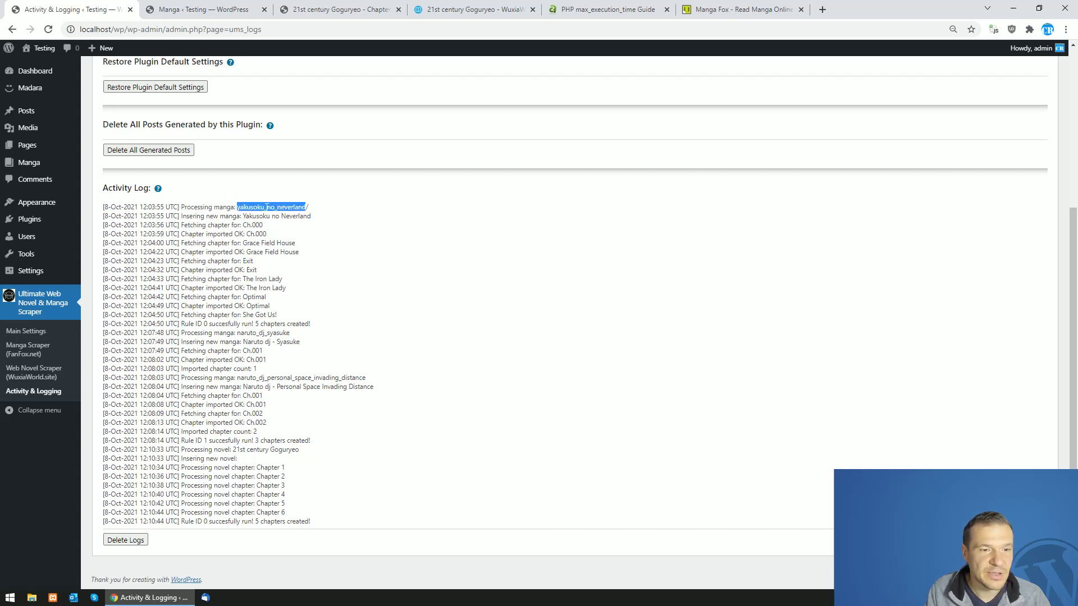
pyautogui.doubleClick(219, 207)
# Search the activity log for 'manga' and 'novel' entries, including the two Naruto imports
pyautogui.hotkey('ctrl', 'f')
pyautogui.doubleClick(261, 333)
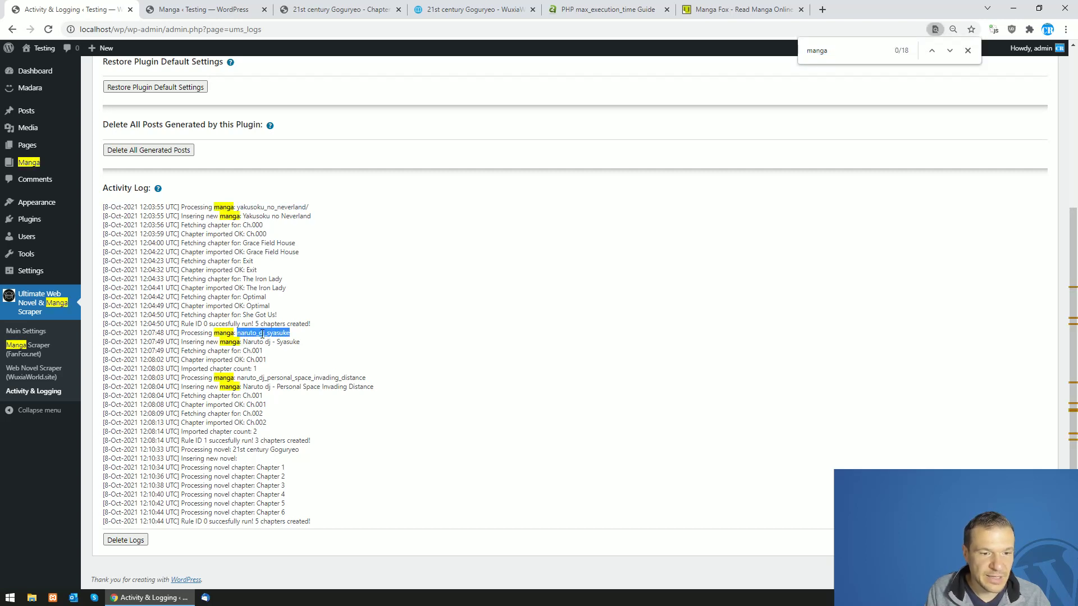
pyautogui.doubleClick(254, 378)
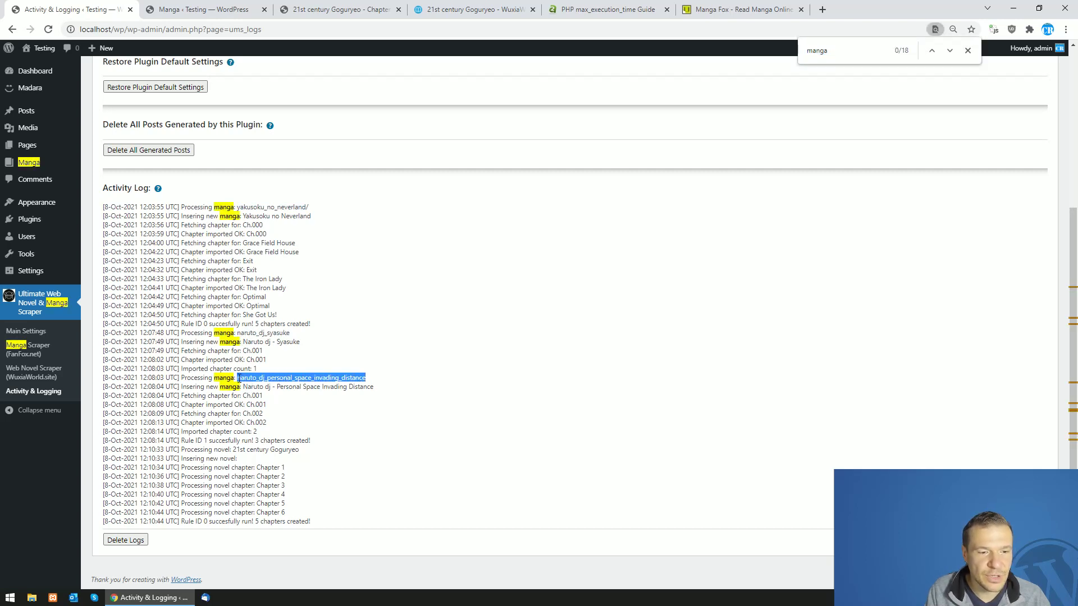
pyautogui.doubleClick(224, 450)
pyautogui.hotkey('ctrl', 'f')
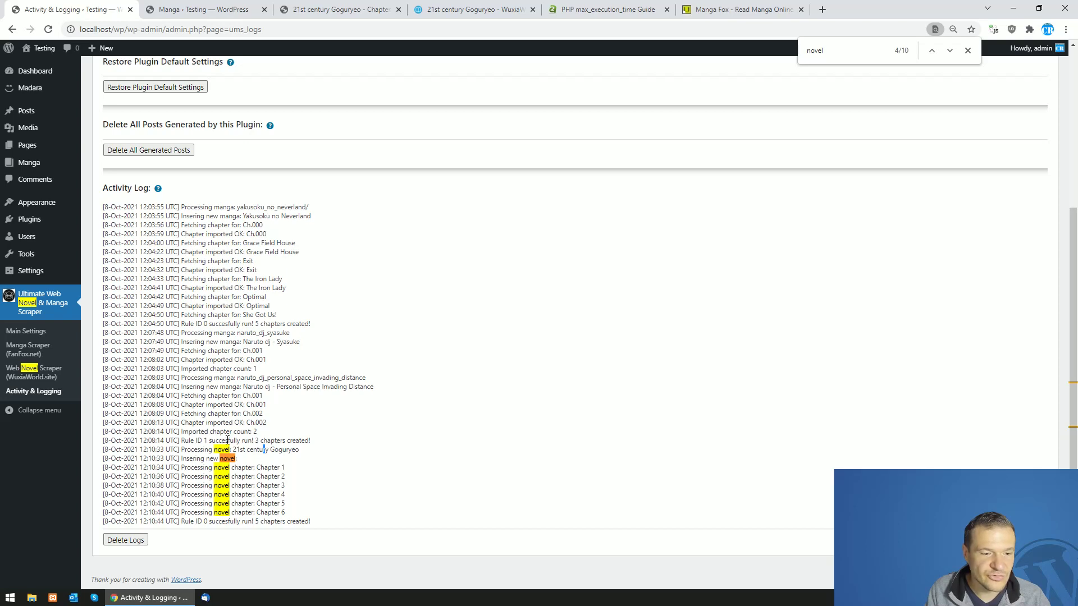
pyautogui.scroll(4, 159, 383)
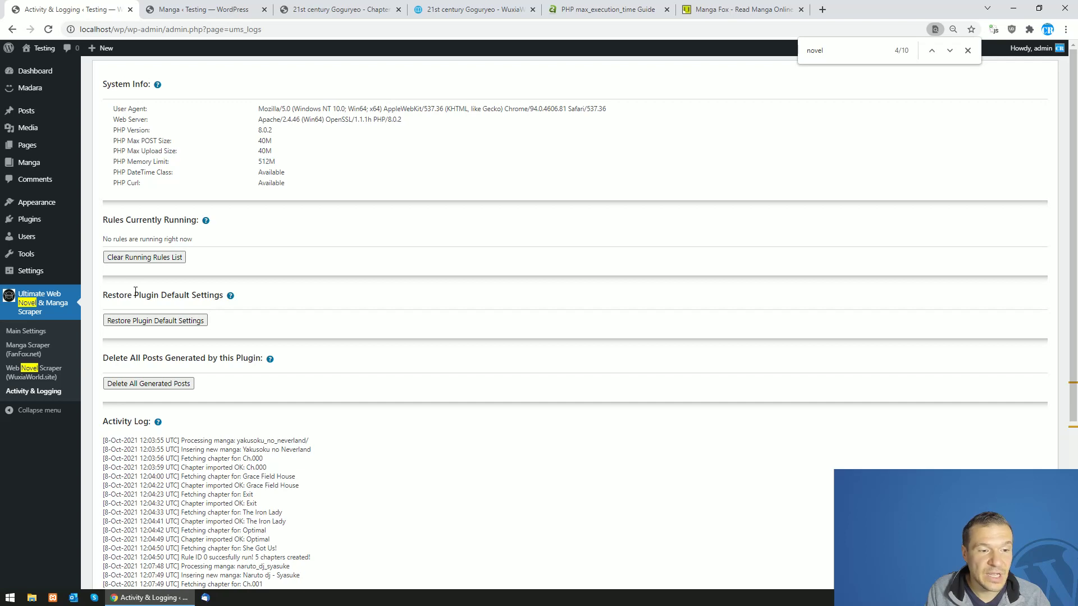
pyautogui.moveTo(135, 291); pyautogui.dragTo(220, 291)
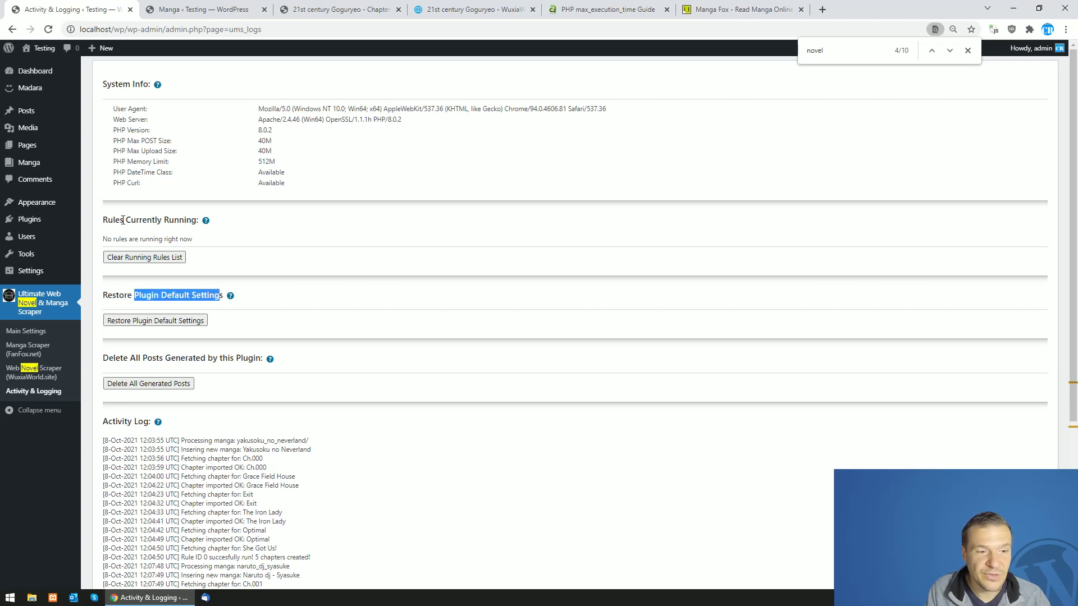
pyautogui.moveTo(125, 220); pyautogui.dragTo(192, 219)
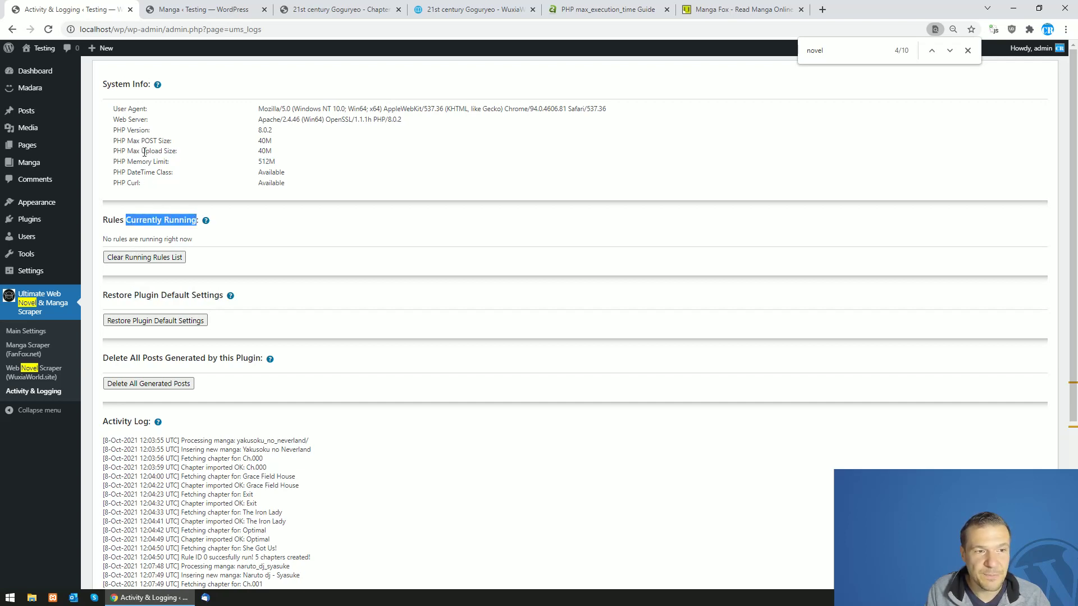
pyautogui.moveTo(124, 240); pyautogui.dragTo(176, 240)
pyautogui.click(121, 251)
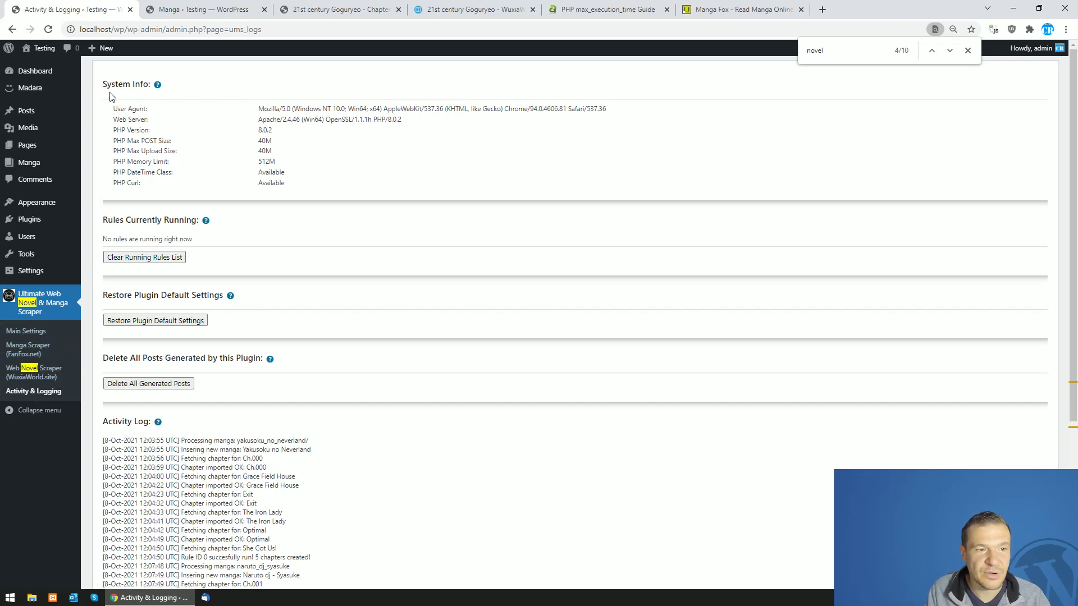
pyautogui.tripleClick(138, 84)
pyautogui.click(148, 130)
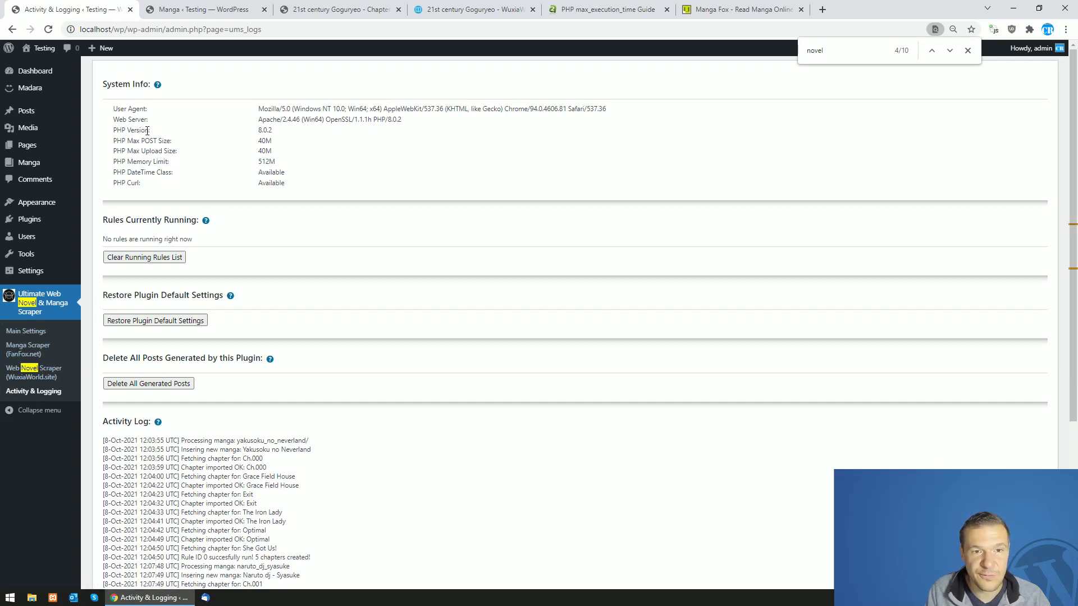
# Scroll Main Settings to the HeadlessBrowserAPI key field, then bring up FanFox.net Manga Scraper in a new tab
pyautogui.click(25, 333)
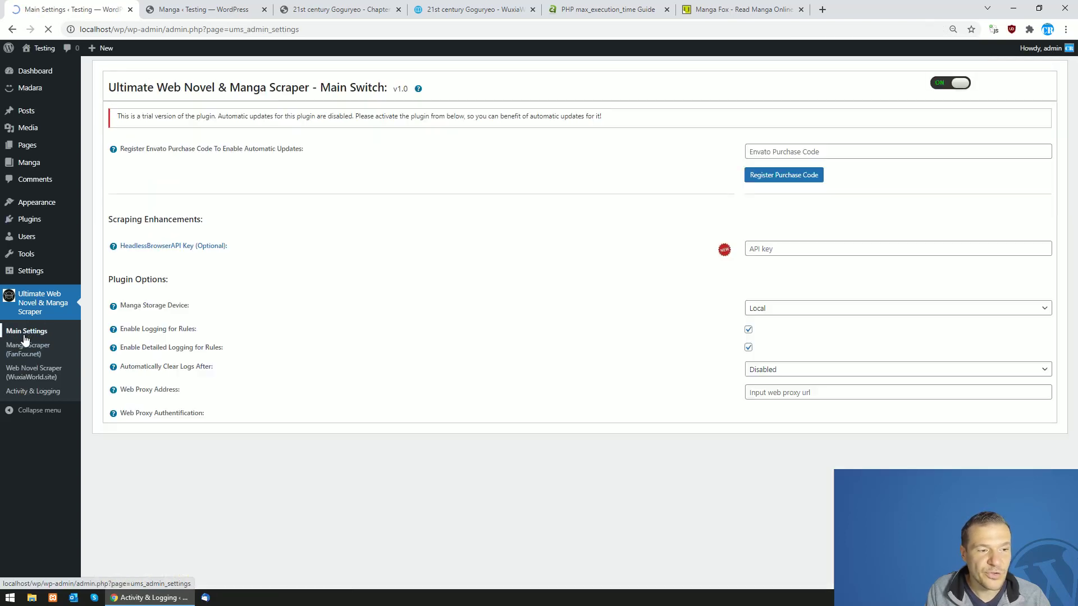
pyautogui.scroll(-1, 290, 264)
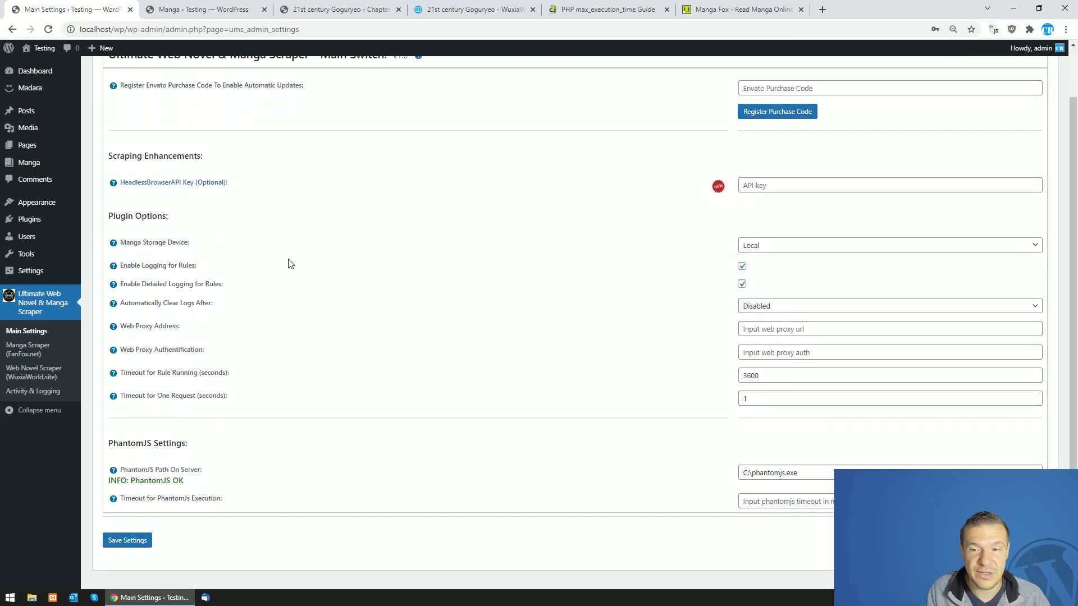
pyautogui.scroll(-1, 290, 263)
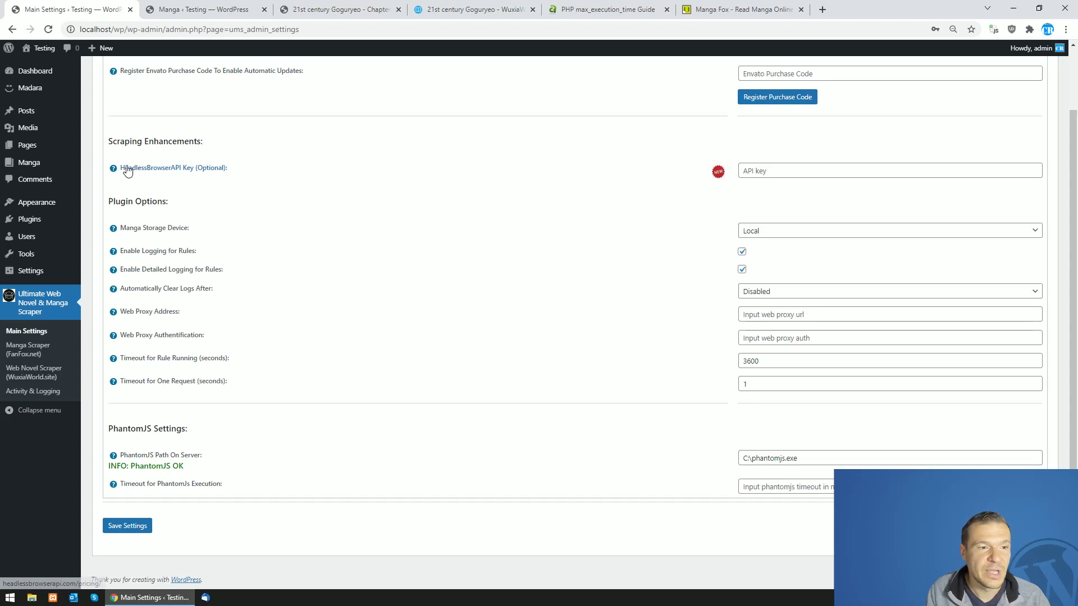
pyautogui.click(757, 169)
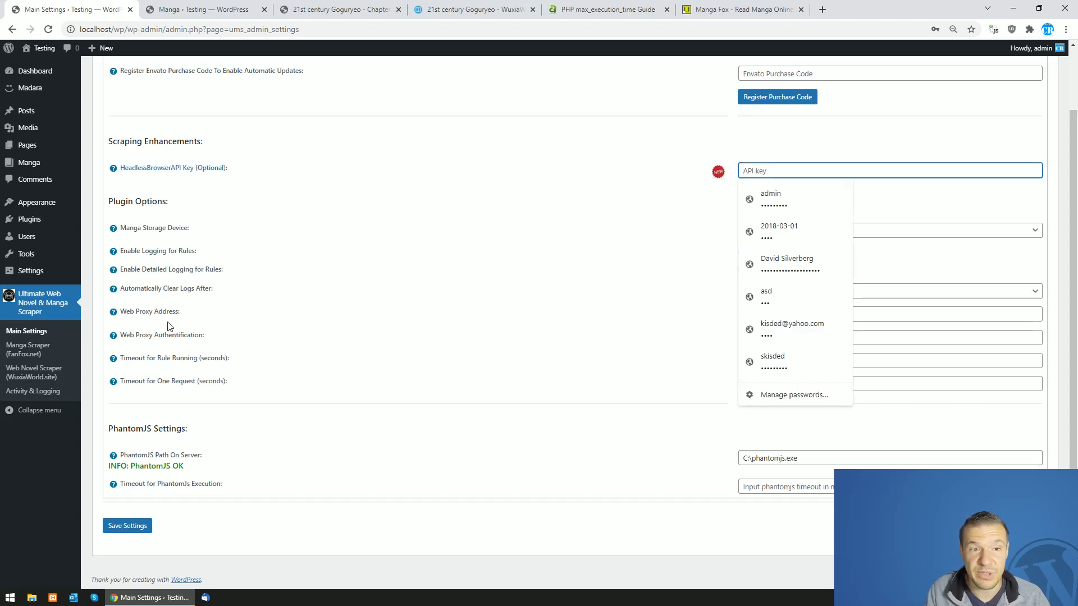
pyautogui.middleClick(26, 350)
pyautogui.click(203, 6)
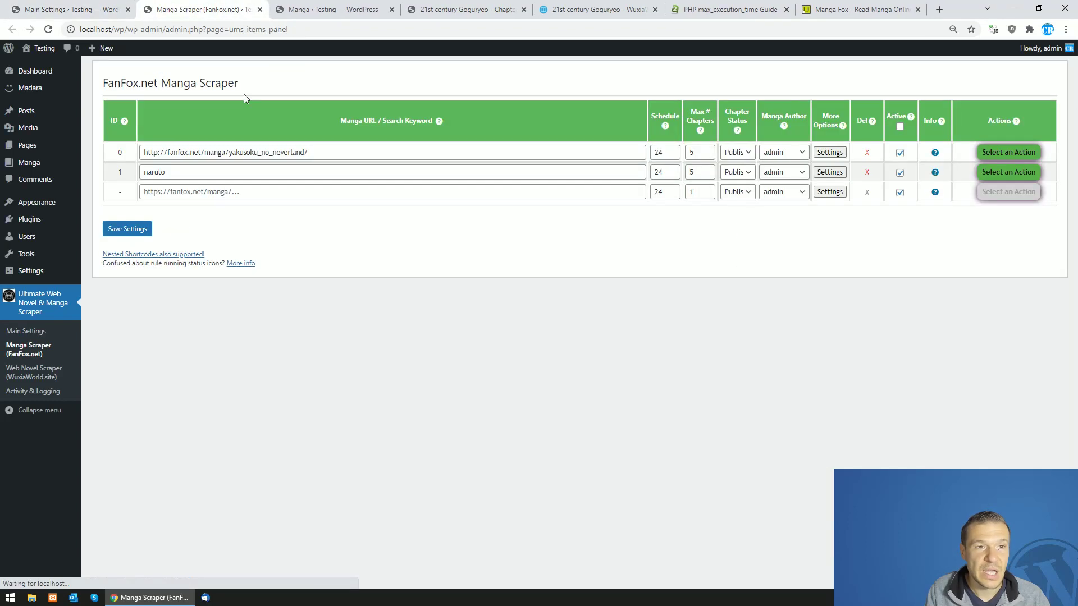
# Open rule 0's settings and list the Content Scraping Method To Use options, then go back to Main Settings
pyautogui.click(831, 152)
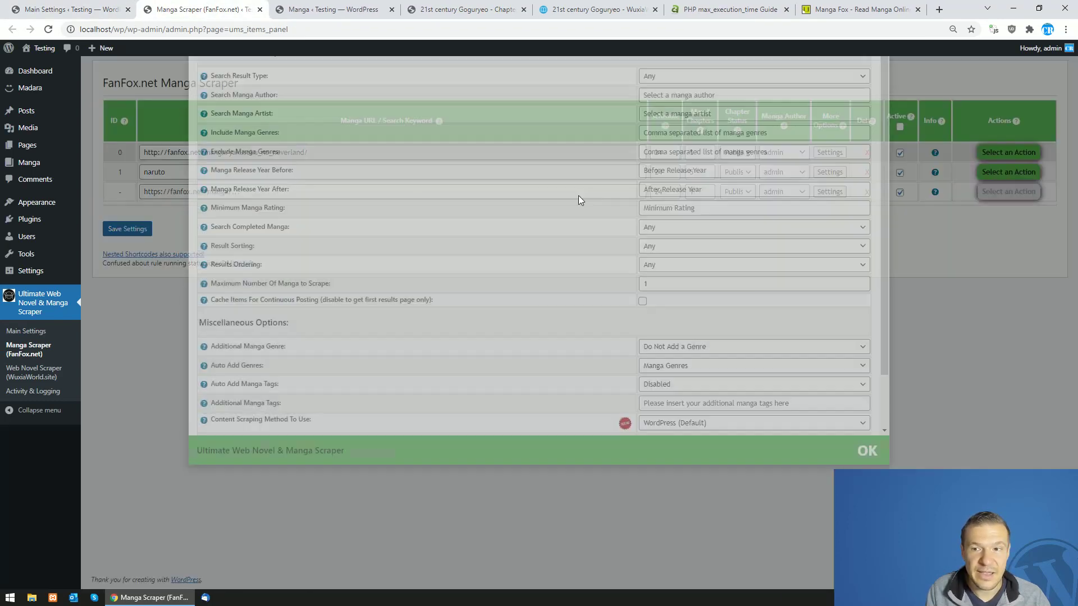
pyautogui.click(122, 8)
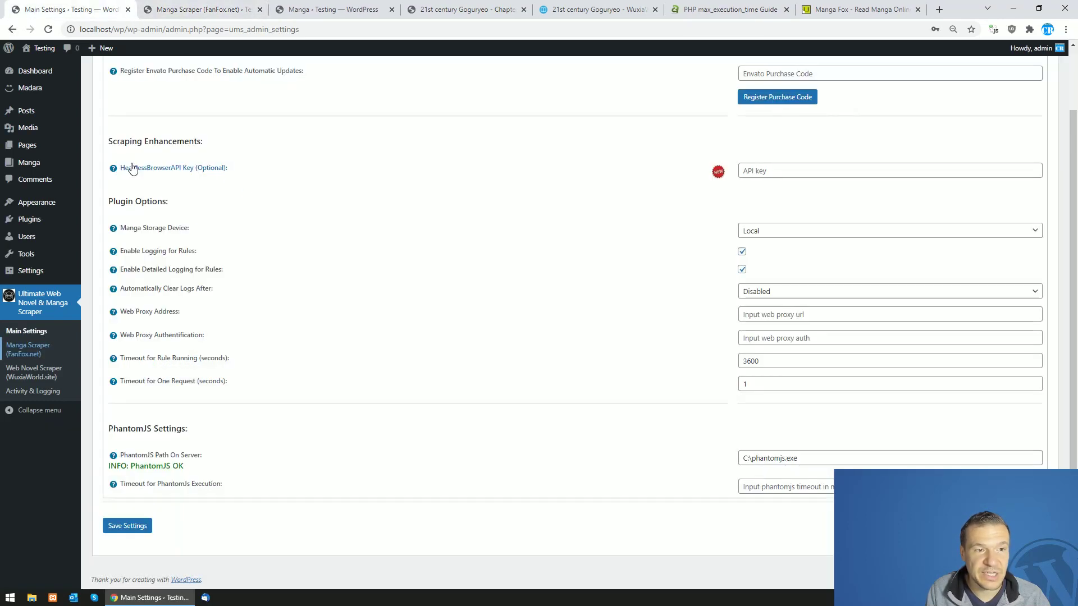
pyautogui.hotkey('ctrl', 'Tab')
pyautogui.scroll(-2, 299, 236)
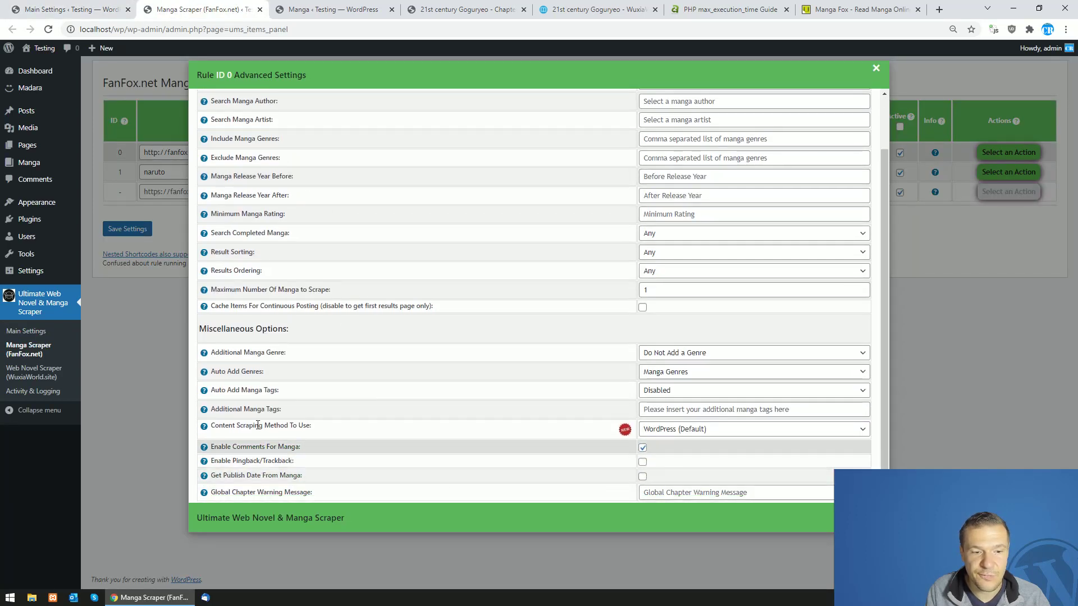
pyautogui.moveTo(212, 427); pyautogui.dragTo(315, 427)
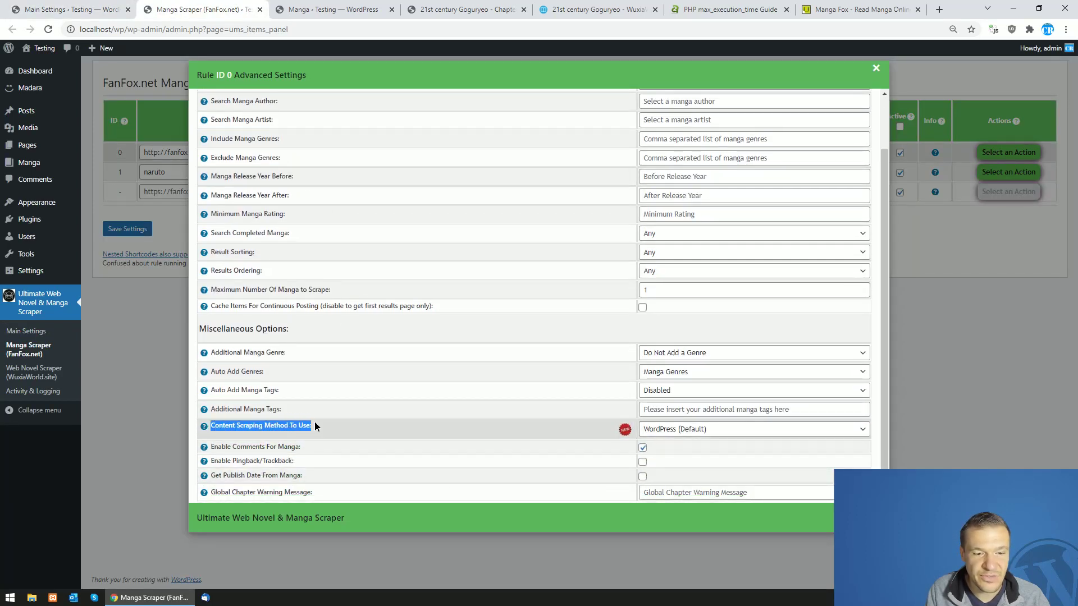
pyautogui.click(685, 432)
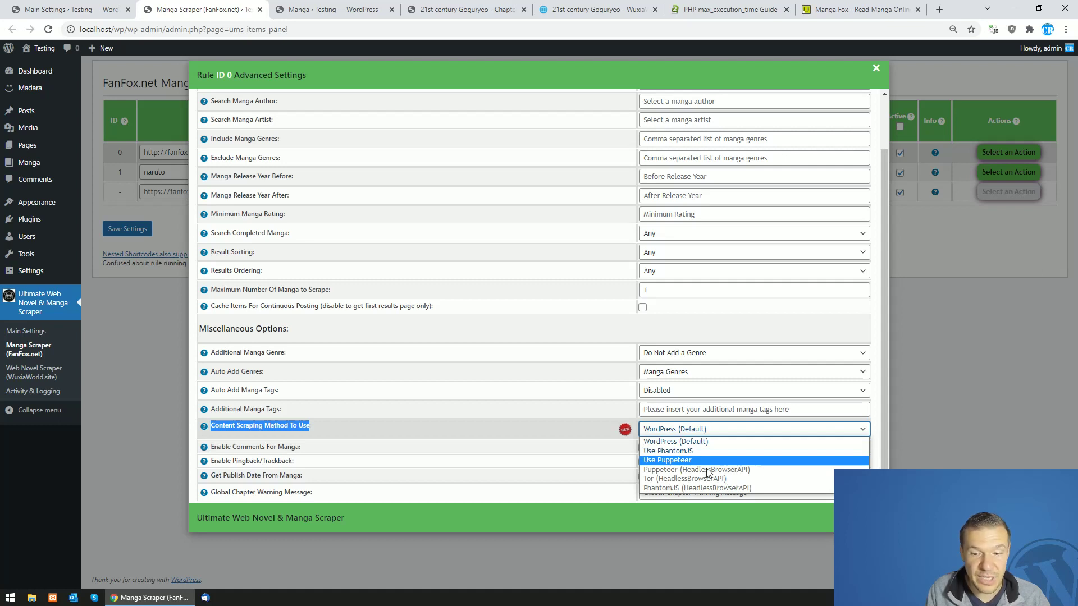
pyautogui.hotkey('ctrl', 'pageup')
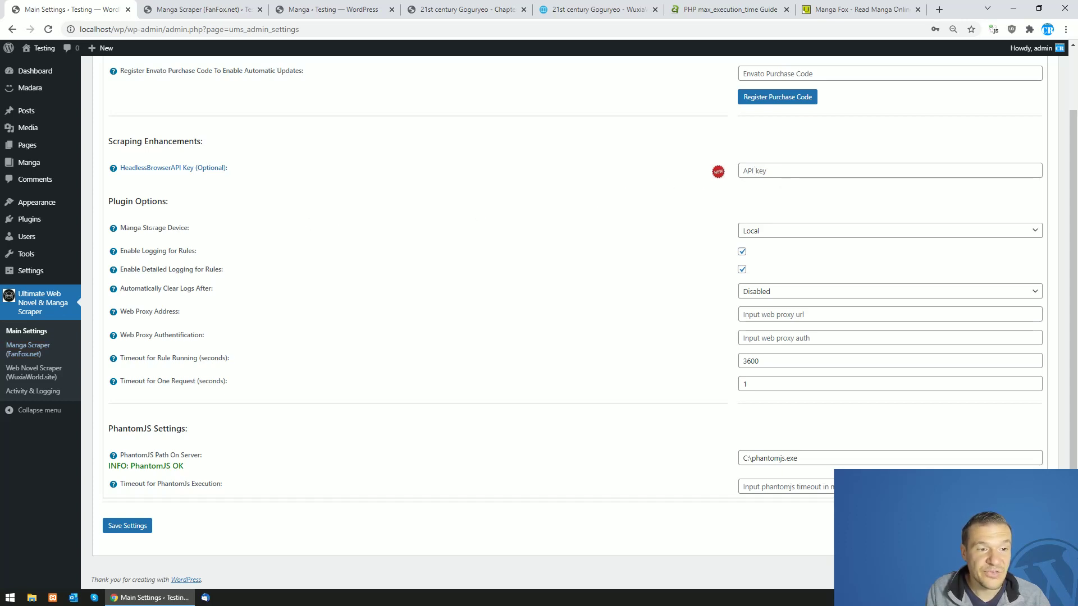
# Show the Manga Storage Device options Local, Blogspot and Google Photos while keeping Local
pyautogui.moveTo(140, 228); pyautogui.dragTo(182, 228)
pyautogui.click(769, 231)
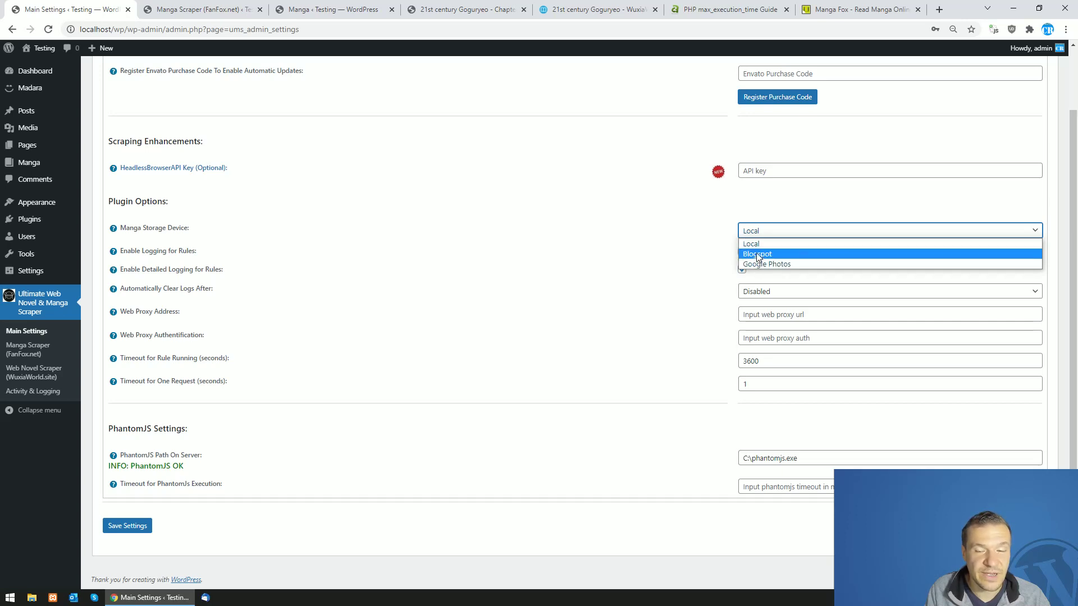
pyautogui.click(461, 236)
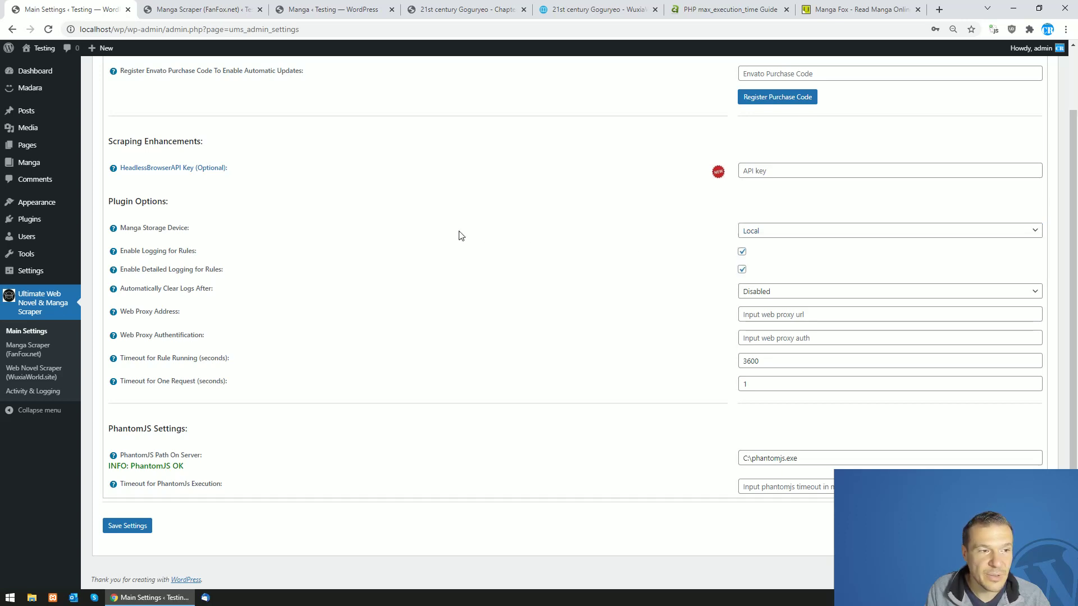
pyautogui.click(755, 229)
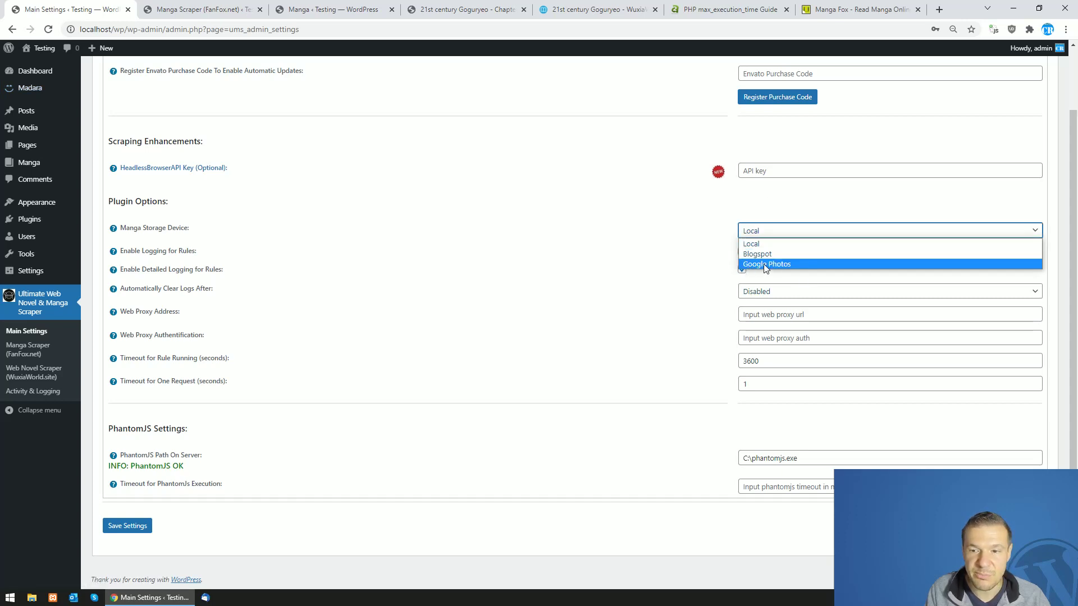
# Keep storage on Local, open Madara in a new tab, and go to Manga > WP Manga Storage
pyautogui.click(333, 229)
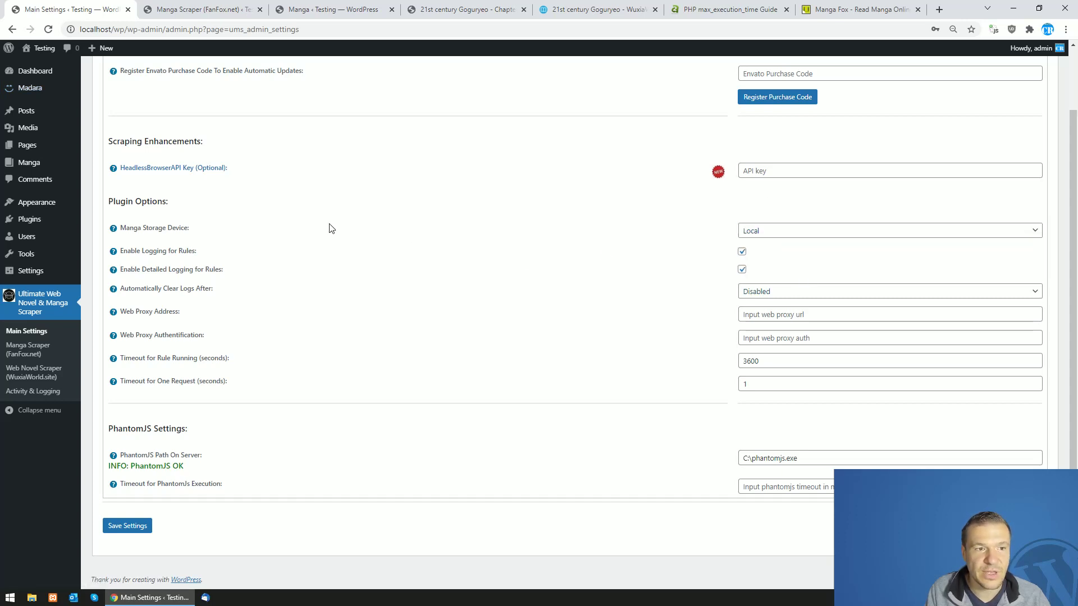
pyautogui.middleClick(32, 89)
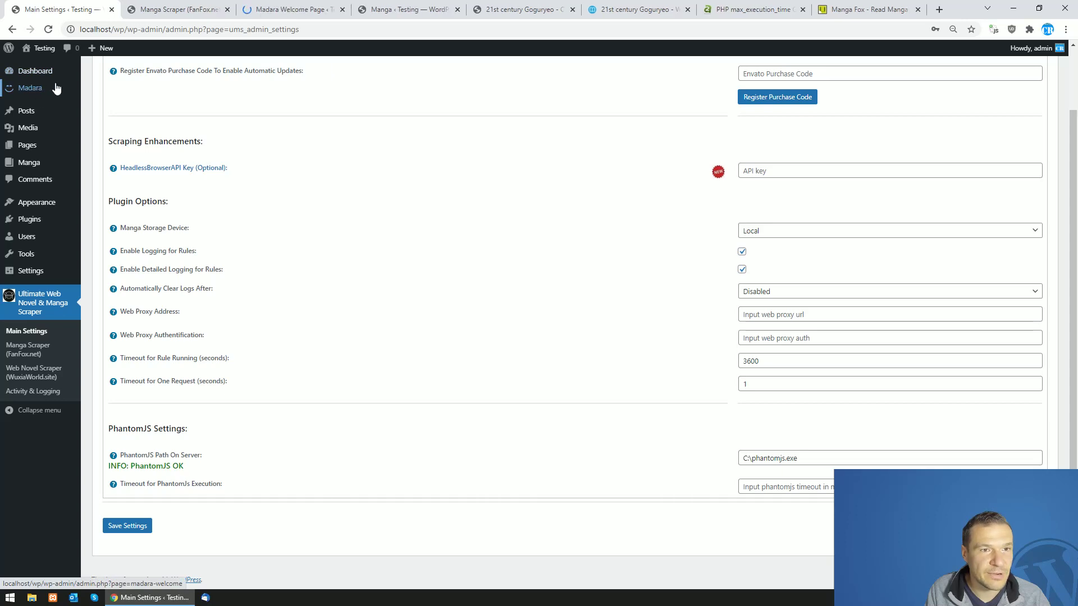
pyautogui.click(277, 10)
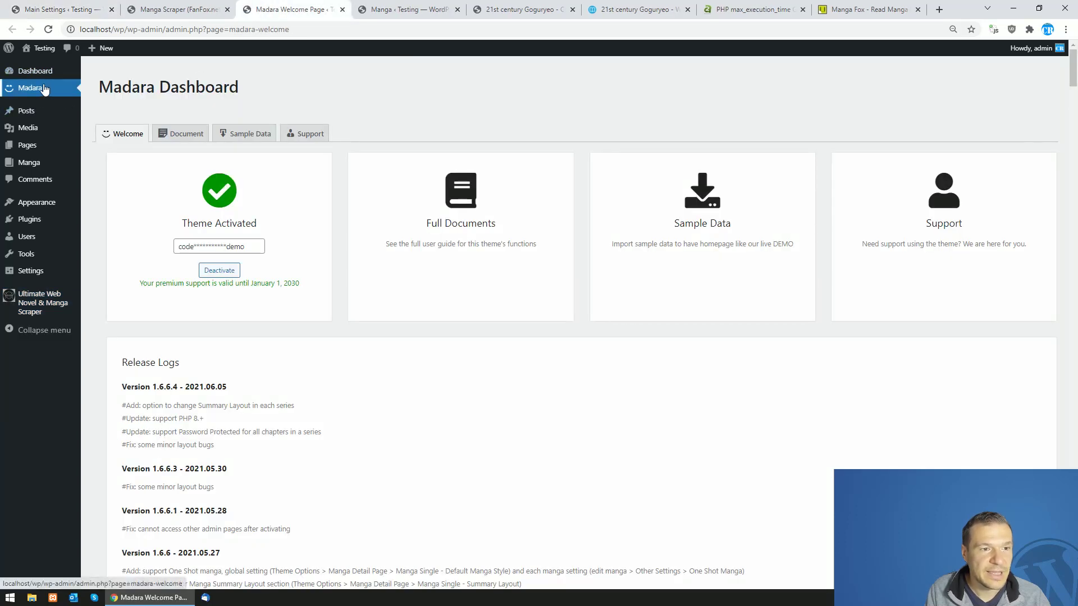
pyautogui.moveTo(33, 164)
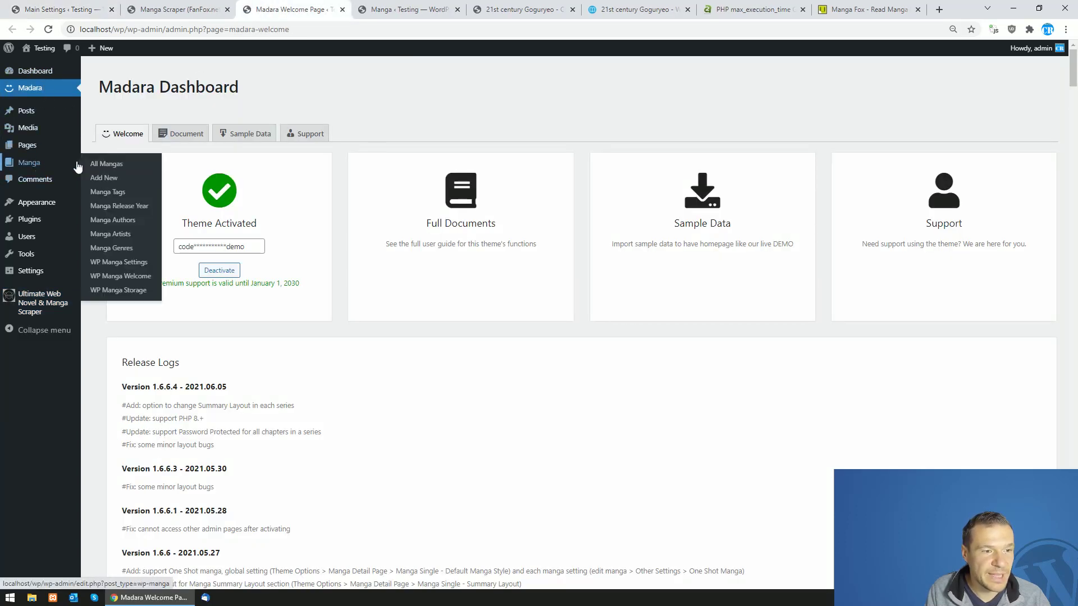
pyautogui.click(103, 292)
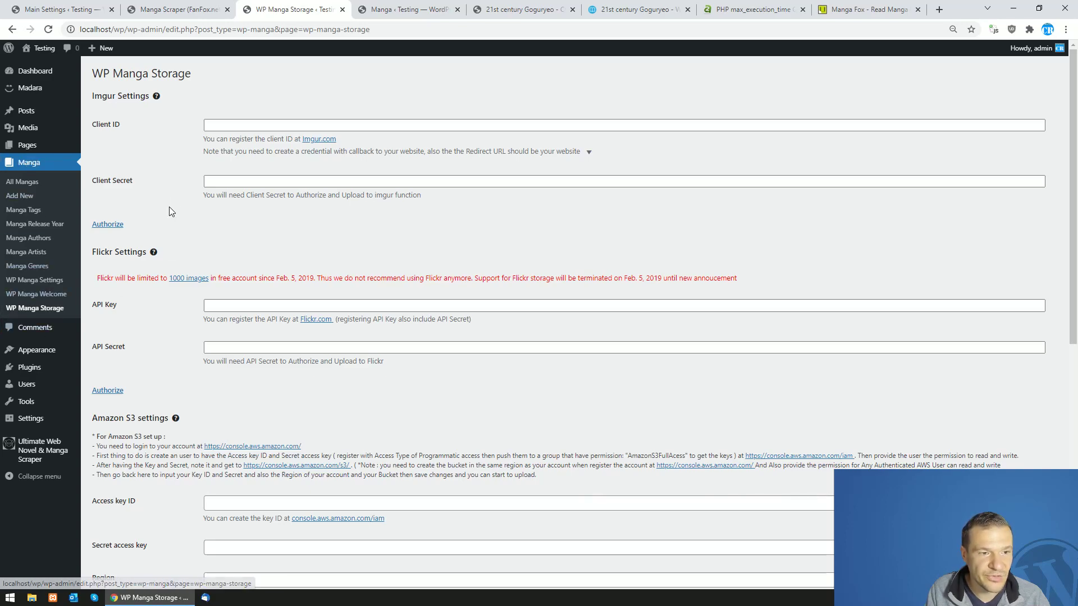
pyautogui.scroll(-6, 156, 221)
pyautogui.scroll(3, 156, 220)
pyautogui.scroll(-5, 156, 220)
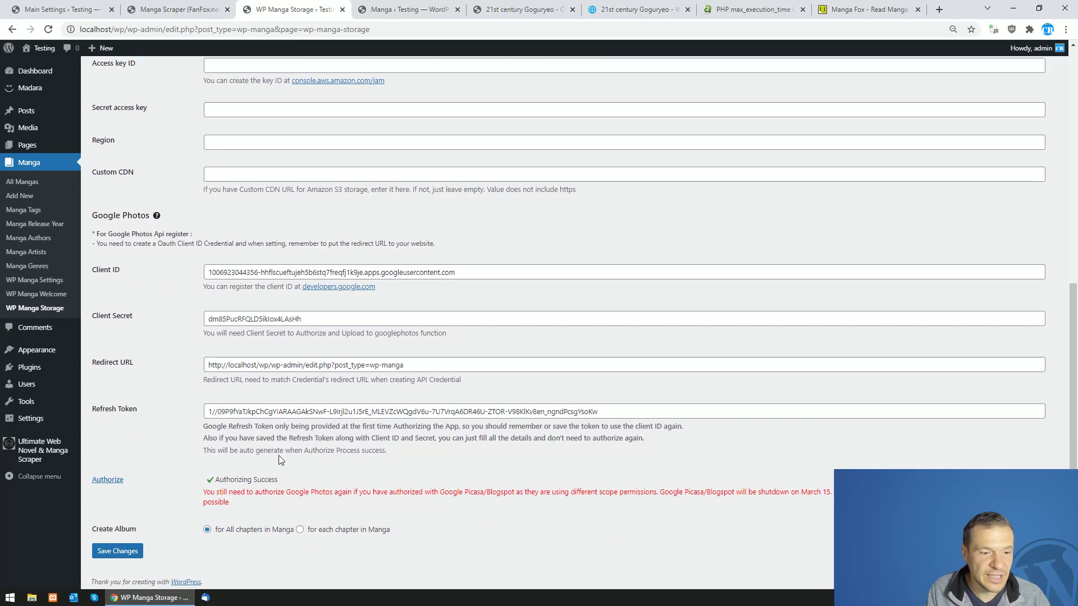
pyautogui.scroll(7, 278, 456)
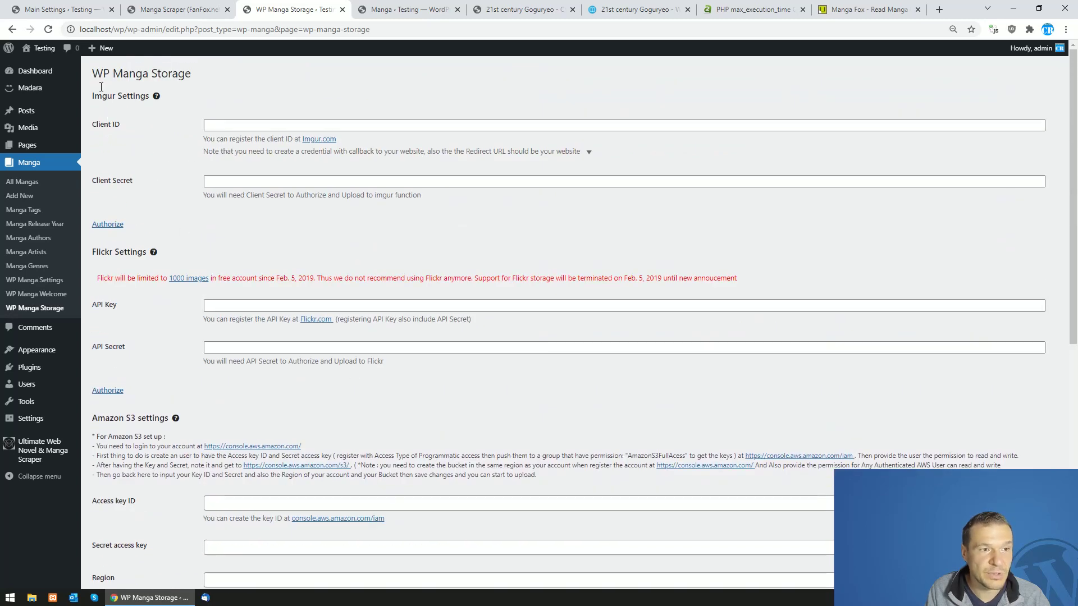
pyautogui.doubleClick(101, 93)
pyautogui.doubleClick(101, 254)
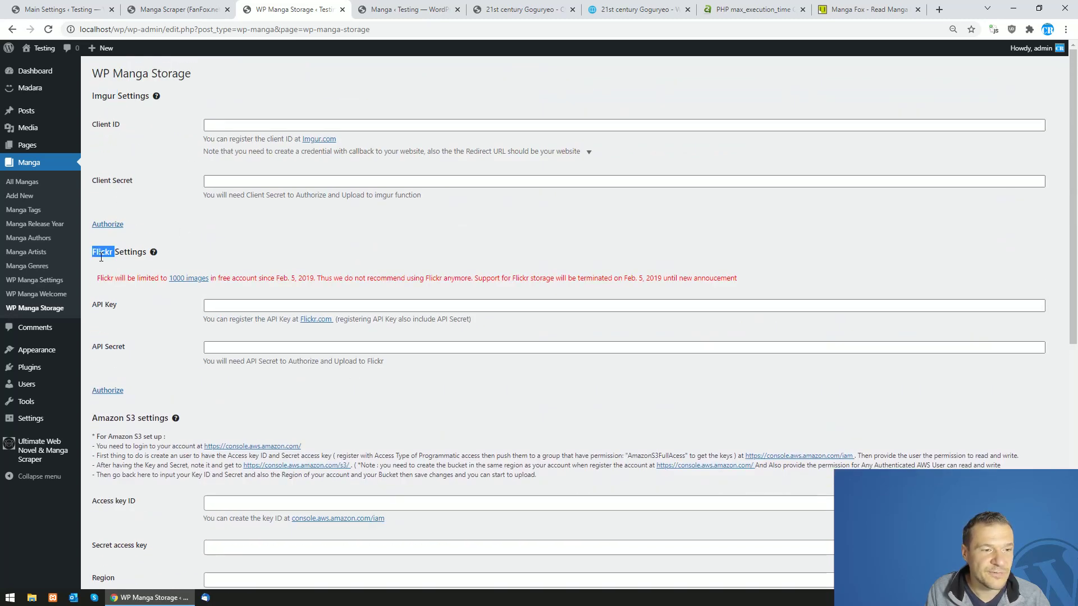
pyautogui.scroll(-3, 101, 253)
pyautogui.doubleClick(113, 250)
pyautogui.scroll(-1, 137, 340)
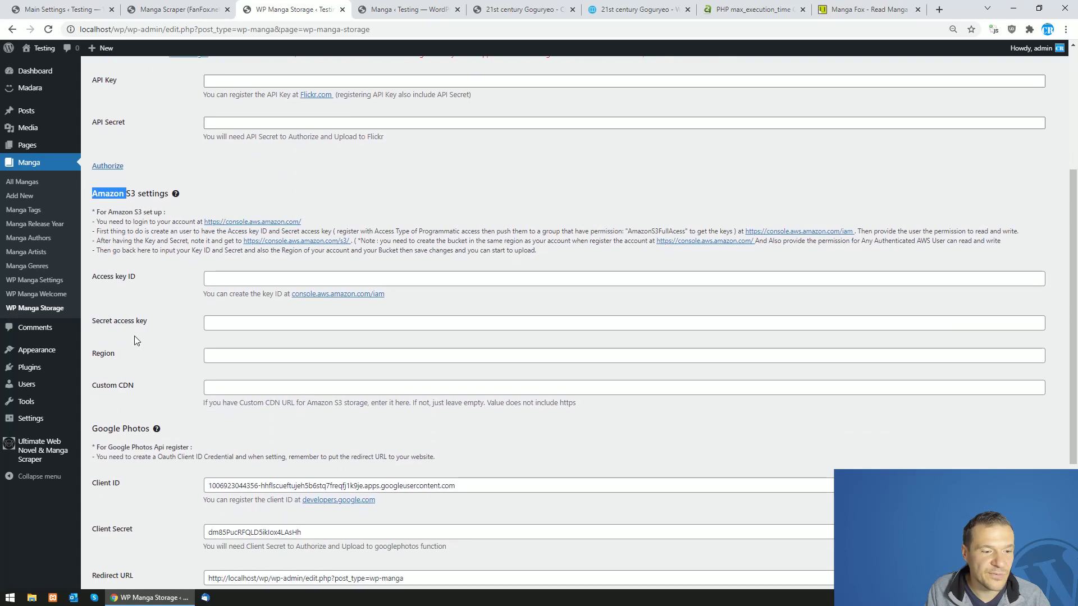
pyautogui.doubleClick(112, 430)
pyautogui.scroll(4, 149, 365)
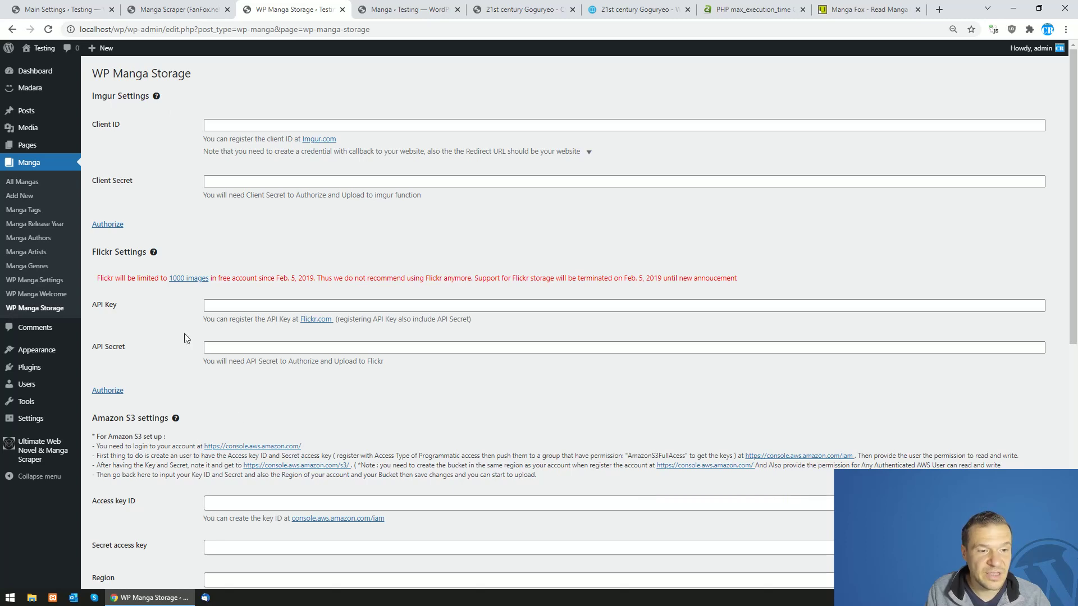
# Confirm Local as the Manga Storage Device and open Activity & Logging in a new tab
pyautogui.click(194, 6)
pyautogui.click(53, 6)
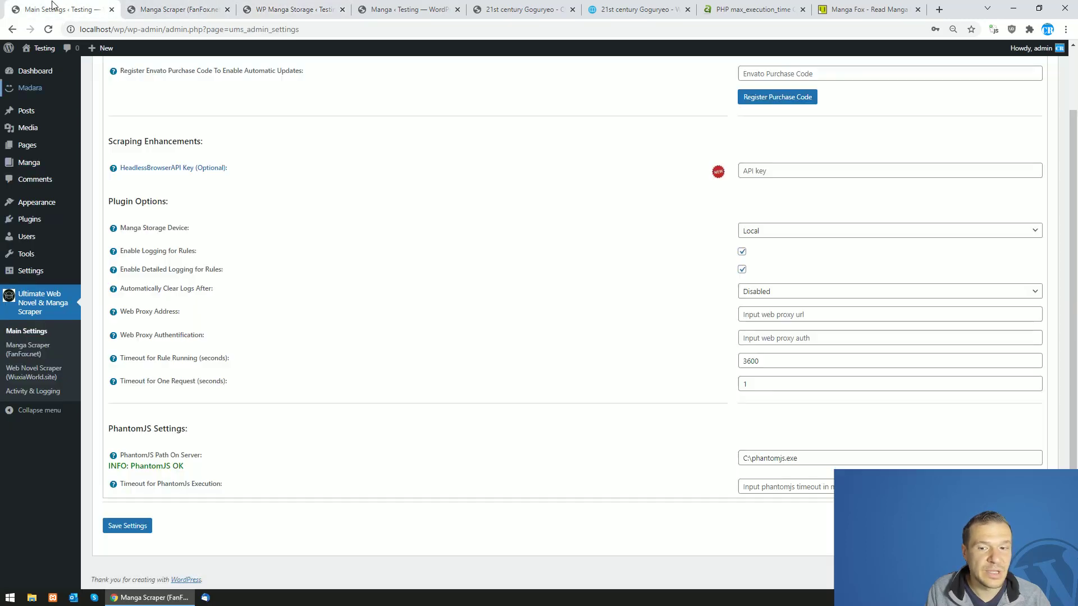
pyautogui.click(753, 232)
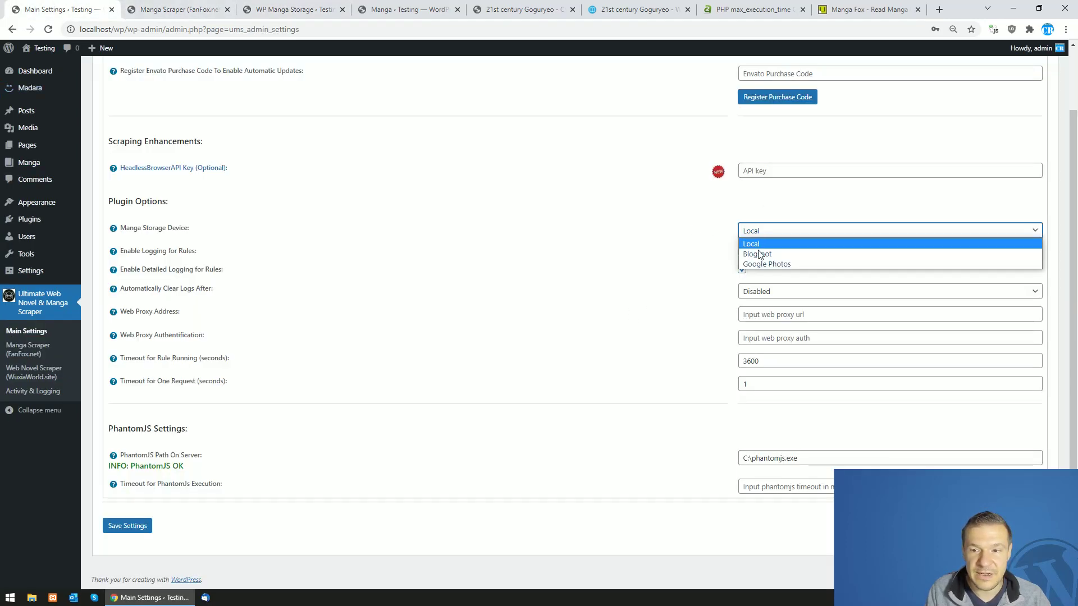
pyautogui.click(378, 243)
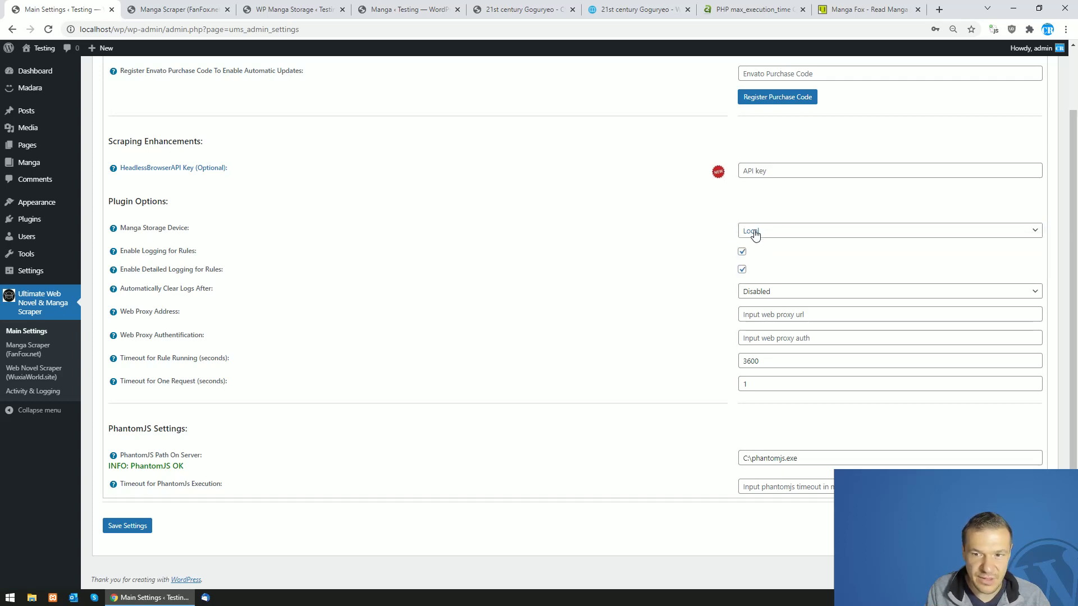
pyautogui.click(746, 235)
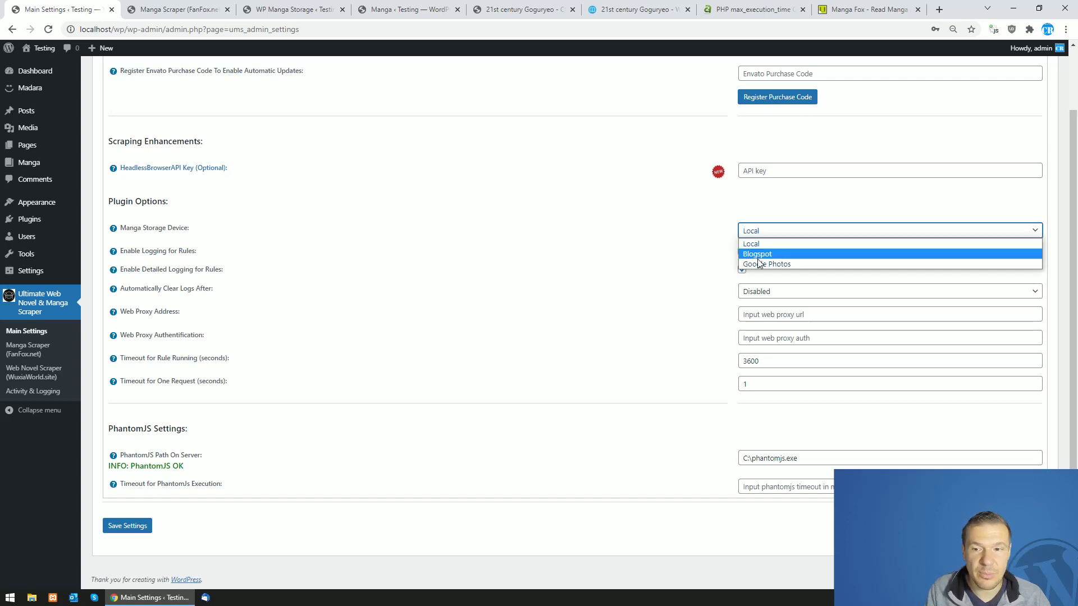
pyautogui.click(684, 235)
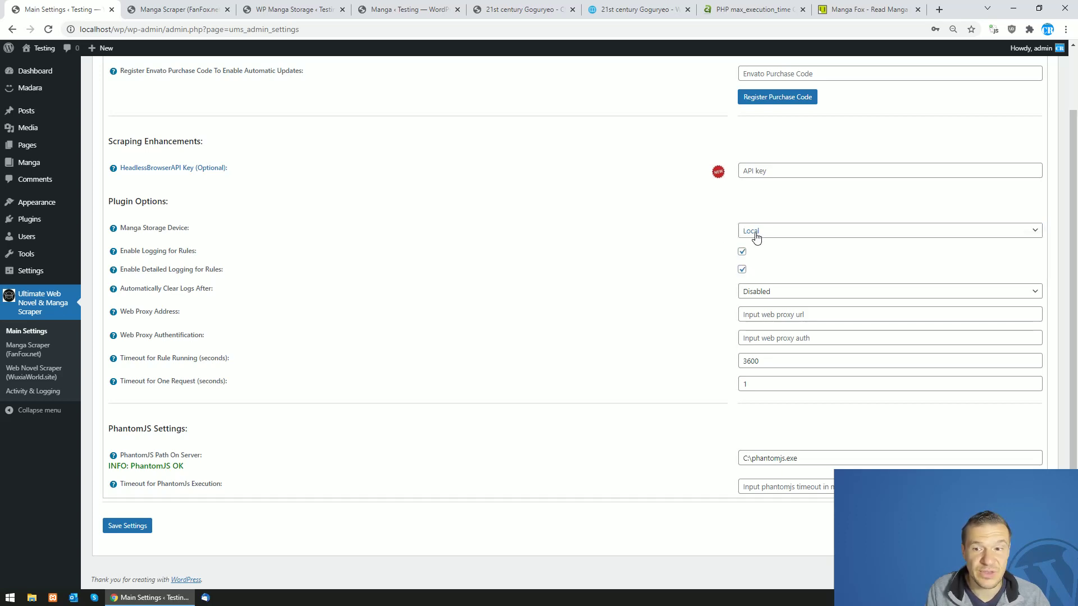
pyautogui.moveTo(157, 251); pyautogui.dragTo(214, 270)
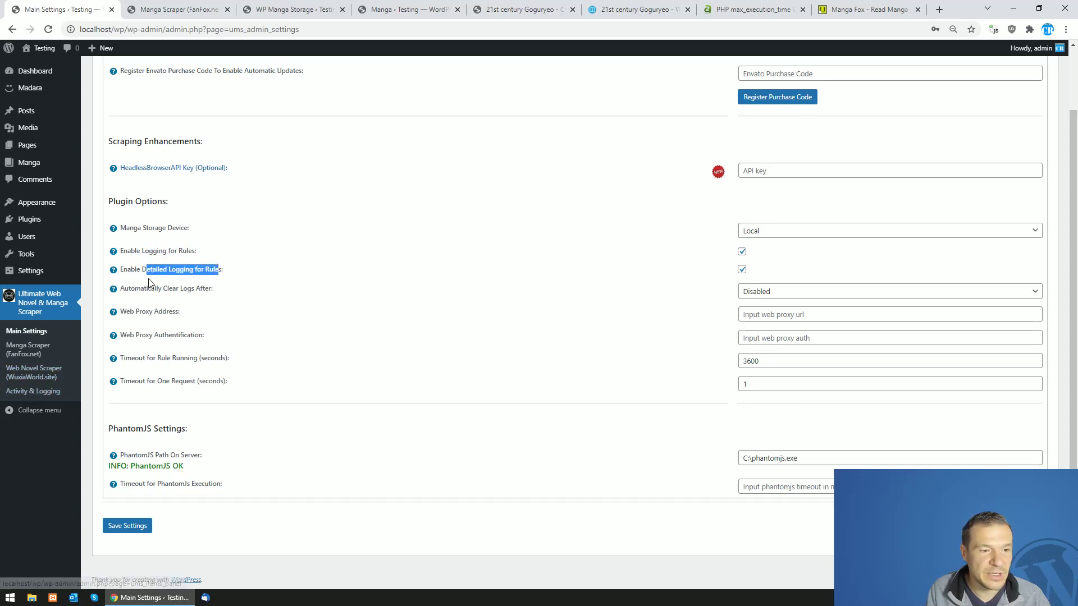
pyautogui.keyDown('ctrl'); pyautogui.keyDown('shift'); pyautogui.click(56, 396); pyautogui.keyUp('shift'); pyautogui.keyUp('ctrl')
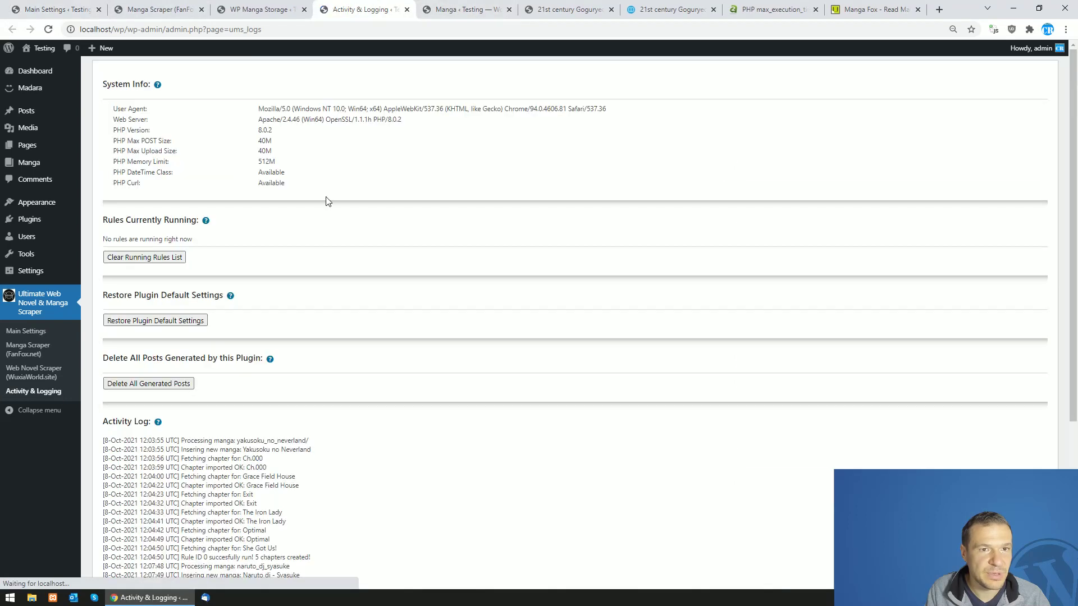
# Reopen Main Settings, keeping rule logging enabled and automatic log clearing set to Disabled
pyautogui.click(28, 331)
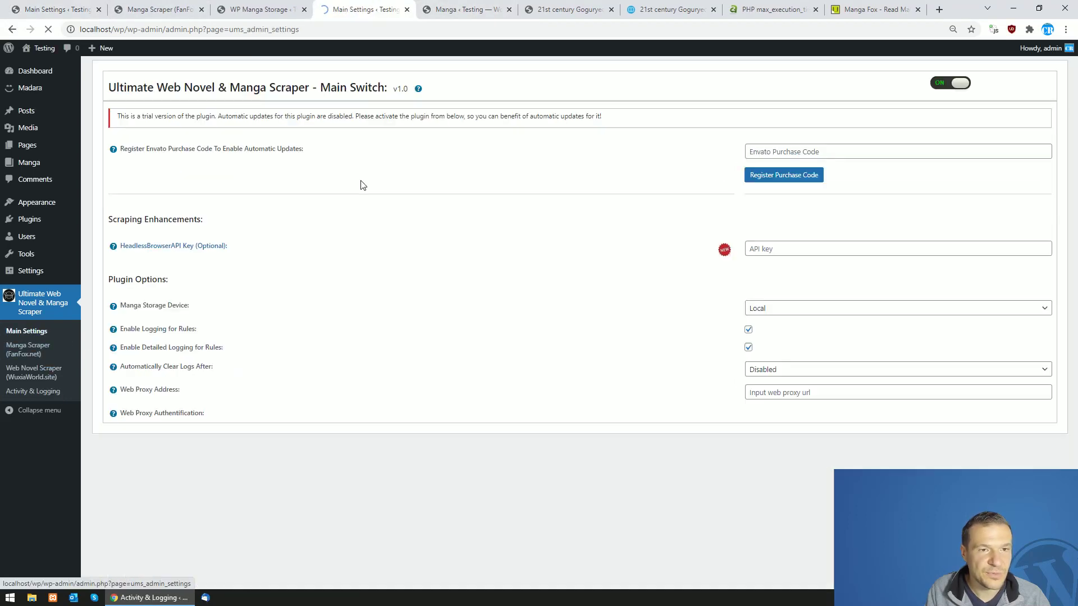
pyautogui.click(742, 323)
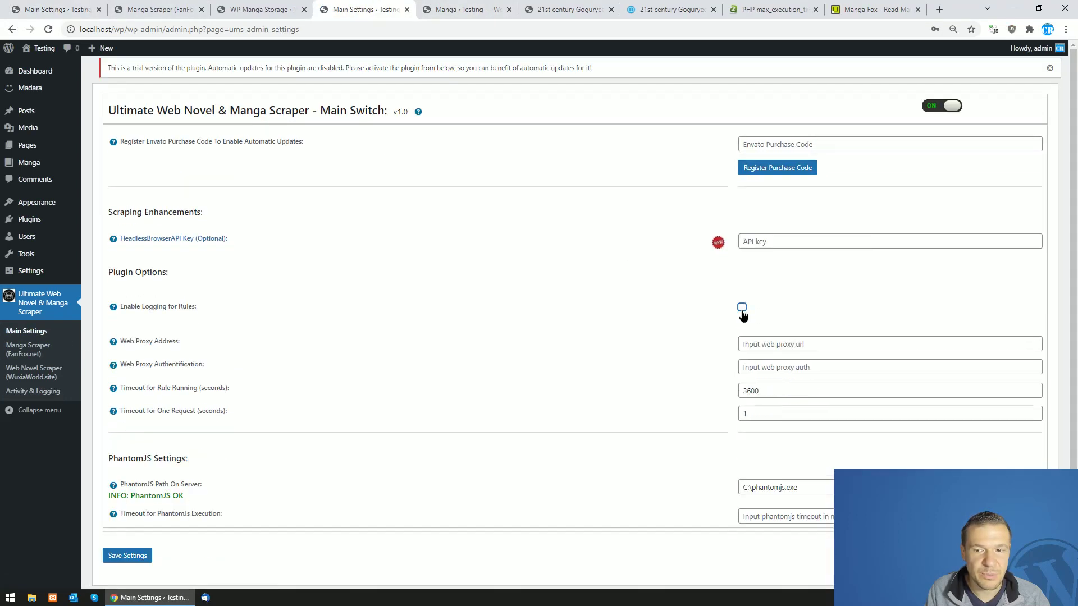
pyautogui.click(742, 308)
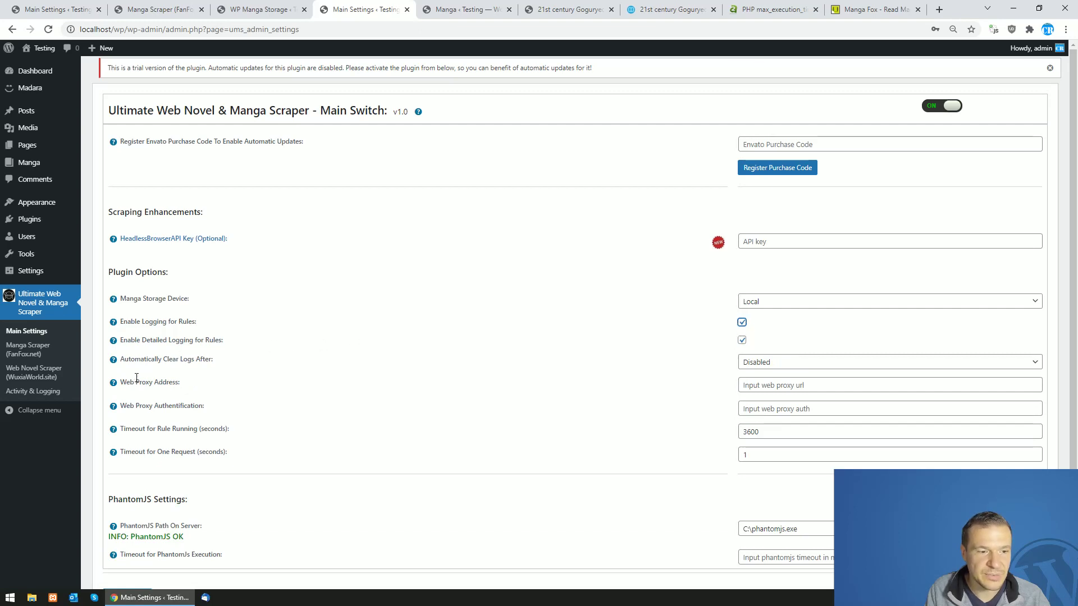
pyautogui.moveTo(141, 362); pyautogui.dragTo(218, 366)
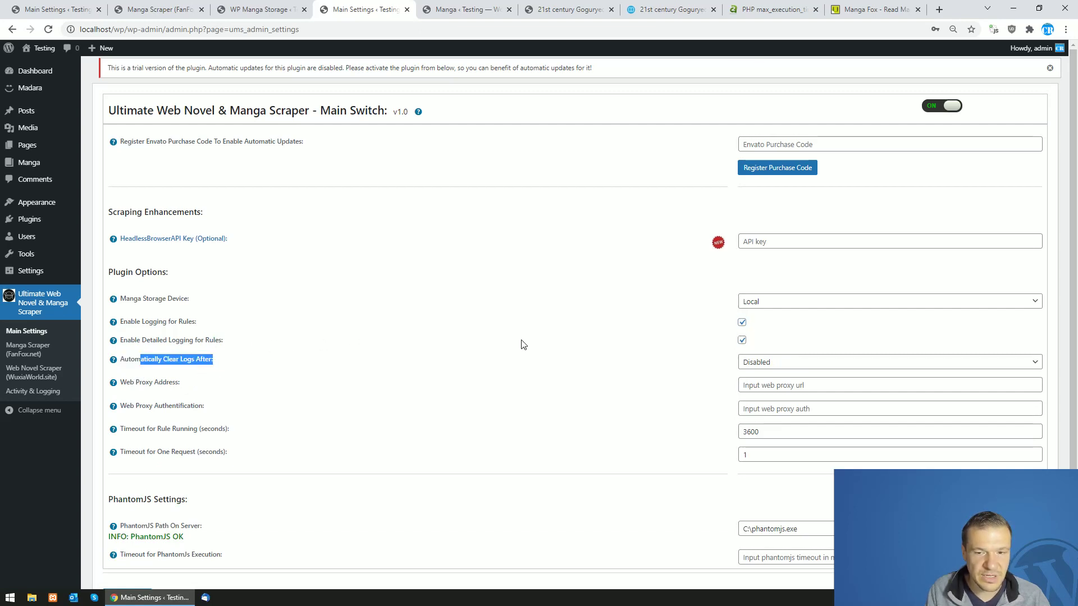
pyautogui.click(779, 363)
pyautogui.click(679, 369)
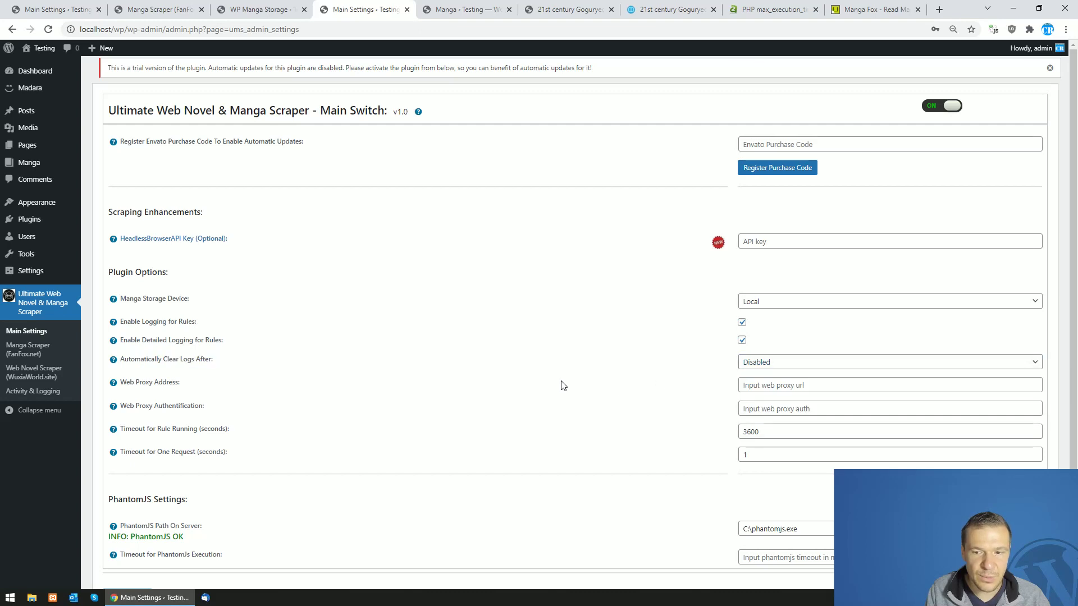
# Inspect the web proxy address and proxy authentication fields, leaving both empty
pyautogui.moveTo(187, 390); pyautogui.dragTo(145, 384)
pyautogui.click(805, 400)
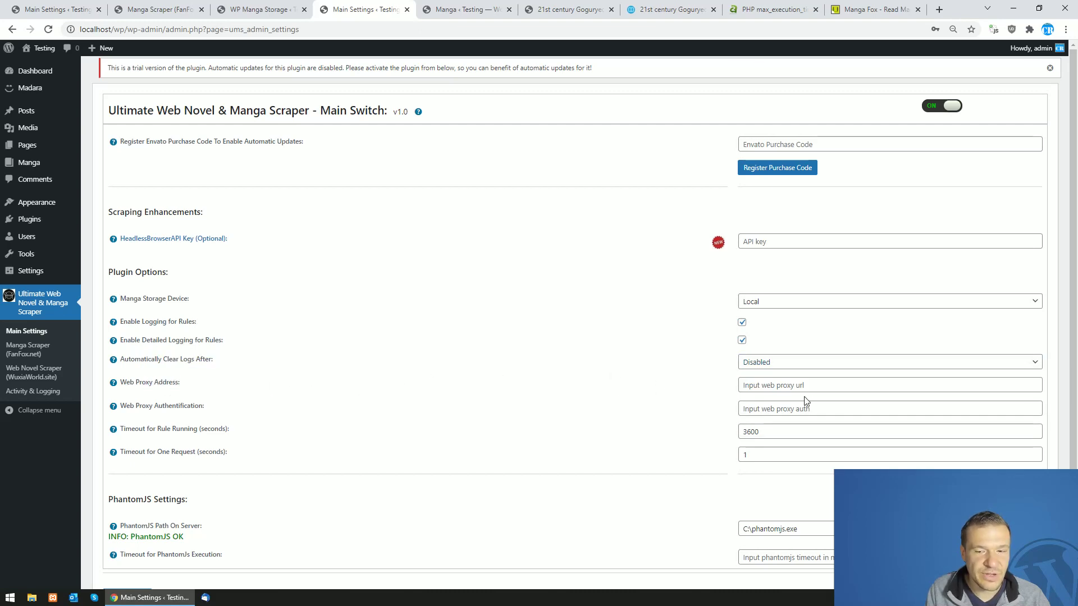
pyautogui.click(753, 386)
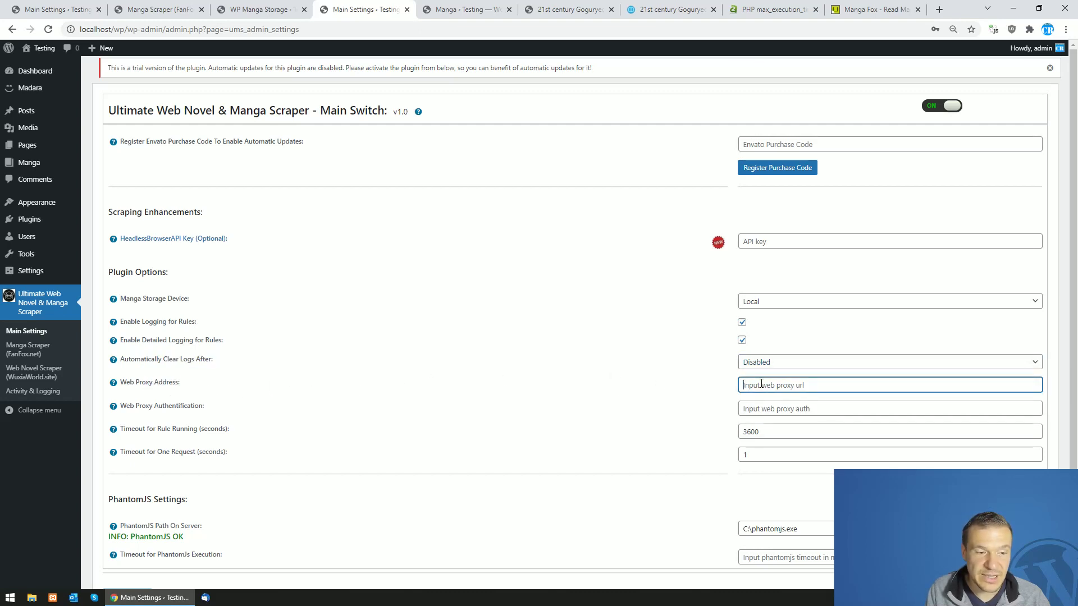
pyautogui.moveTo(113, 383)
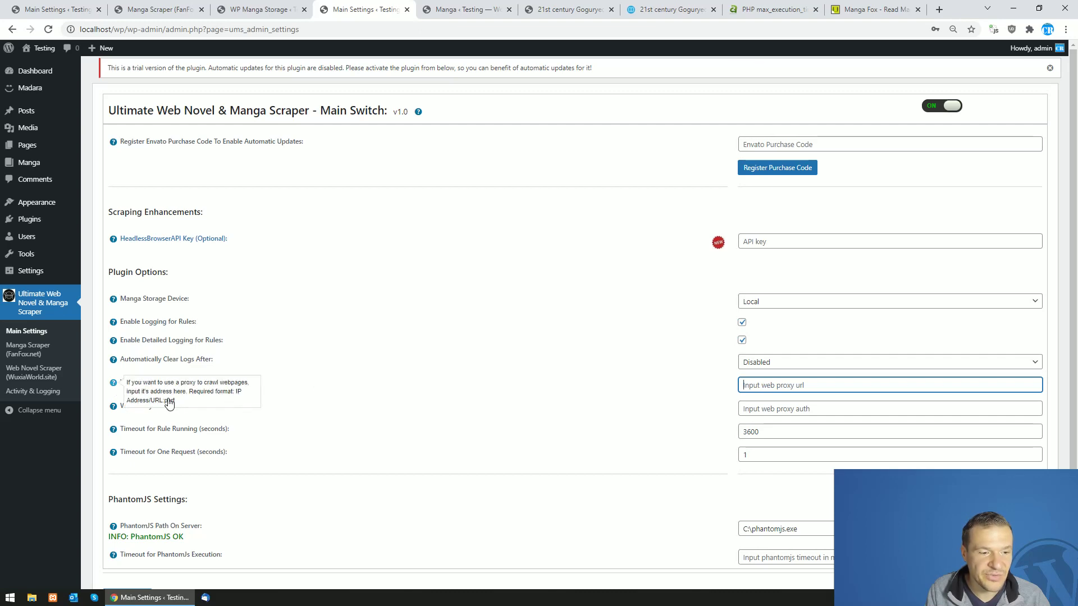
pyautogui.moveTo(164, 400); pyautogui.dragTo(247, 400)
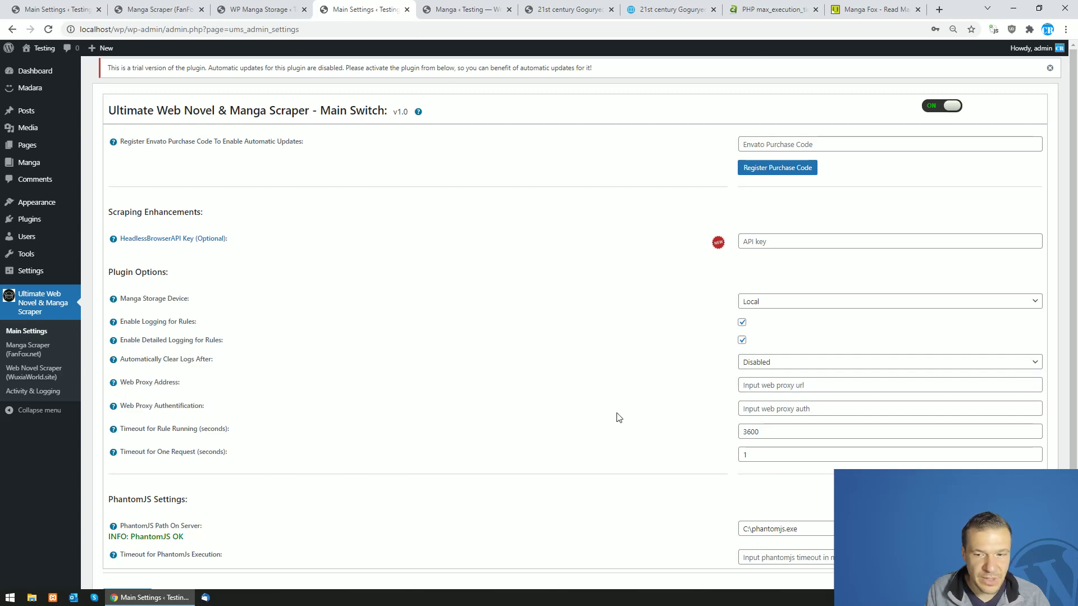
pyautogui.click(741, 408)
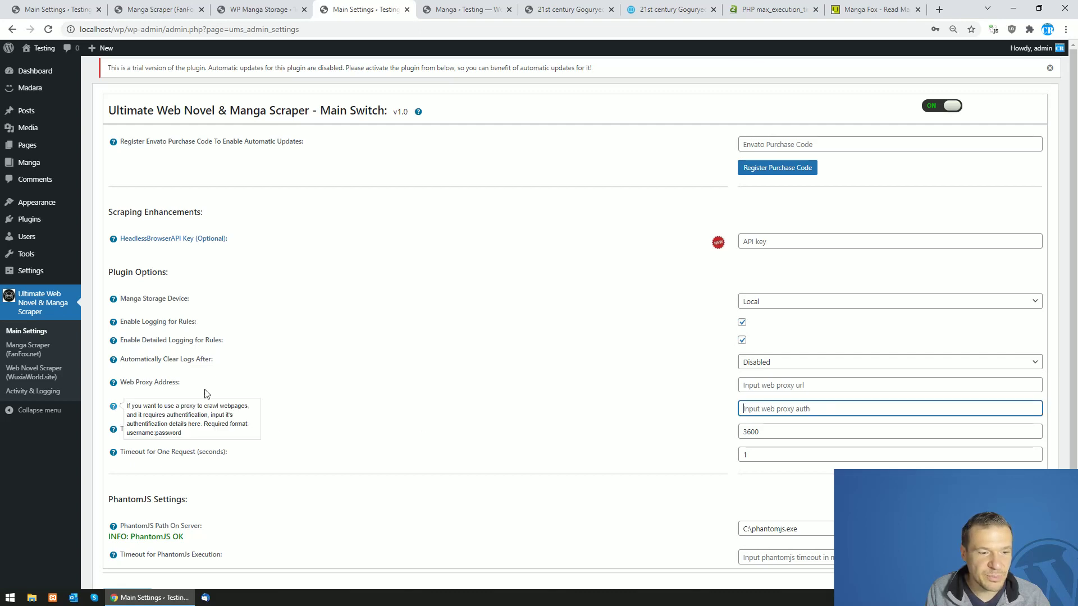
pyautogui.scroll(-2, 220, 400)
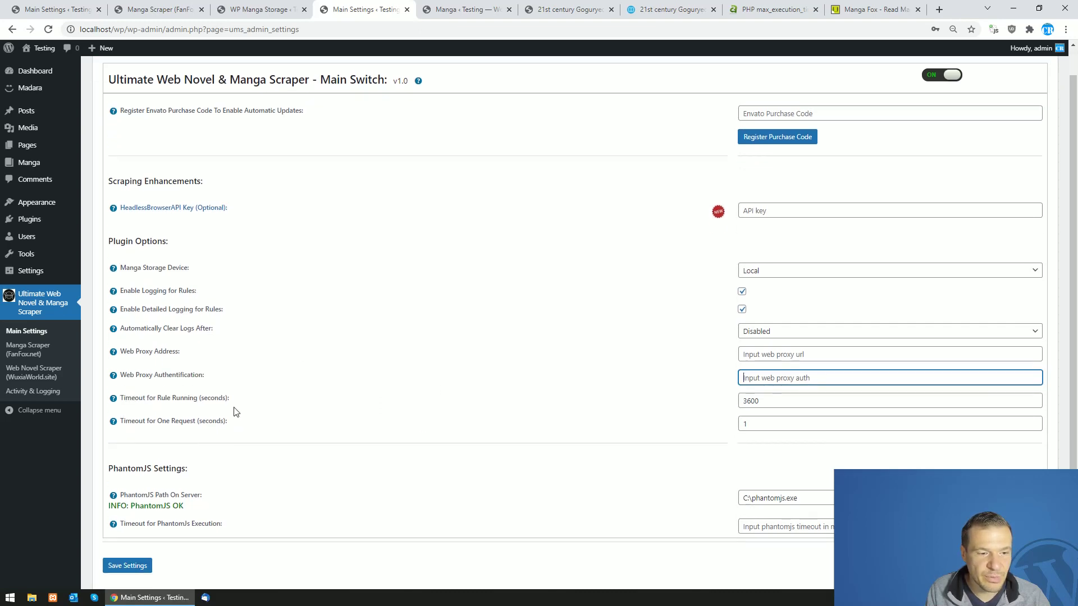
pyautogui.moveTo(125, 359); pyautogui.dragTo(533, 379)
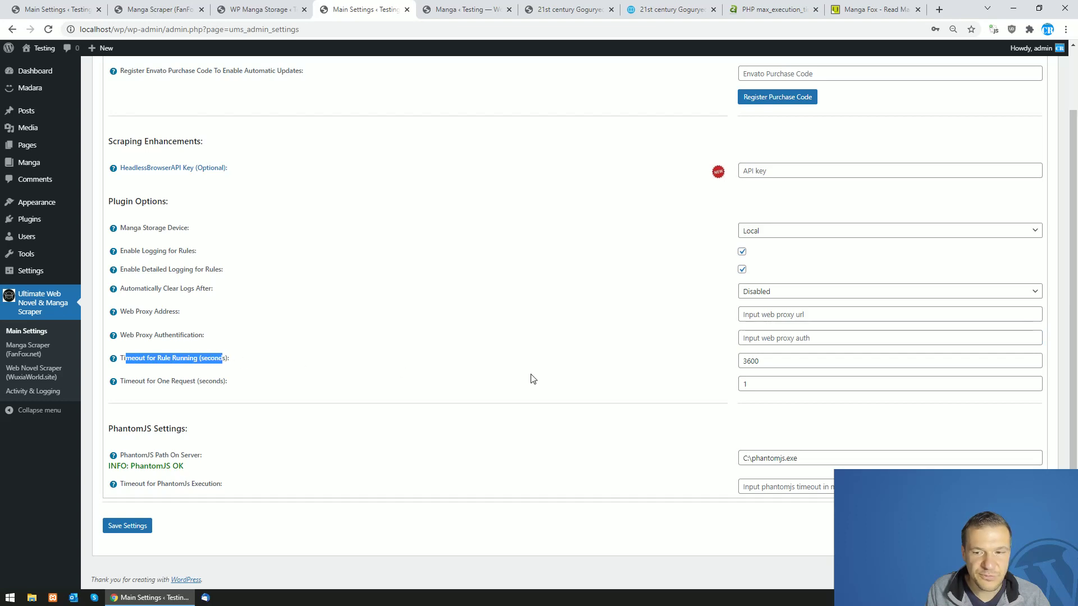
pyautogui.doubleClick(742, 362)
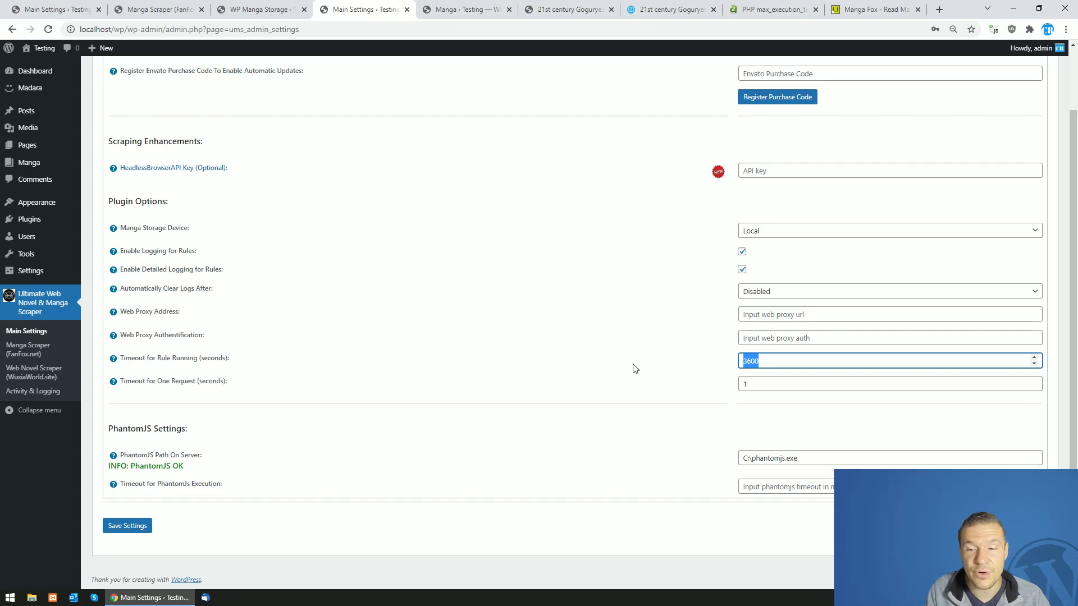
pyautogui.click(745, 361)
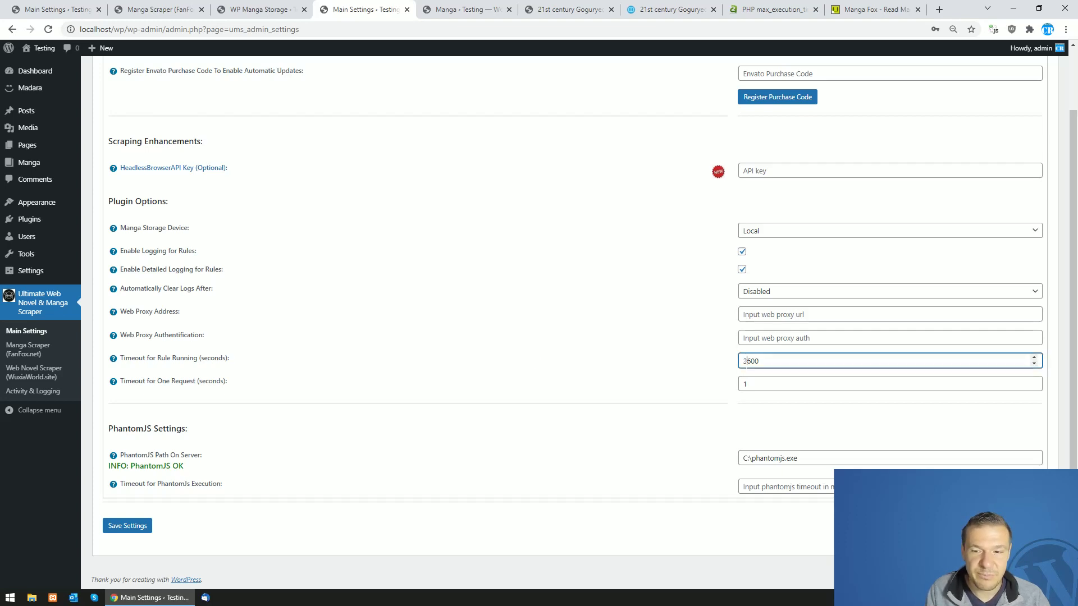
pyautogui.doubleClick(745, 361)
pyautogui.click(703, 369)
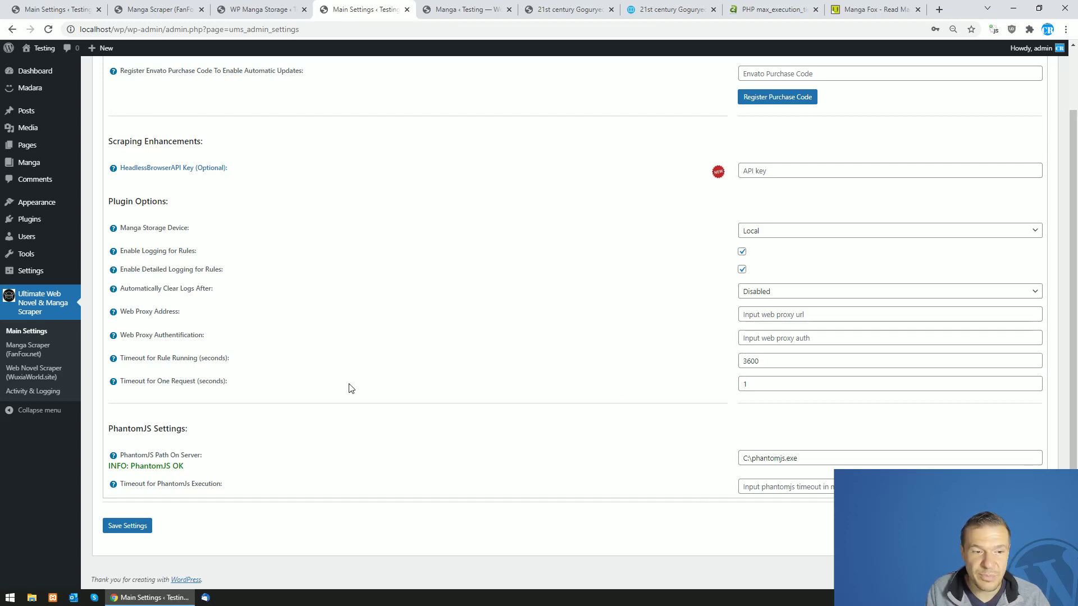
pyautogui.click(743, 384)
pyautogui.click(531, 388)
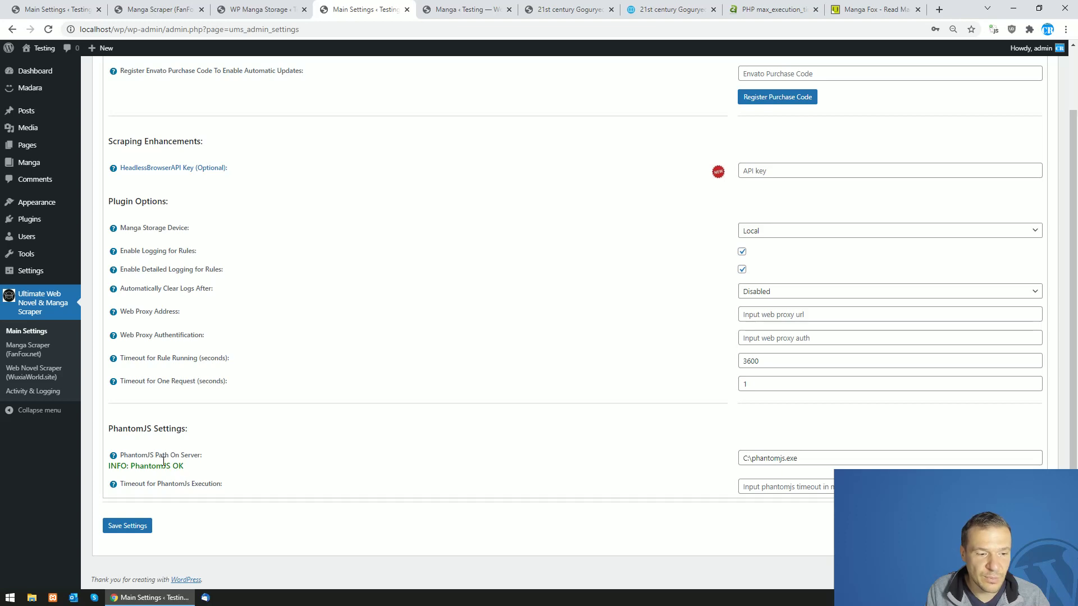
pyautogui.moveTo(121, 456); pyautogui.dragTo(150, 456)
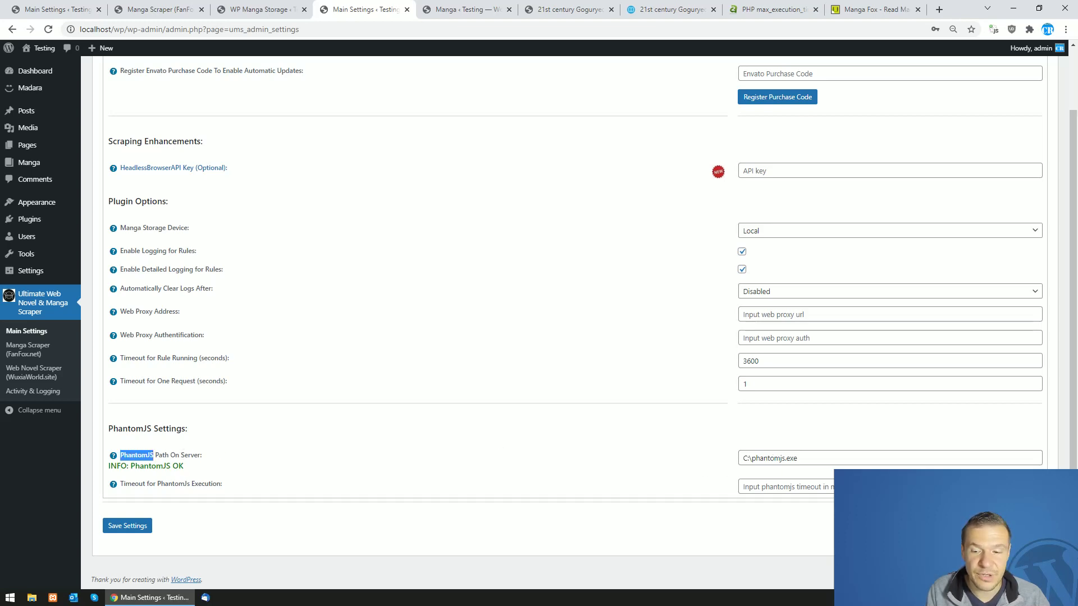
pyautogui.tripleClick(778, 458)
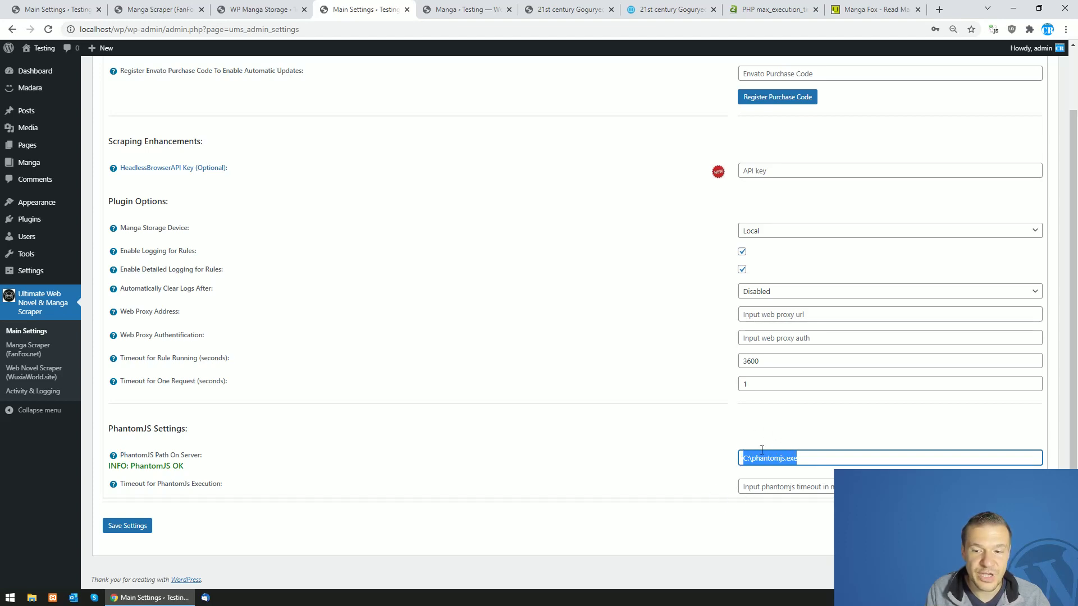
pyautogui.click(690, 458)
pyautogui.moveTo(785, 459); pyautogui.dragTo(671, 457)
pyautogui.click(666, 456)
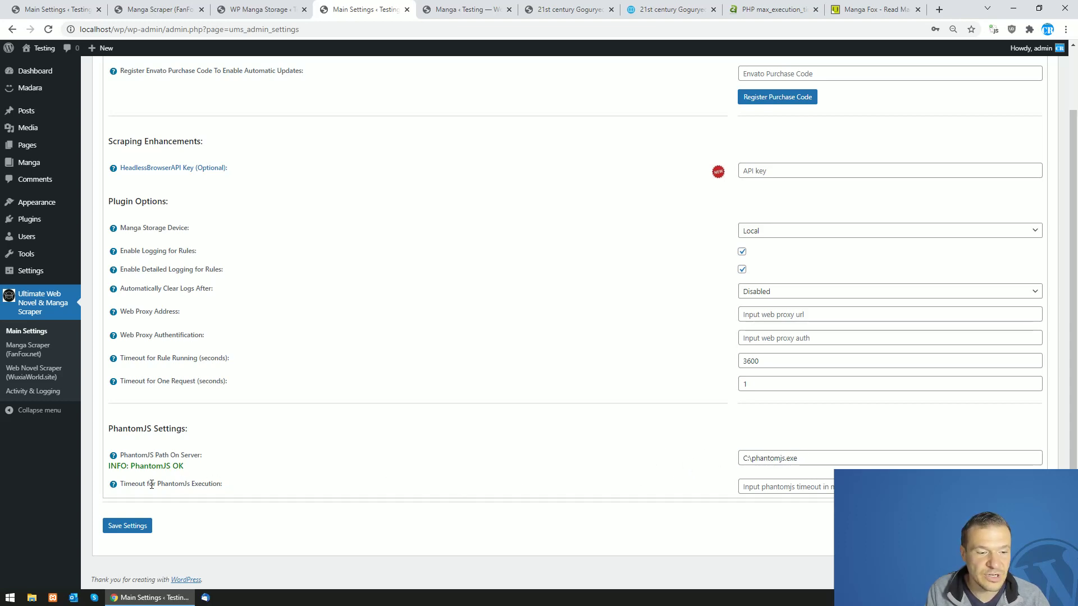
pyautogui.moveTo(120, 484); pyautogui.dragTo(220, 485)
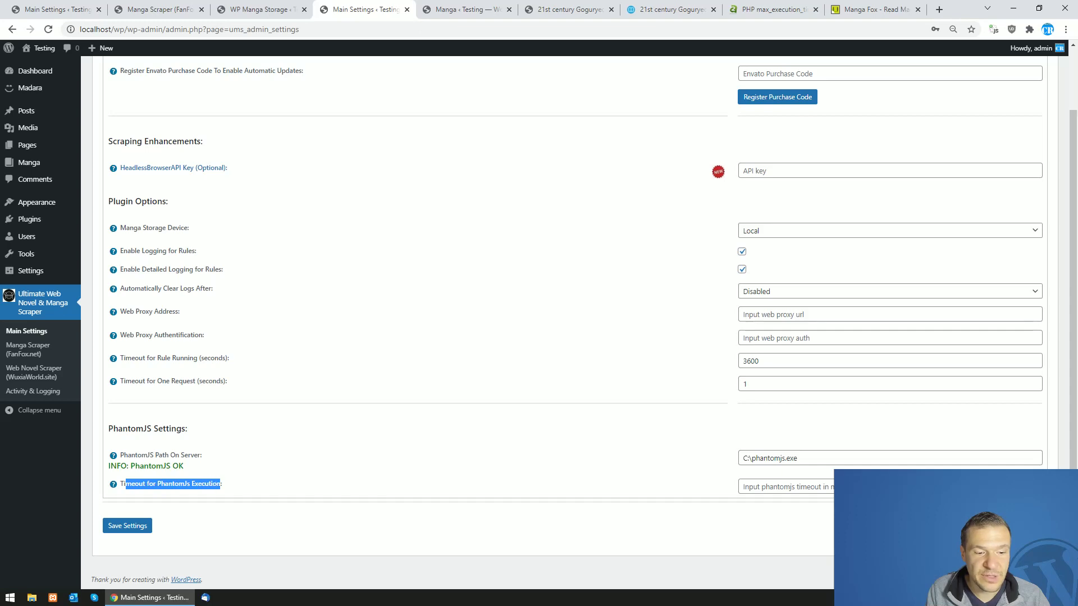
pyautogui.click(290, 495)
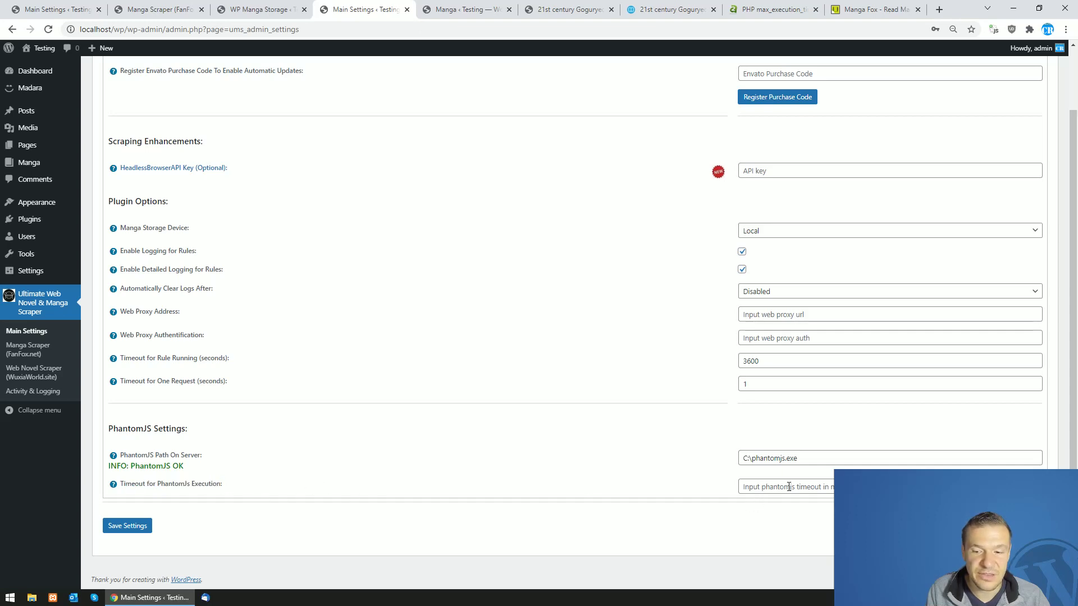
pyautogui.scroll(1, 575, 469)
pyautogui.scroll(-1, 163, 403)
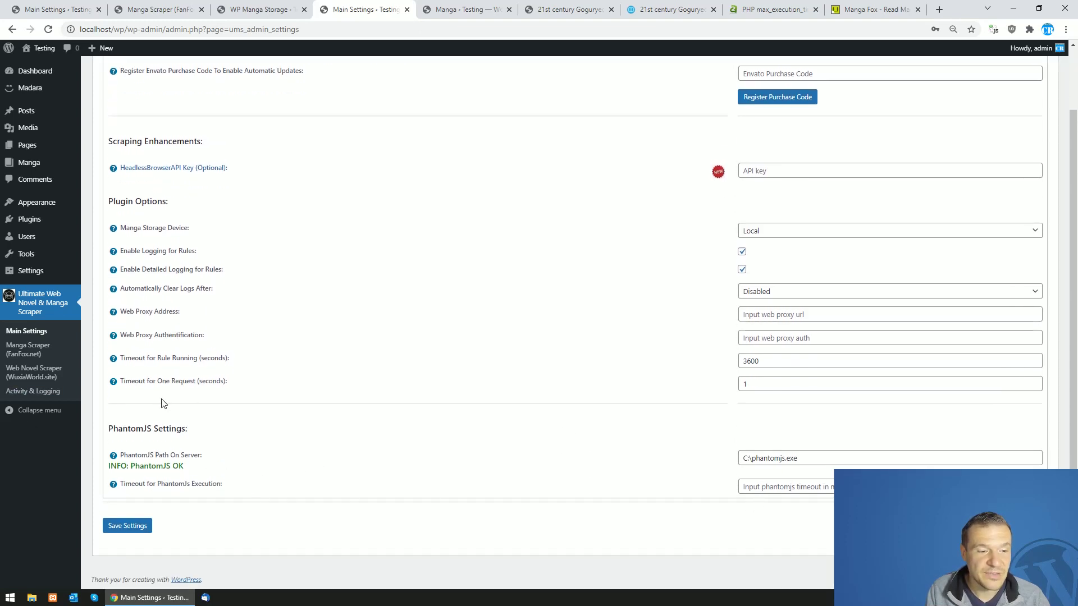
pyautogui.scroll(1, 292, 292)
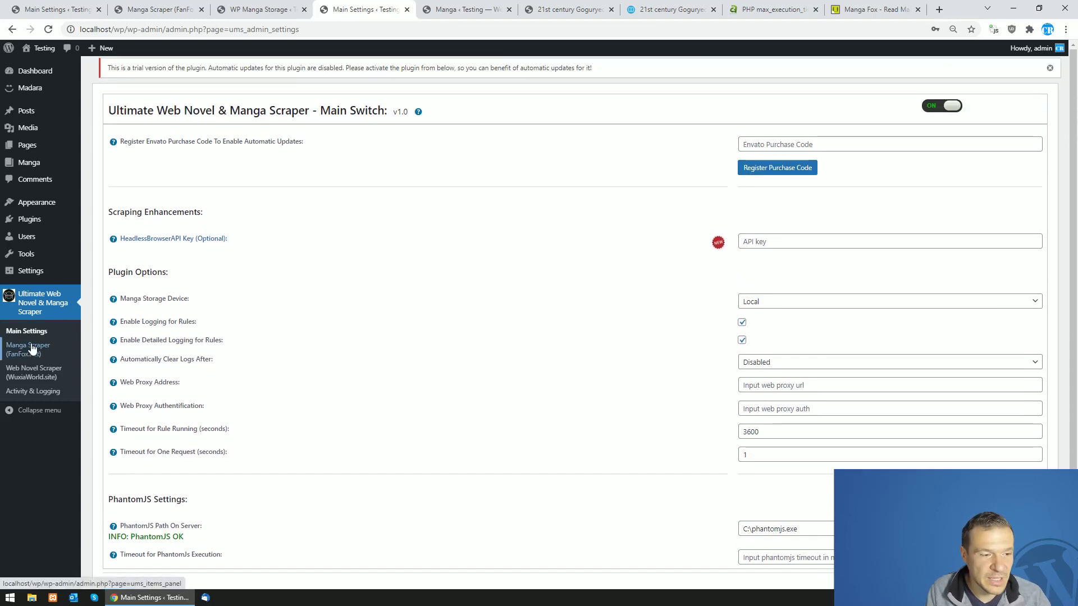
pyautogui.click(30, 346)
pyautogui.press('Return')
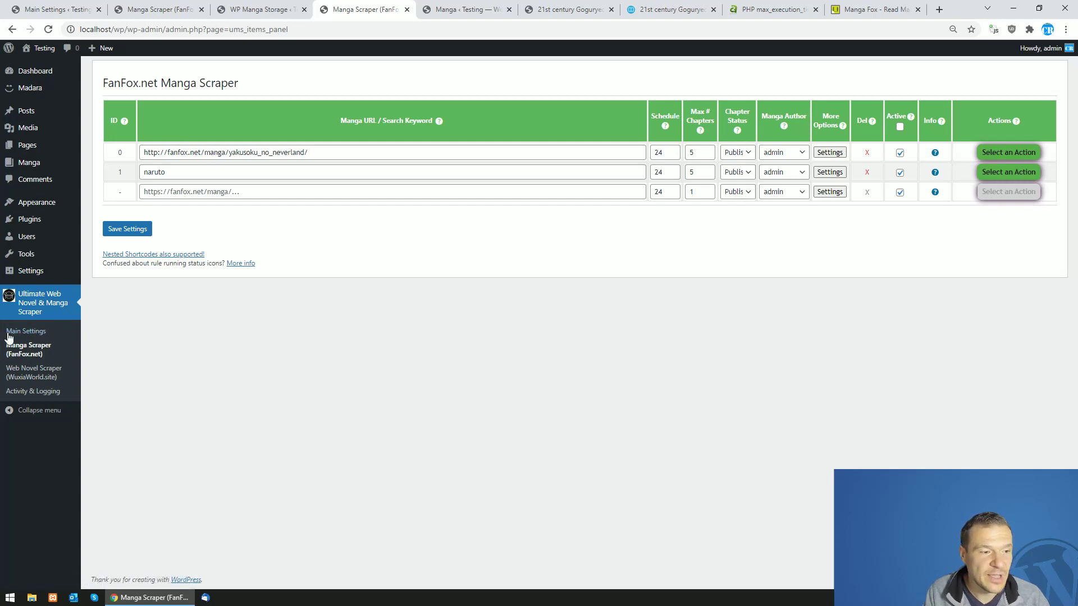
pyautogui.click(43, 332)
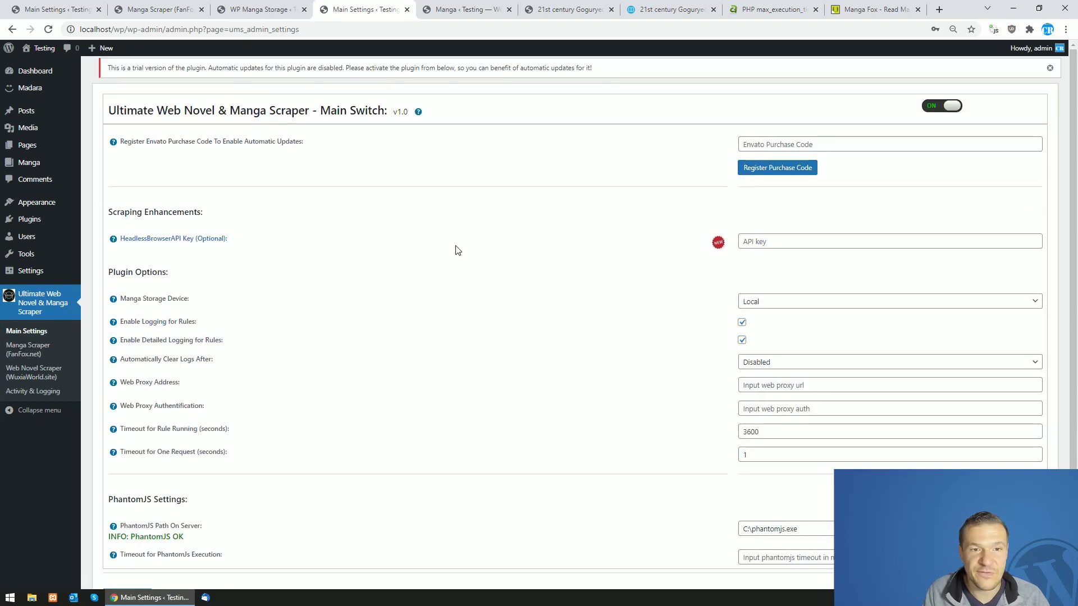
pyautogui.scroll(-1, 456, 250)
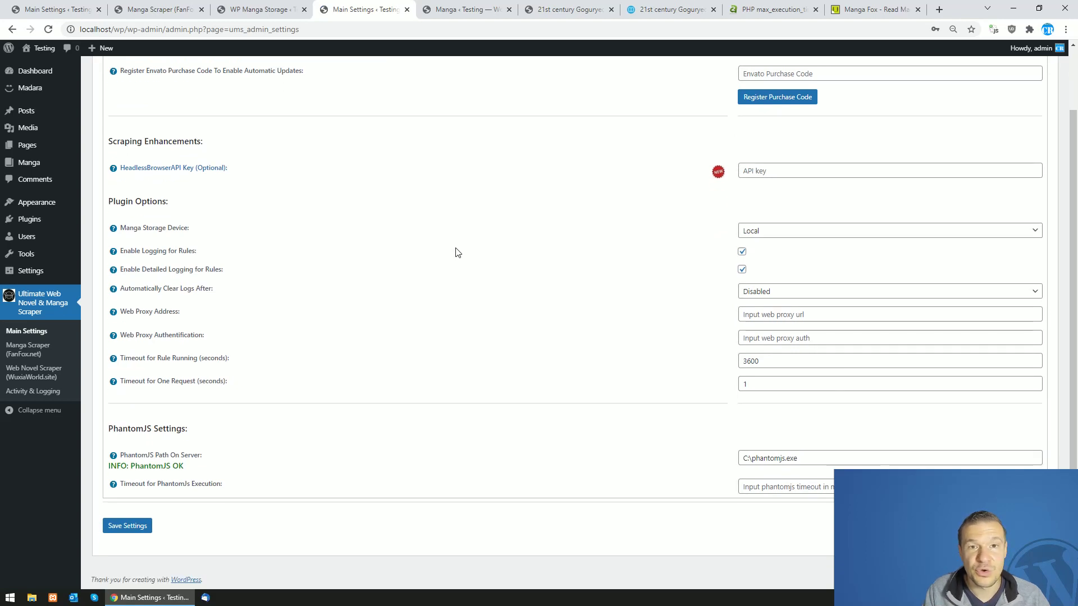